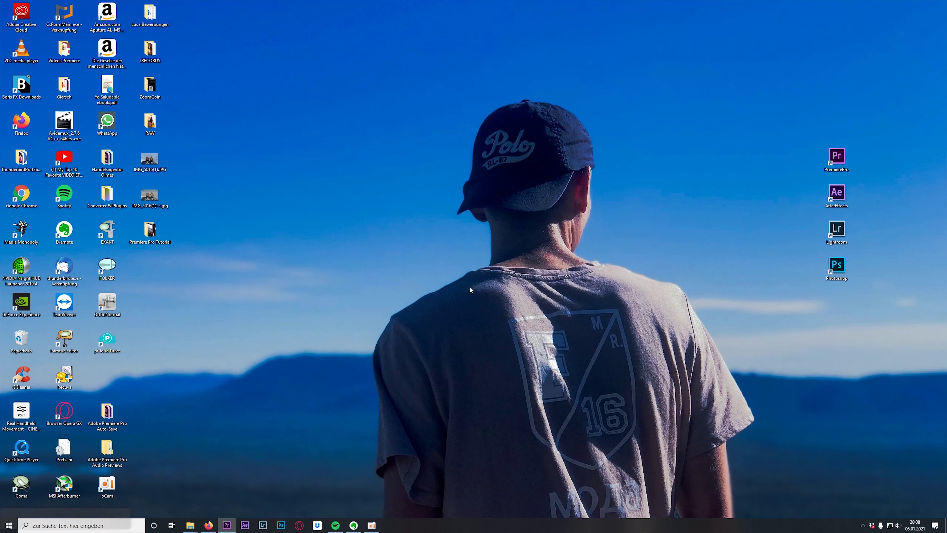
Launch Adobe Premiere Pro CC 2018 from its desktop icon.
click(228, 530)
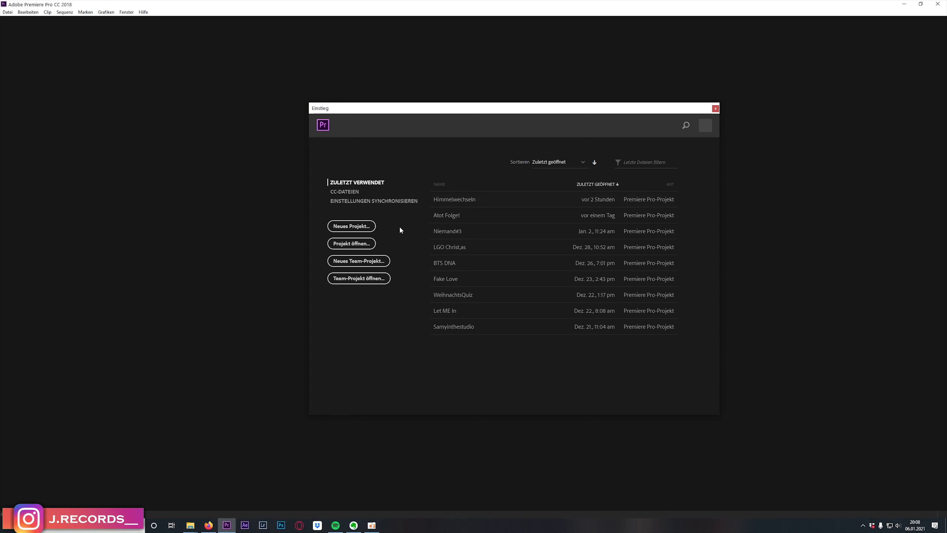
Create a new project named 'Premiere Pro Tutorial' with Desktop as its save location.
click(370, 229)
drag(64, 8, 418, 123)
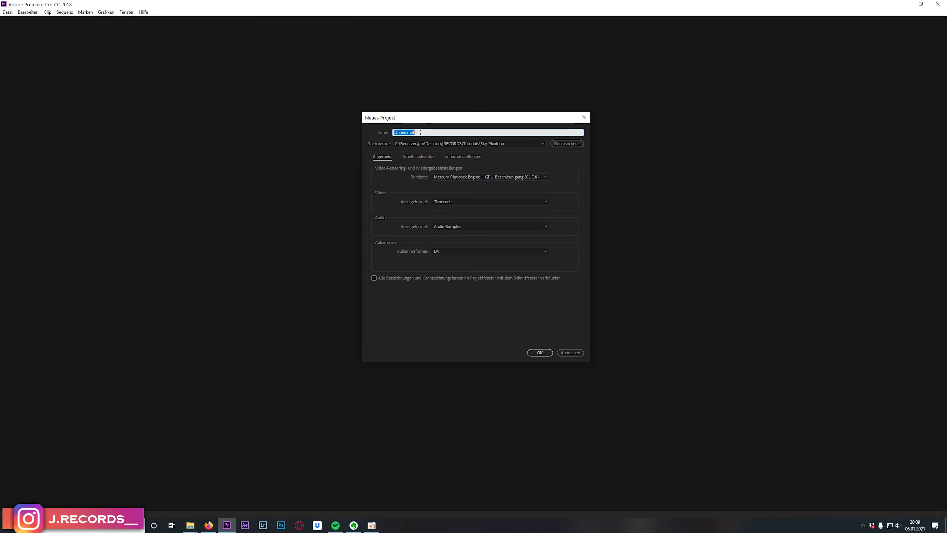
text(Premiere Pro Tutorial)
click(572, 144)
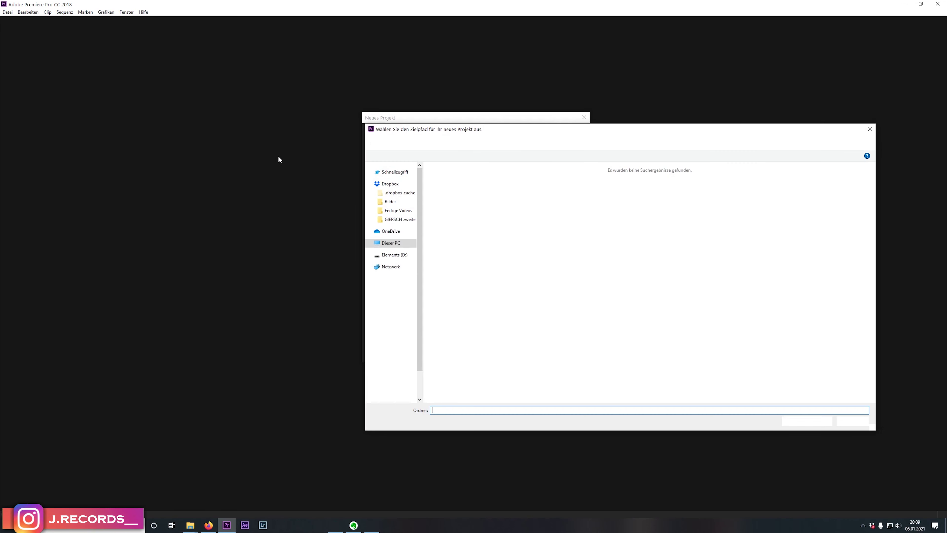
click(390, 183)
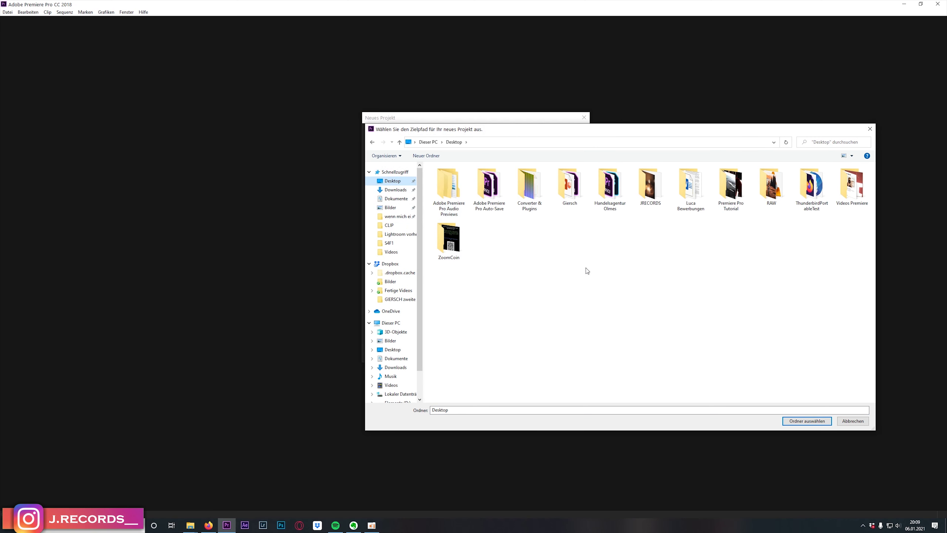
click(802, 420)
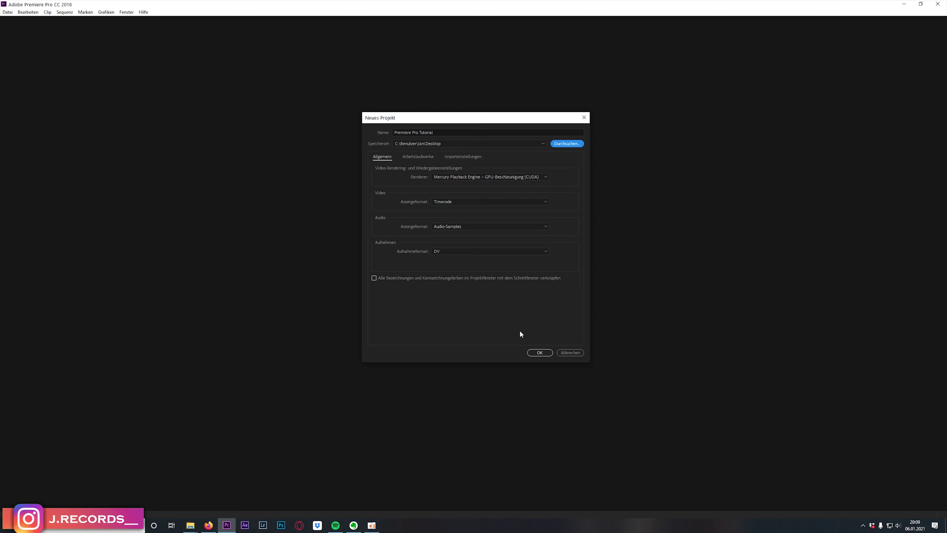
click(540, 353)
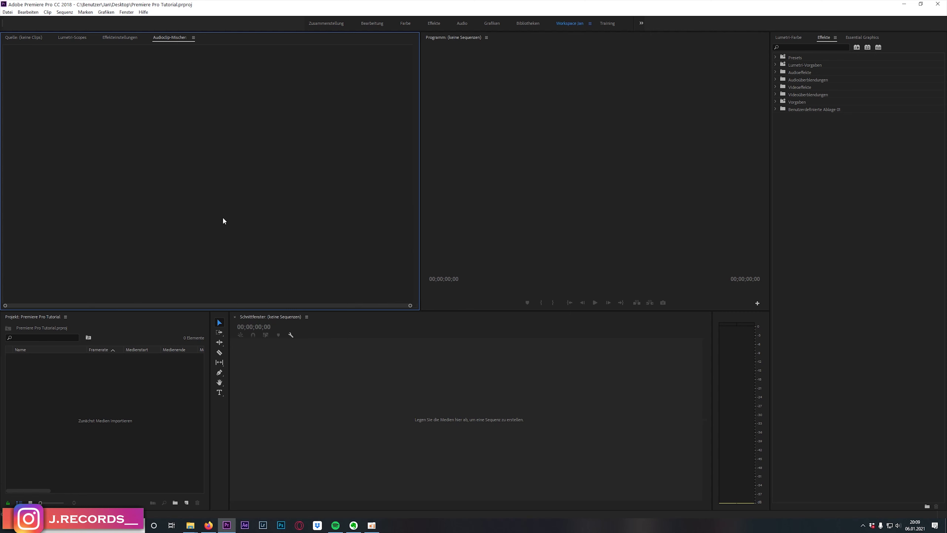
Activate the Project, Program monitor, Timeline and source panels in turn to inspect the workspace.
click(121, 13)
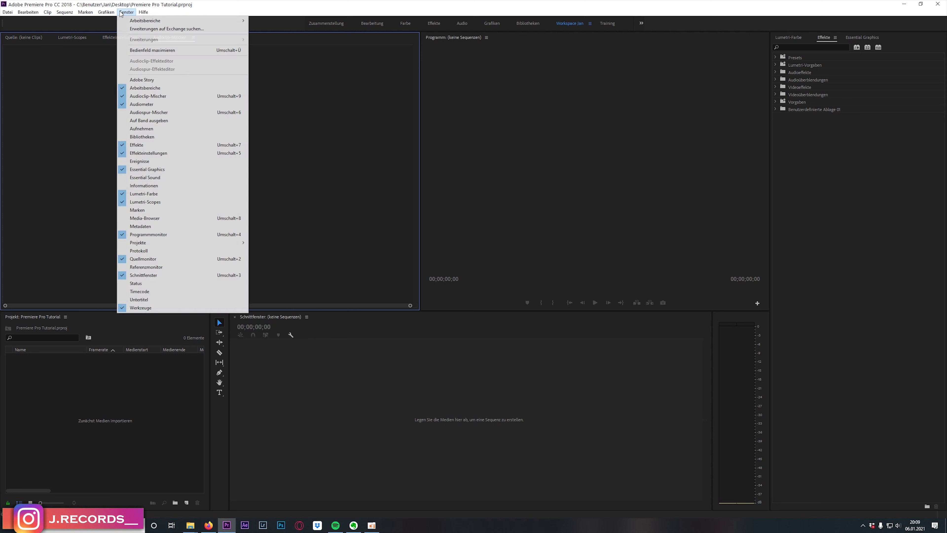
click(121, 13)
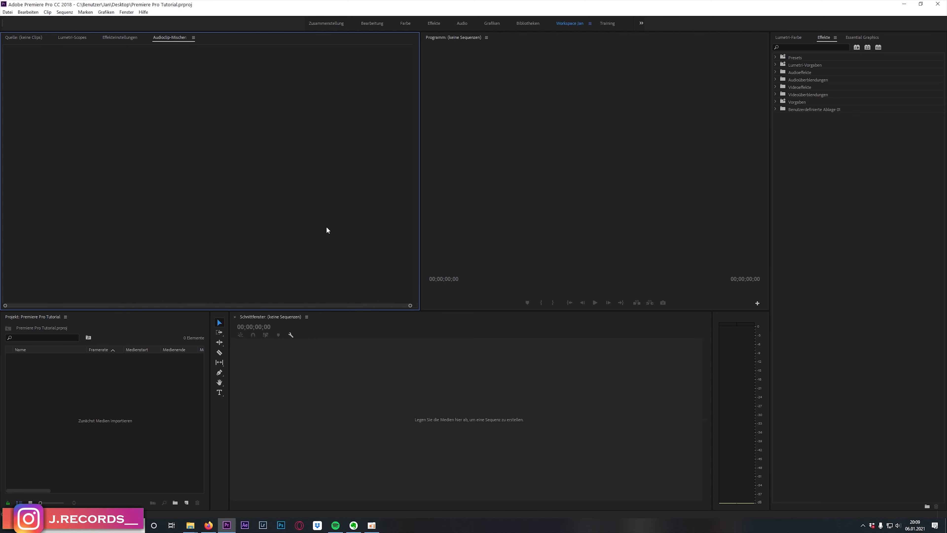
click(17, 410)
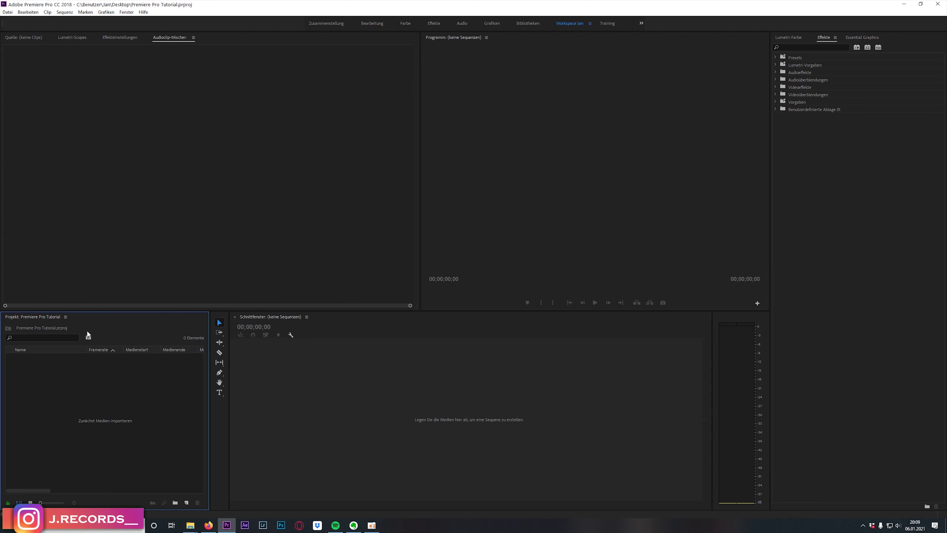
click(103, 56)
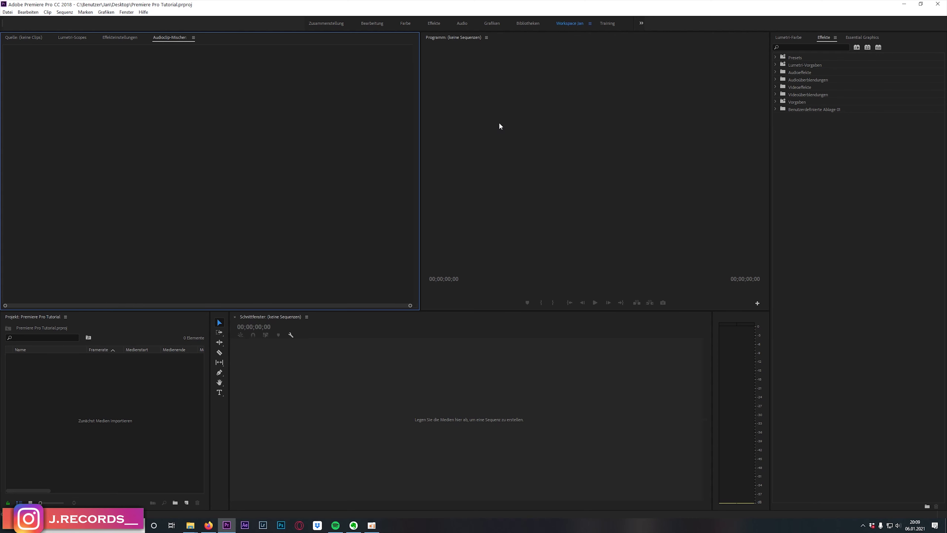
click(465, 200)
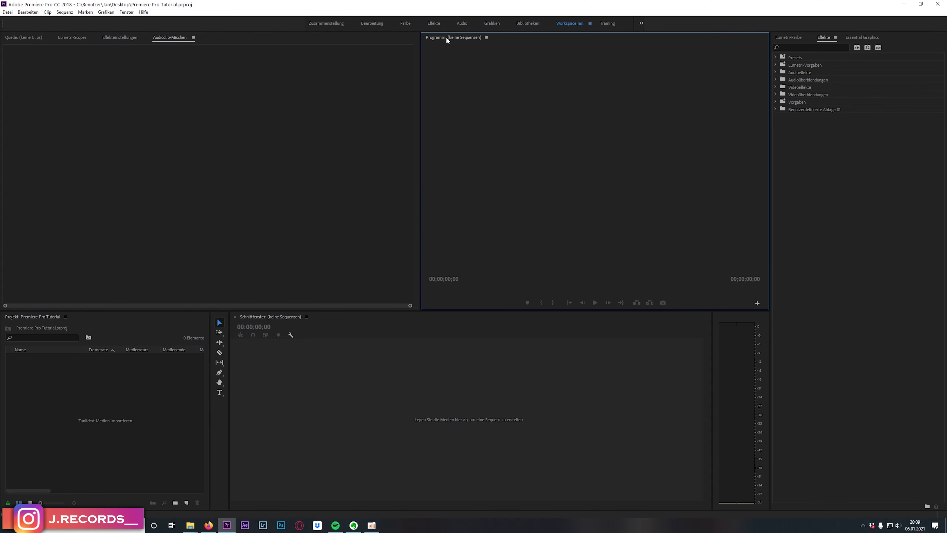
click(309, 399)
click(270, 197)
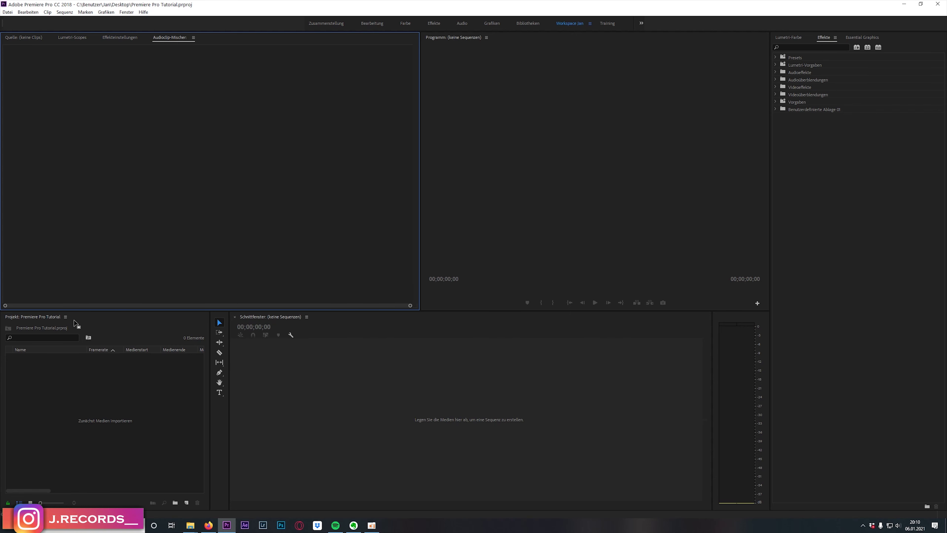
click(69, 320)
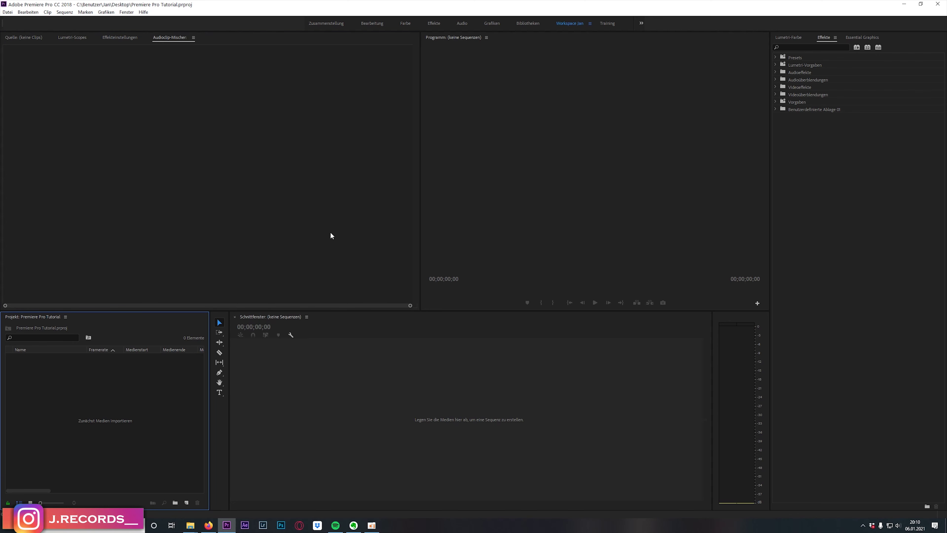
Dock the Project and Timeline panels into the top-left group and move the Program monitor to the bottom.
drag(75, 317, 298, 242)
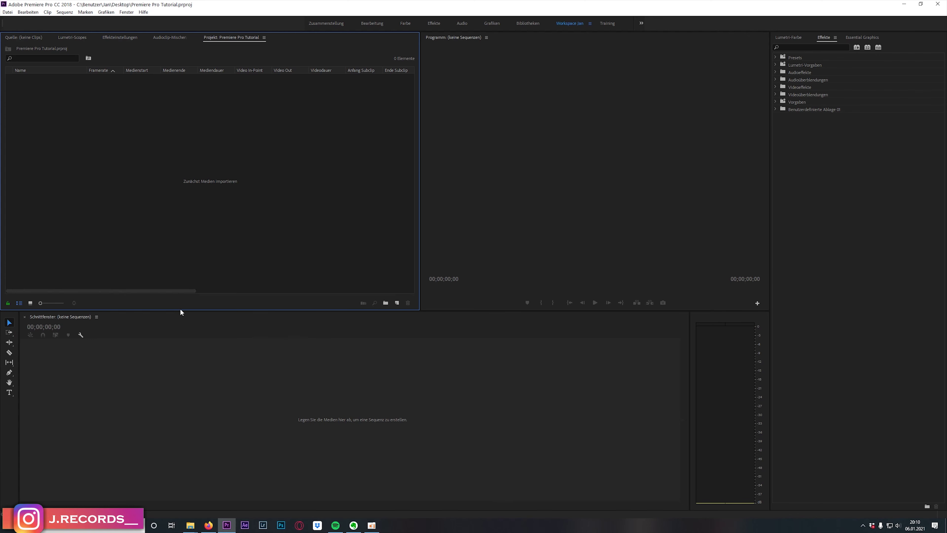
right_click(100, 314)
drag(257, 315, 272, 135)
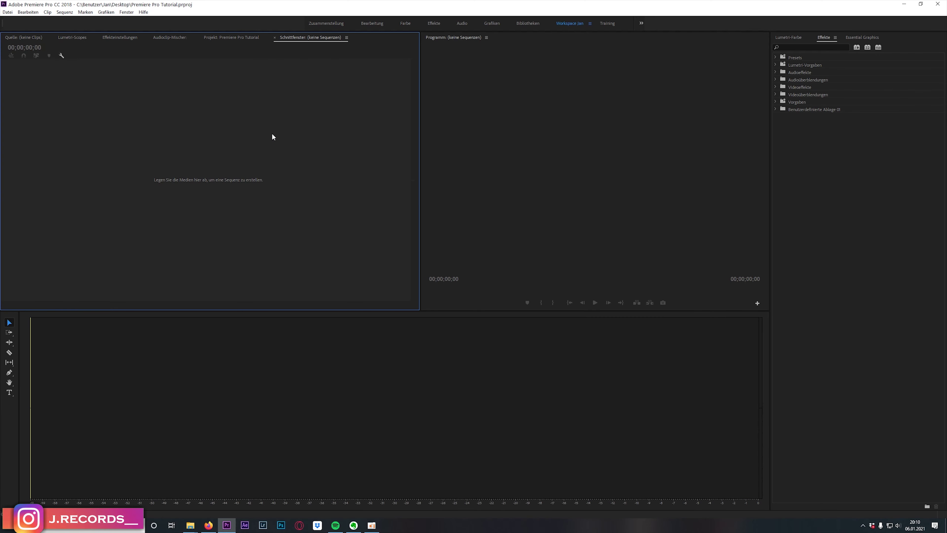
drag(446, 37, 297, 372)
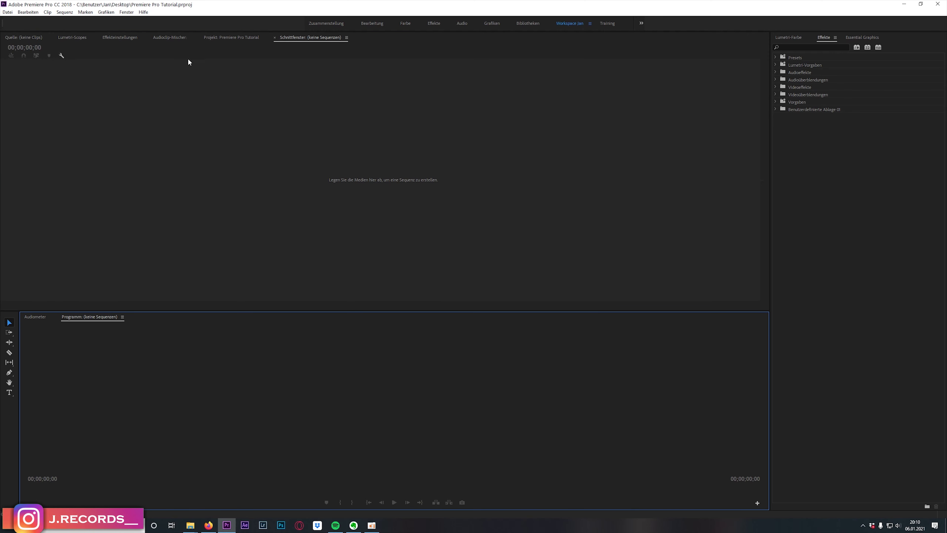
click(128, 13)
Reset the workspace to its saved layout and slightly adjust the panel row divider.
mouse_move(129, 23)
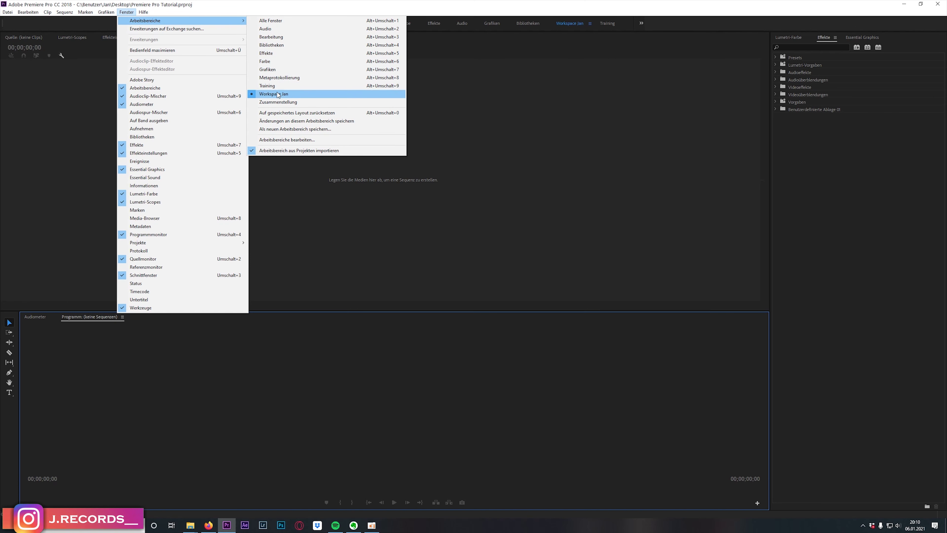
click(290, 112)
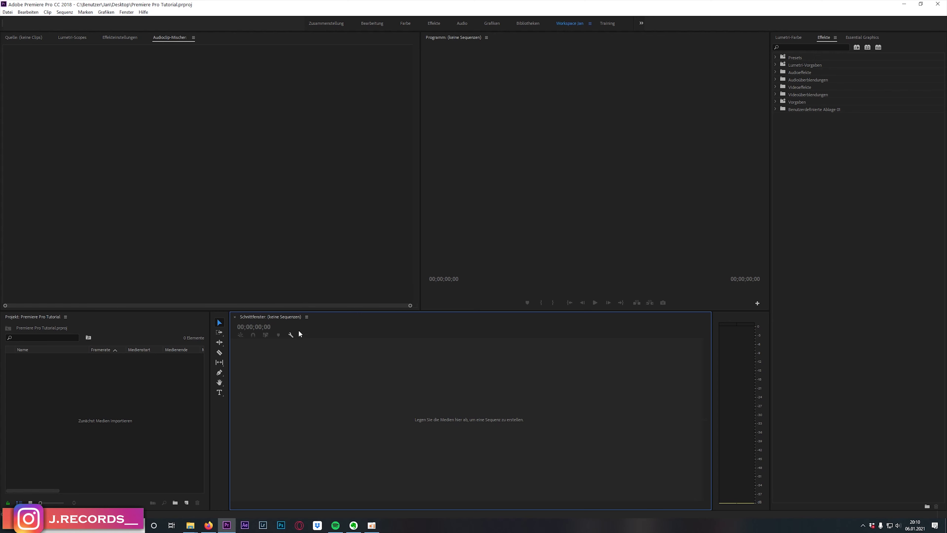
drag(253, 311, 254, 309)
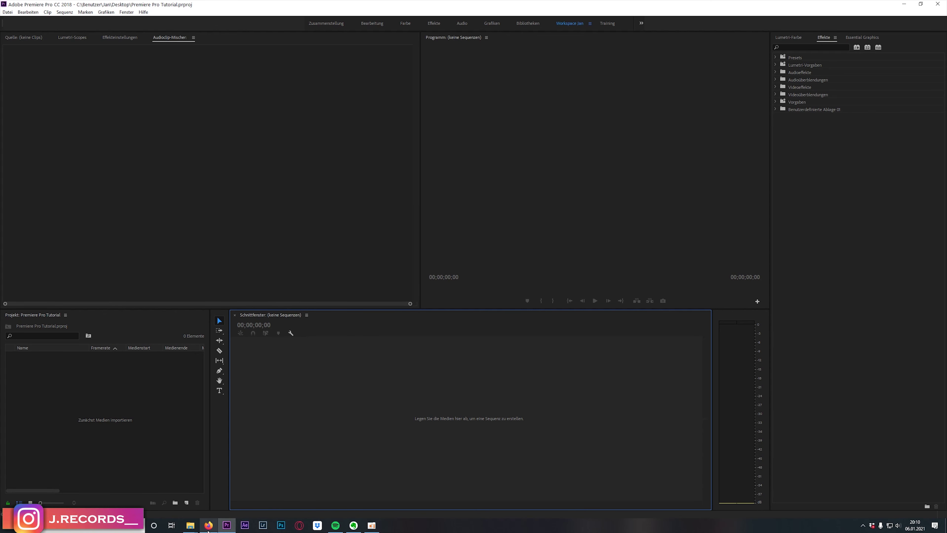
mouse_move(227, 525)
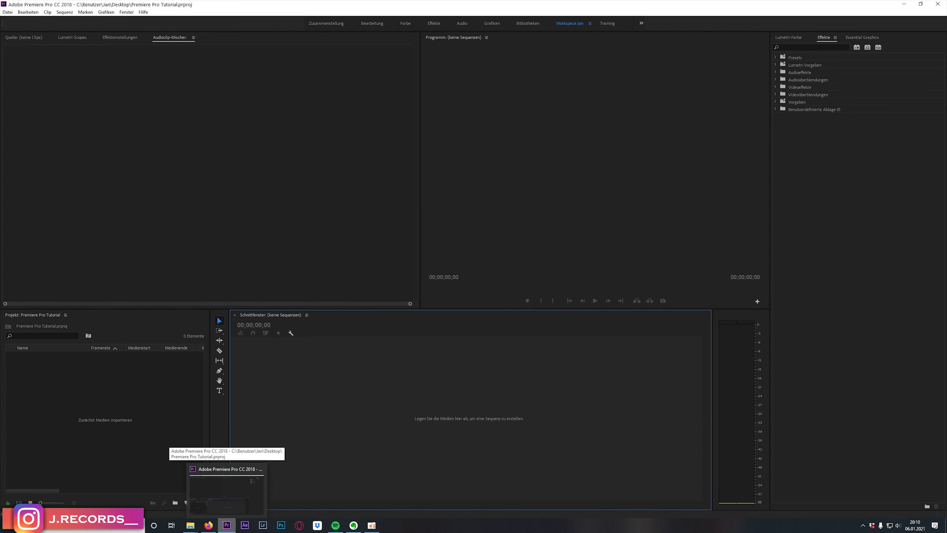
Select the four MP4 clips in the import browser, then cancel without importing.
click(93, 446)
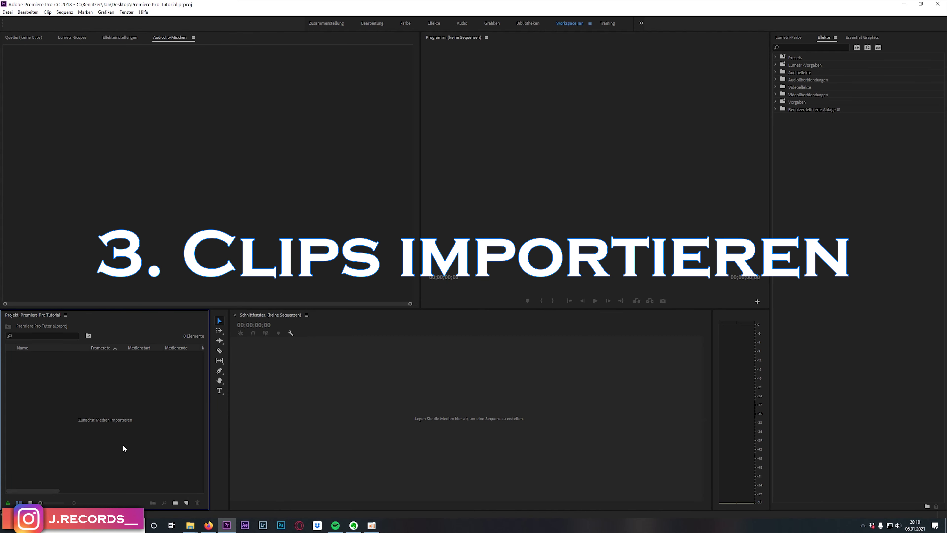
double_click(114, 416)
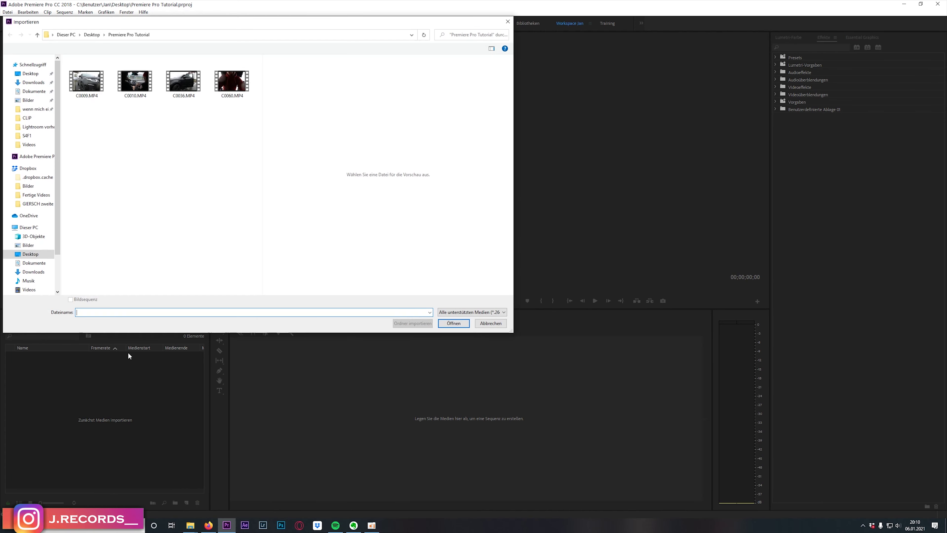
drag(257, 150, 65, 60)
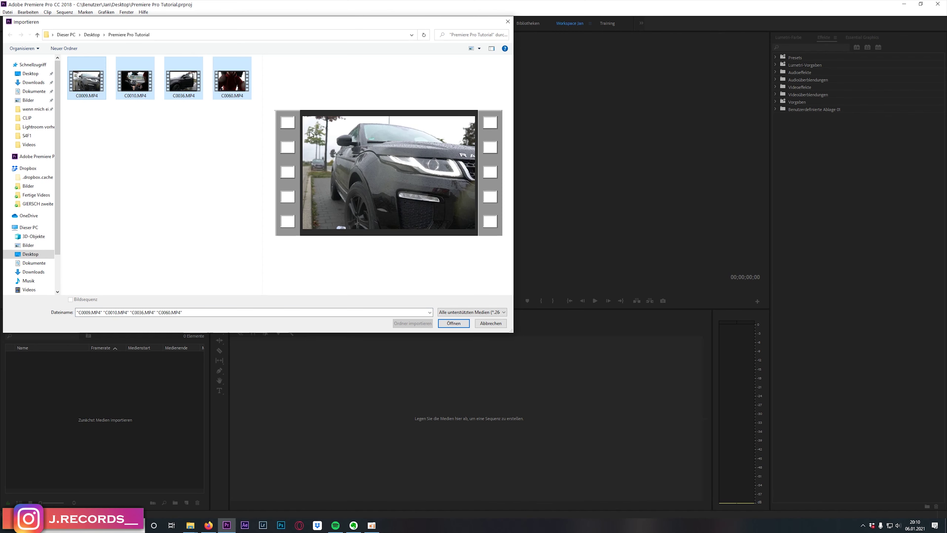
click(508, 21)
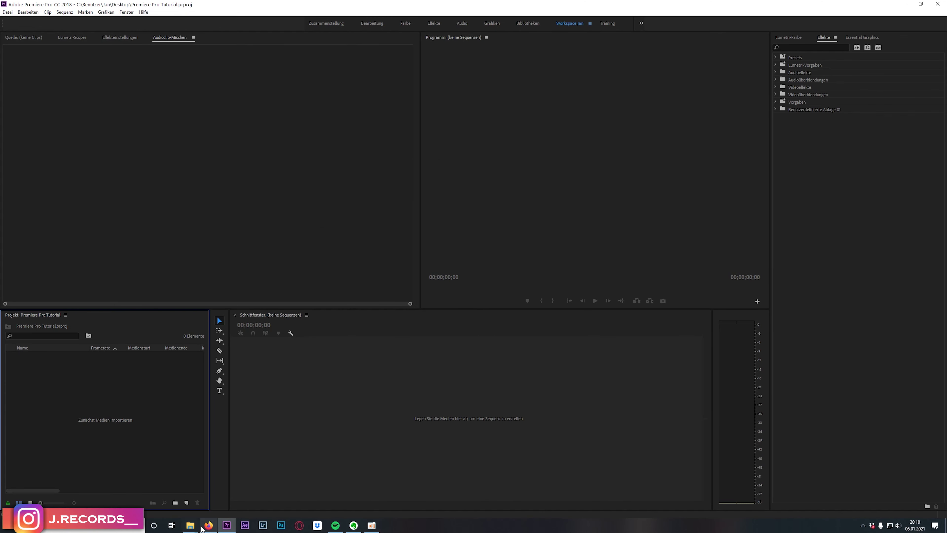
Drag all four clips from the Desktop 'Premiere Pro Tutorial' folder into the Project panel.
mouse_move(198, 528)
click(164, 501)
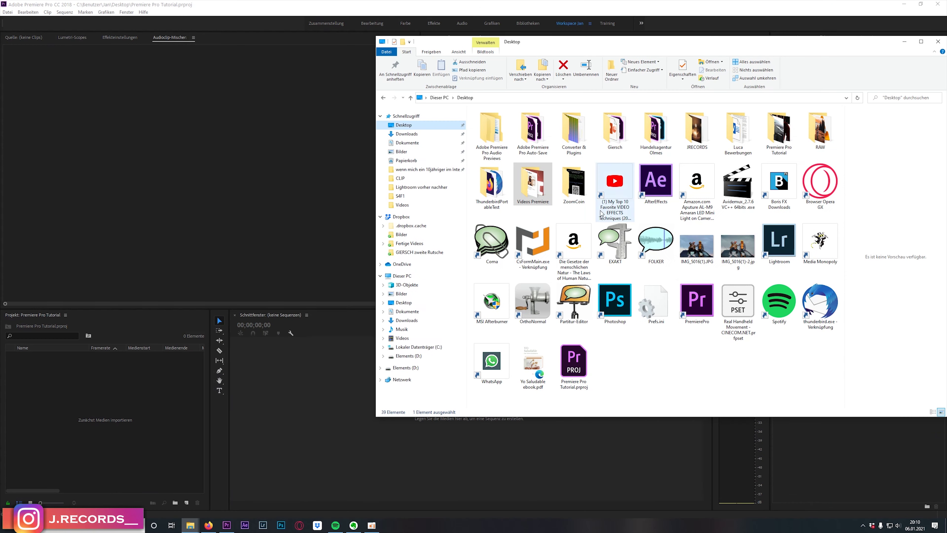
double_click(532, 186)
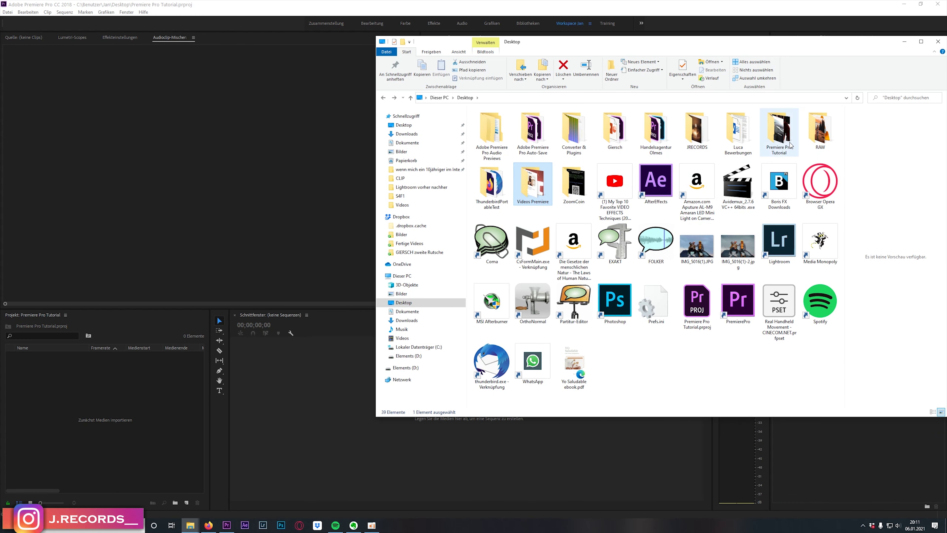
click(781, 142)
double_click(782, 143)
drag(531, 50, 593, 69)
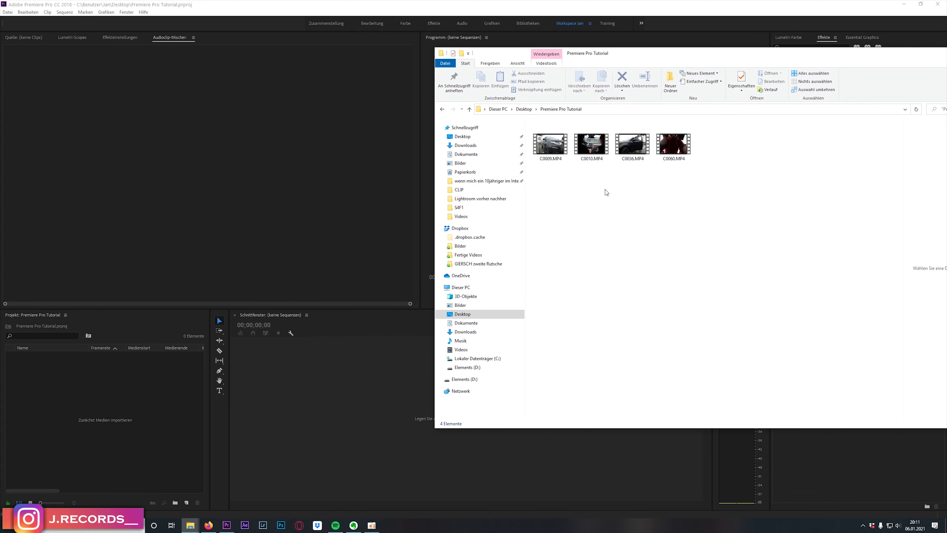
key(ctrl+a)
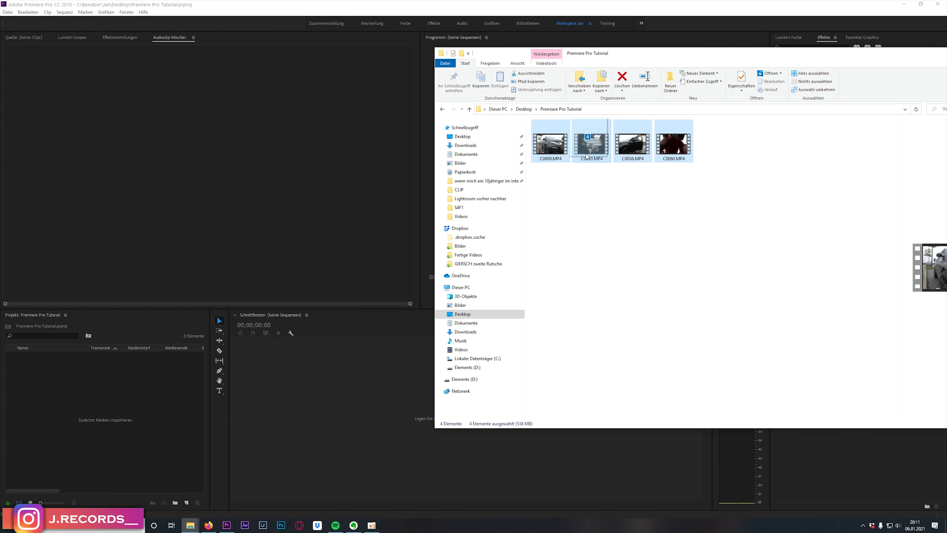
mouse_move(586, 153)
mouse_down()
mouse_move(99, 410)
mouse_move(92, 376)
mouse_move(90, 412)
mouse_up()
Load C0009.MP4 in the Source monitor and dismiss the Import window.
double_click(28, 356)
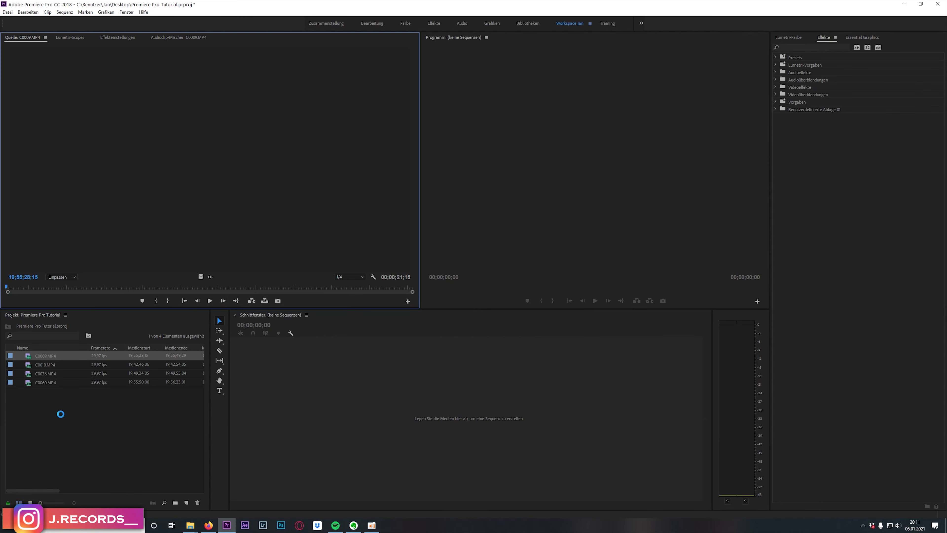
key(ctrl+i)
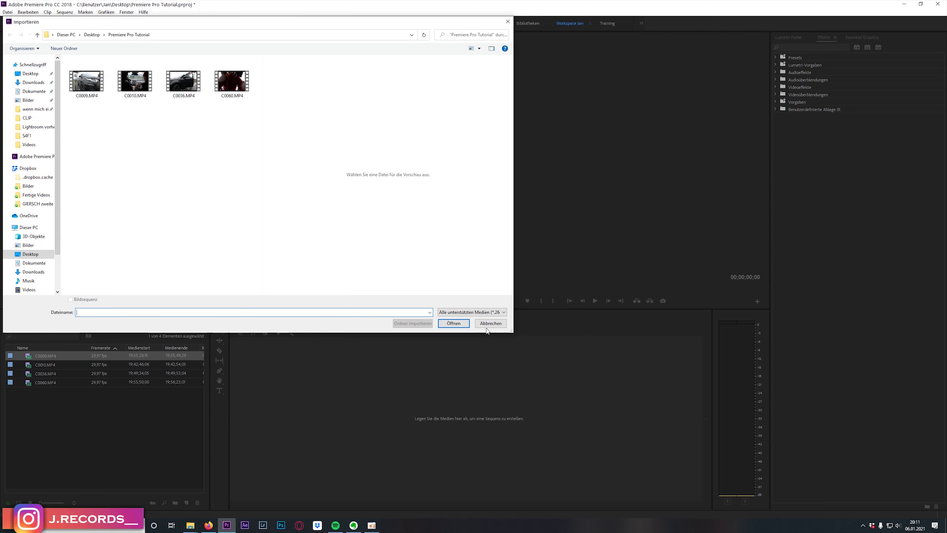
key(Escape)
click(31, 224)
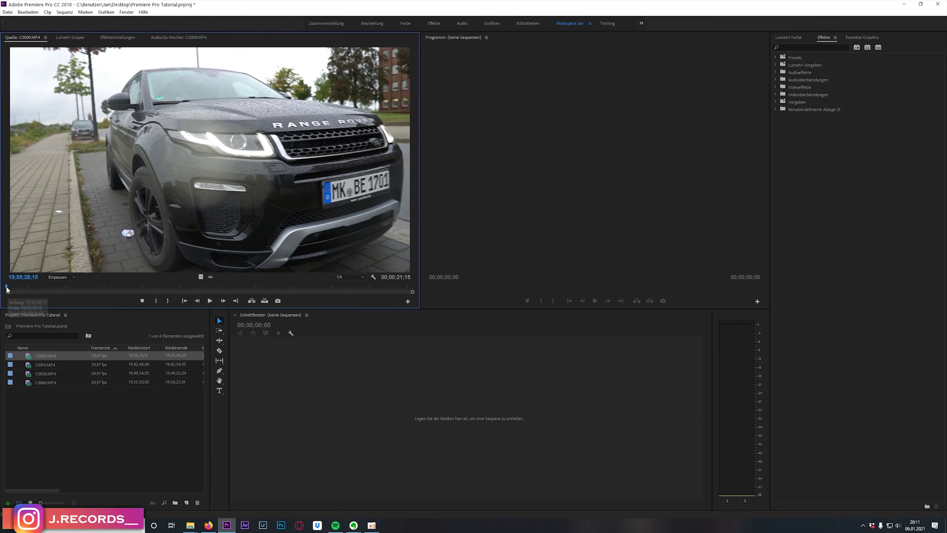
Mark In and Out points on C0009.MP4 for a 00;00;14;06 section ending on the tail light.
mouse_move(10, 287)
mouse_down()
mouse_move(184, 290)
mouse_move(26, 289)
mouse_up()
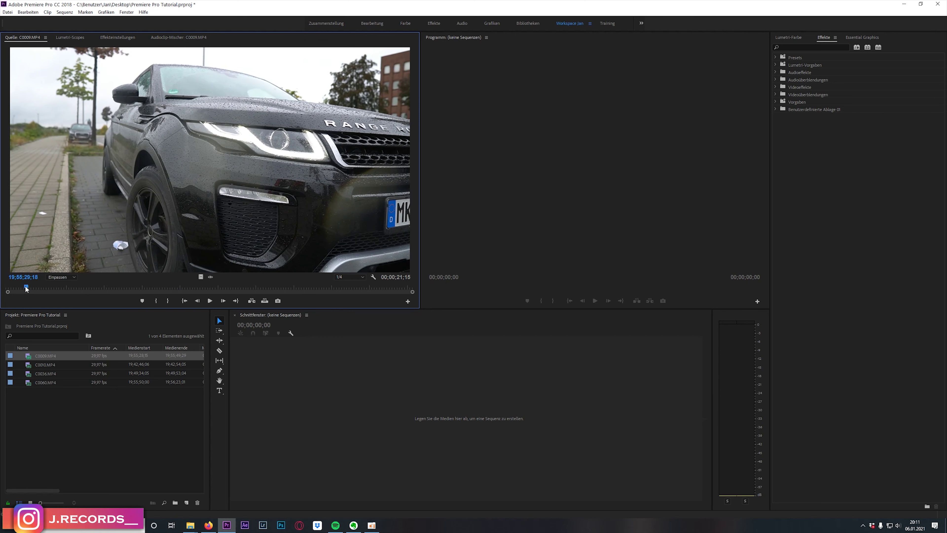
drag(23, 288, 109, 289)
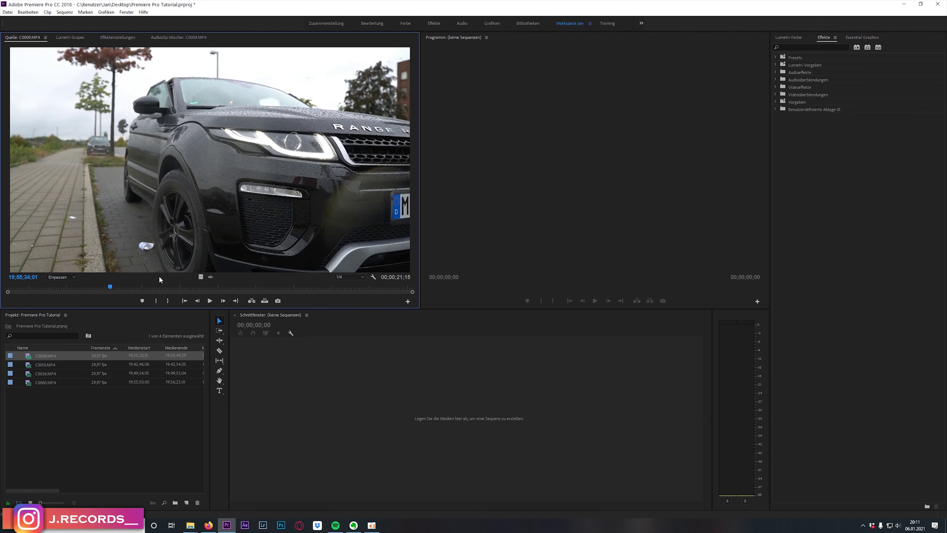
key(i)
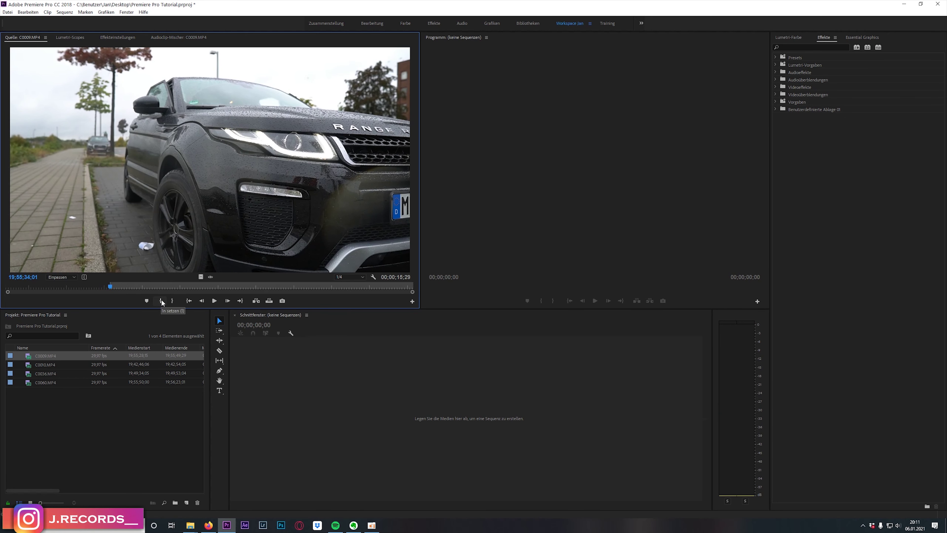
mouse_move(109, 286)
mouse_down()
mouse_move(284, 301)
mouse_move(379, 286)
mouse_up()
click(172, 301)
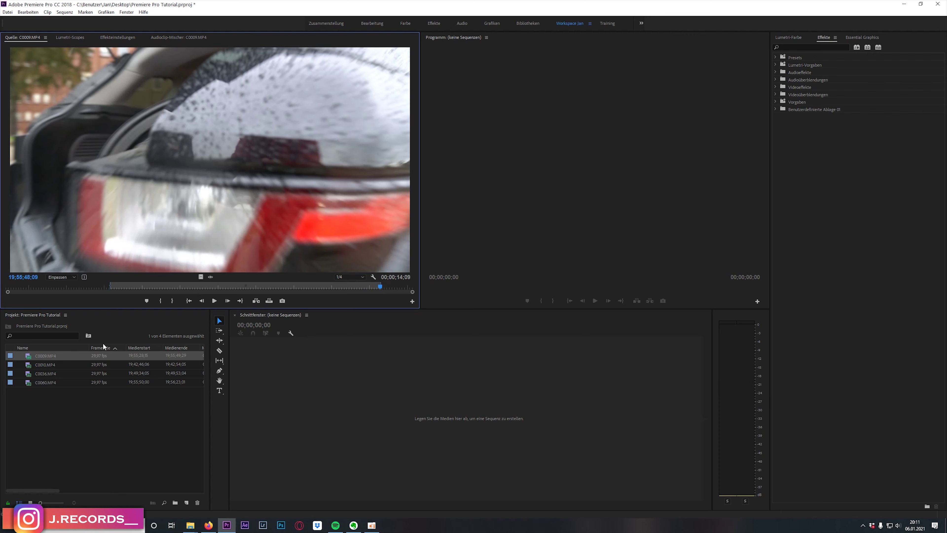
click(378, 287)
drag(380, 269, 362, 323)
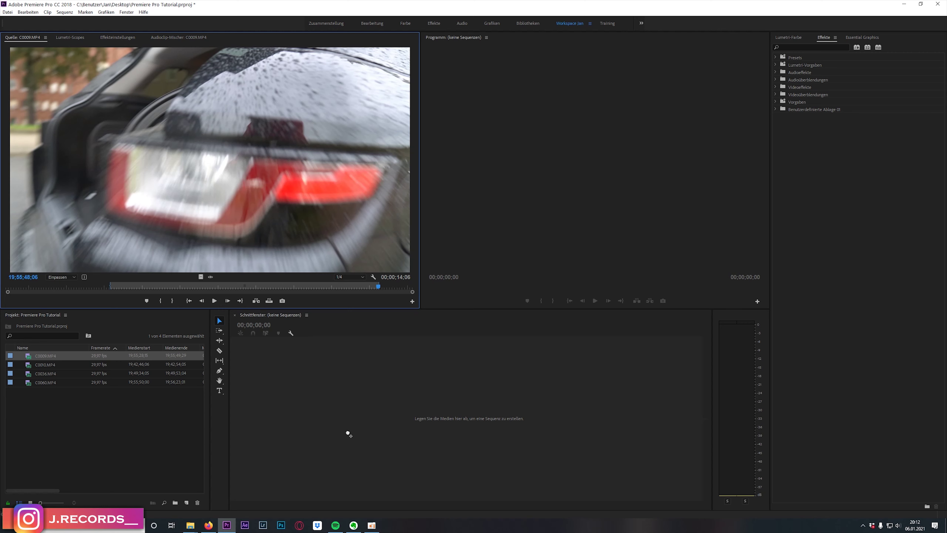
Create sequence C0009 from the marked section and review its 1920×1080 sequence settings.
drag(349, 430, 350, 429)
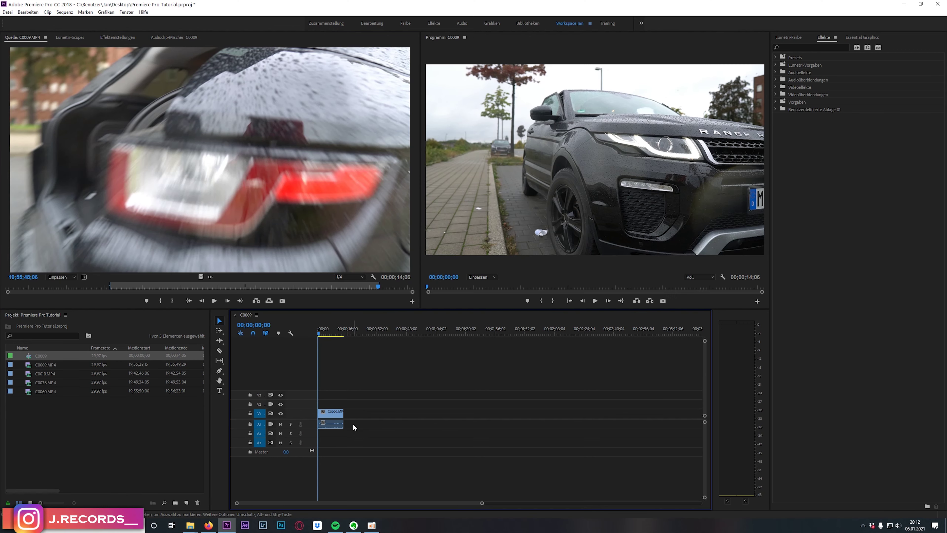
drag(481, 502, 409, 503)
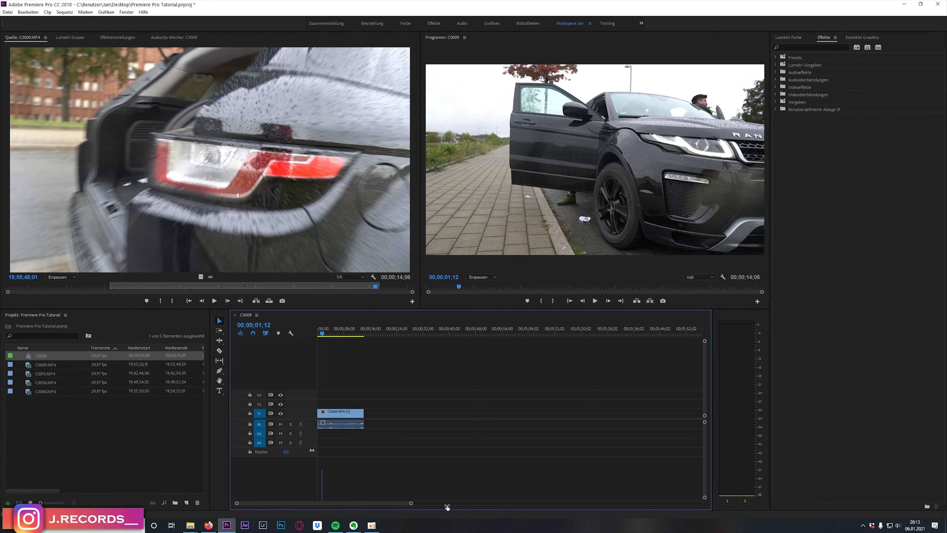
click(65, 12)
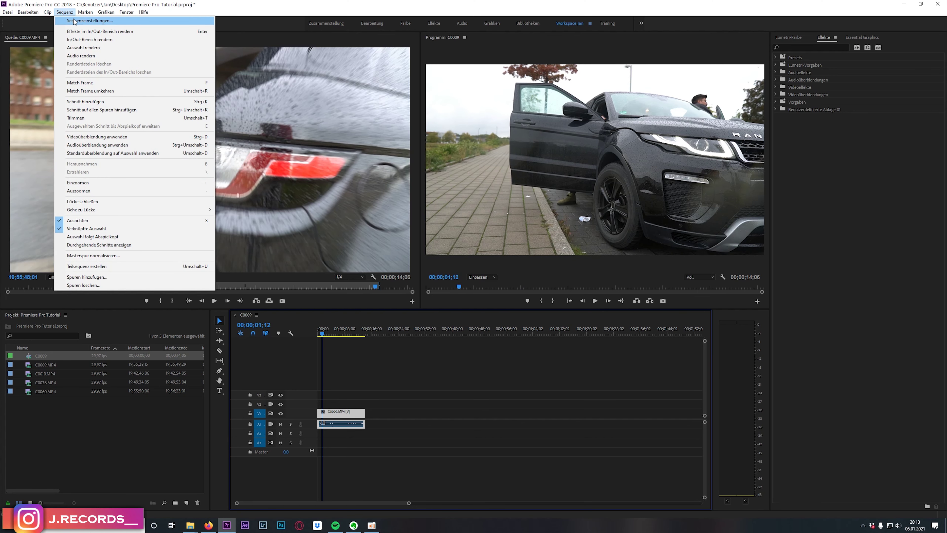
click(74, 21)
drag(429, 130, 216, 55)
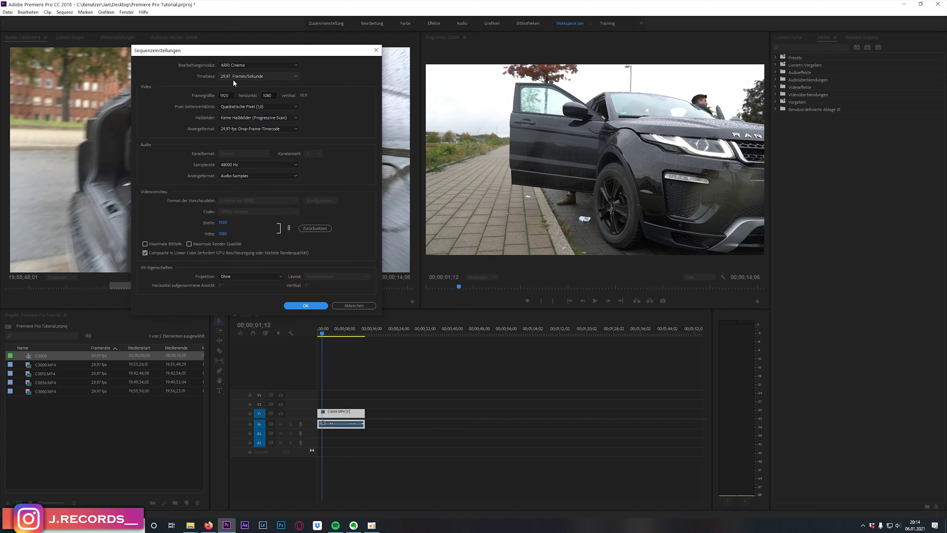
click(294, 307)
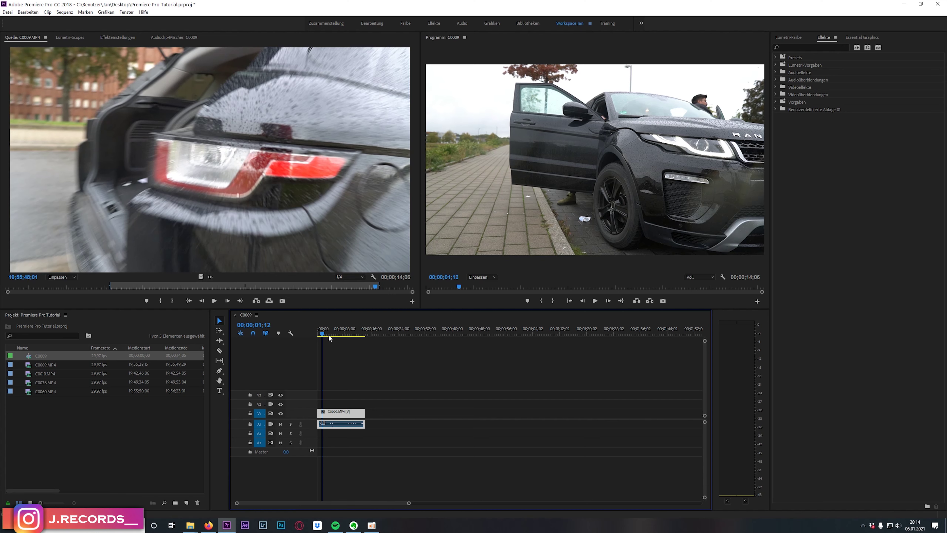
Add C0010.MP4 after C0009 as a test, then delete it from the sequence.
drag(329, 338, 319, 335)
click(25, 374)
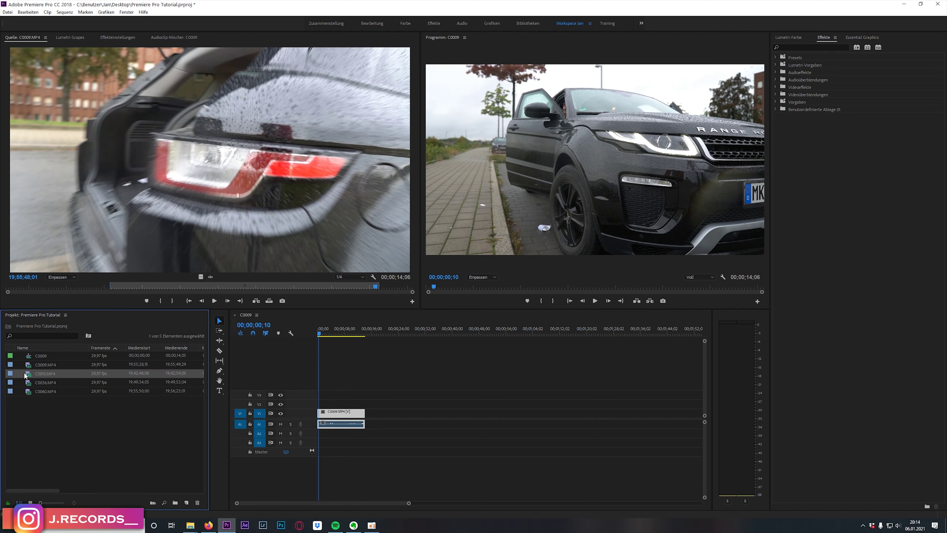
drag(167, 400, 388, 413)
click(384, 331)
drag(385, 331, 389, 331)
drag(460, 377, 392, 444)
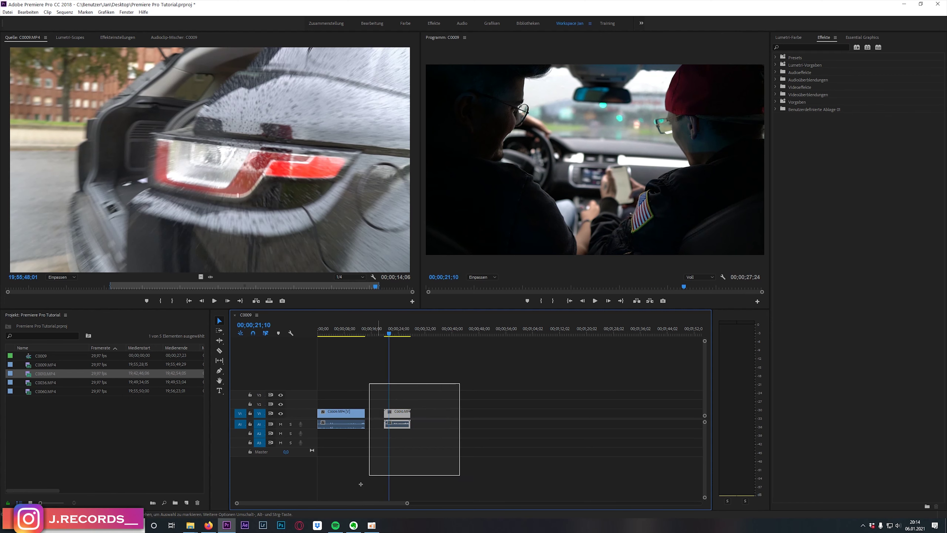
drag(460, 391, 385, 455)
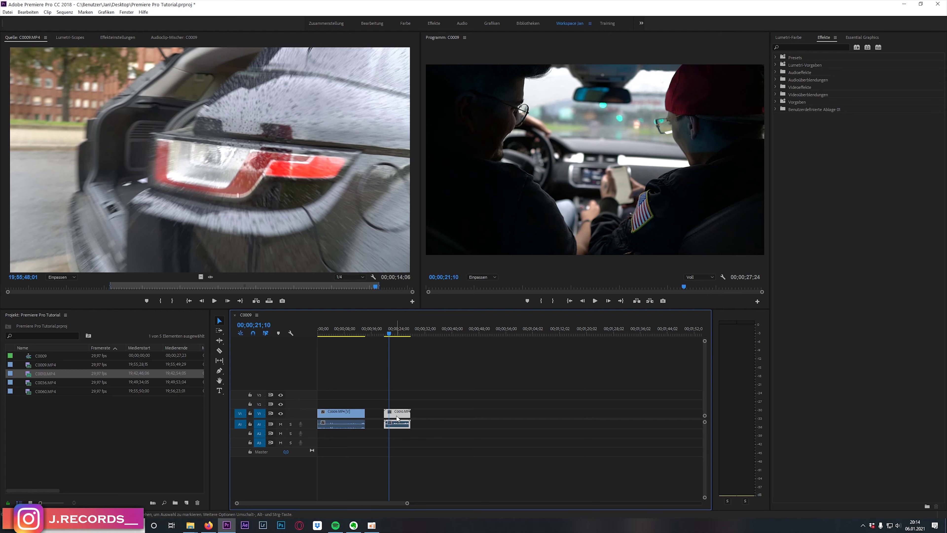
key(Delete)
Check C0009's audio waveform, add a video-only copy of it, then remove that copy.
drag(389, 331, 341, 332)
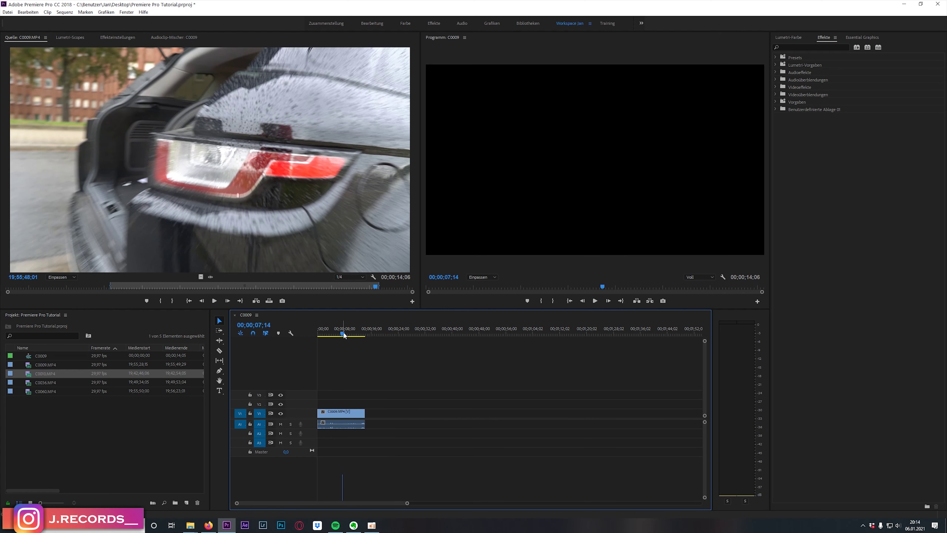
click(200, 276)
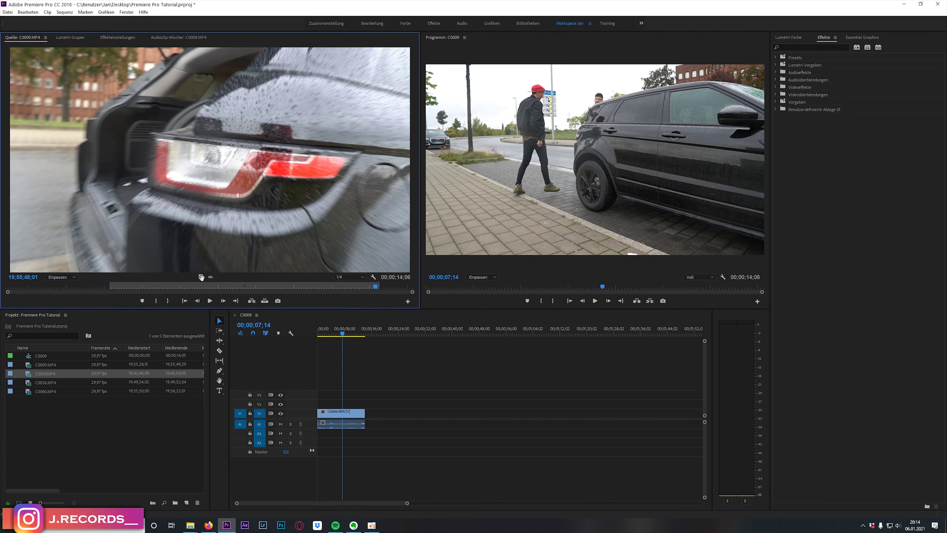
click(209, 277)
click(201, 276)
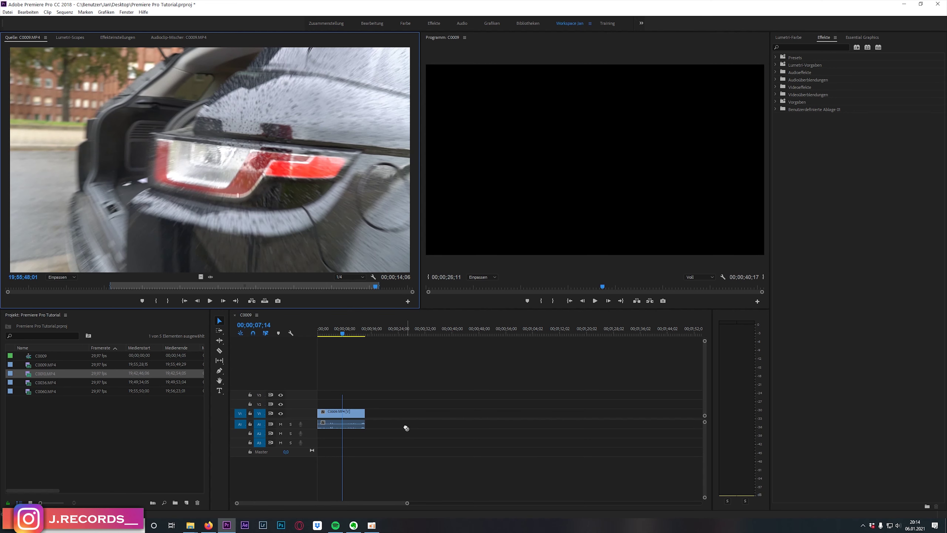
drag(278, 331, 375, 412)
click(380, 334)
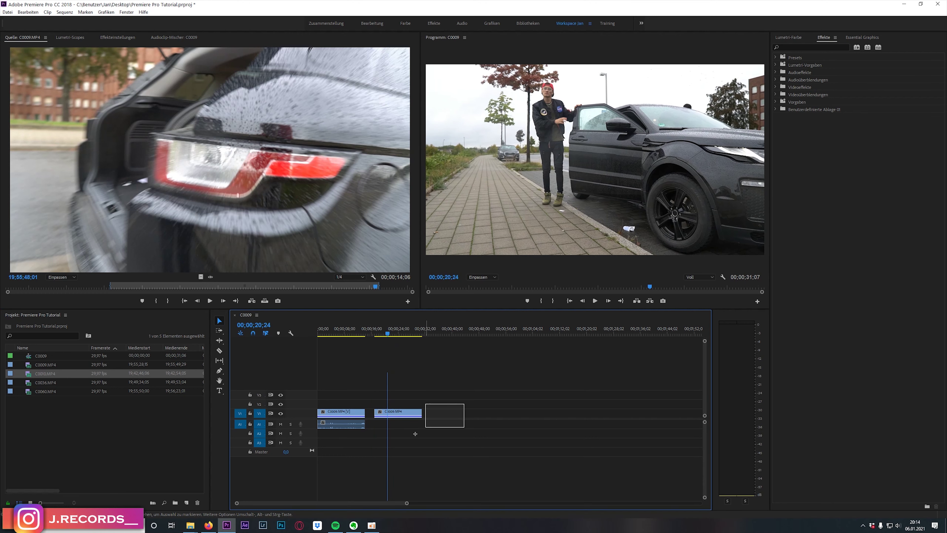
key(Delete)
Preview C0036 and C0060, then place C0060.MP4 directly after C0009 on video and audio.
click(102, 404)
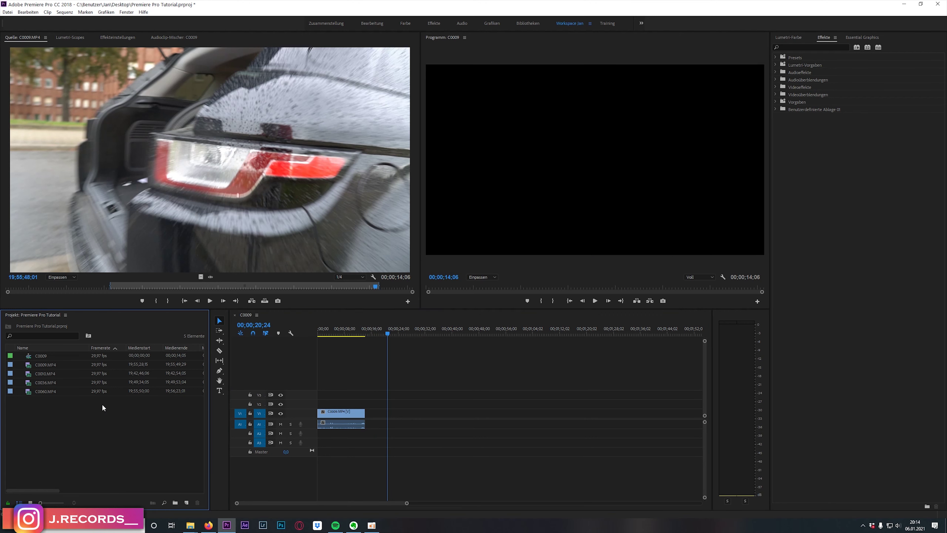
double_click(28, 382)
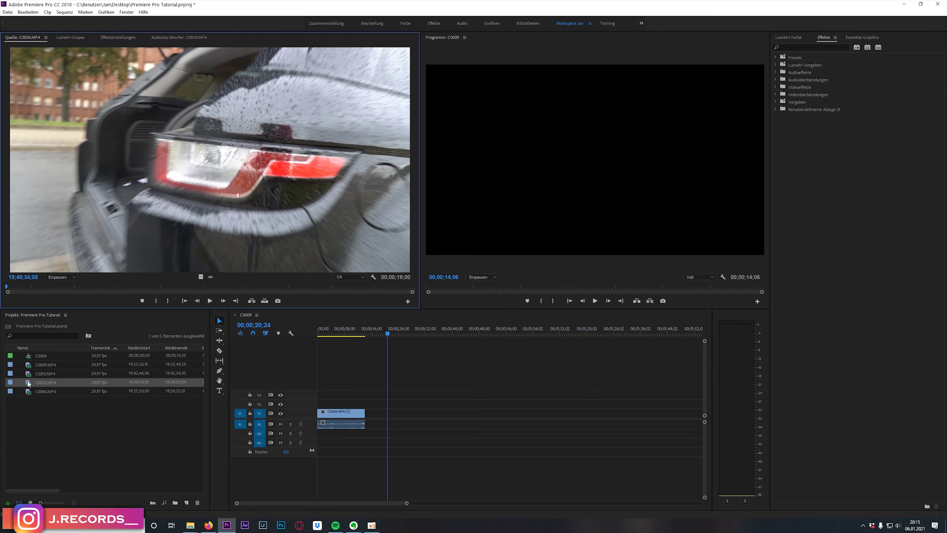
double_click(29, 391)
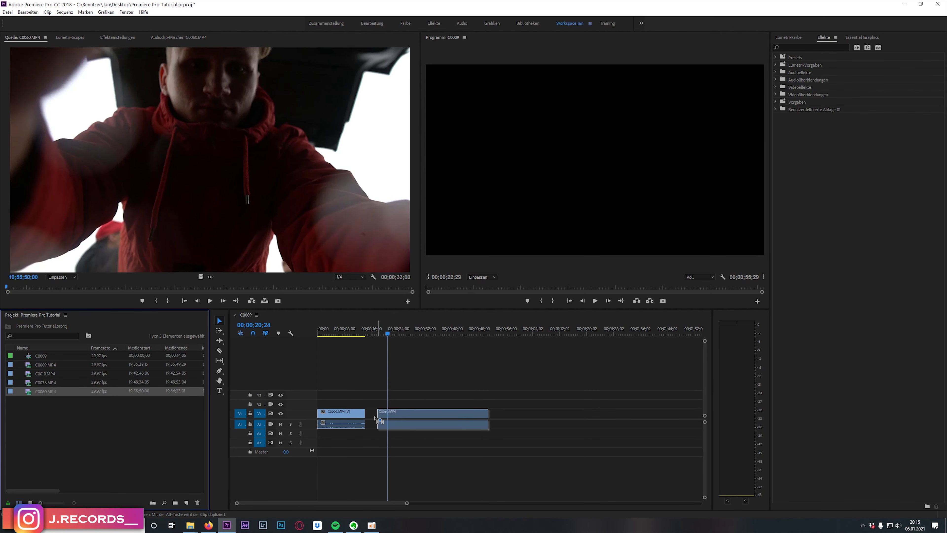
drag(23, 390, 369, 414)
drag(376, 333, 364, 345)
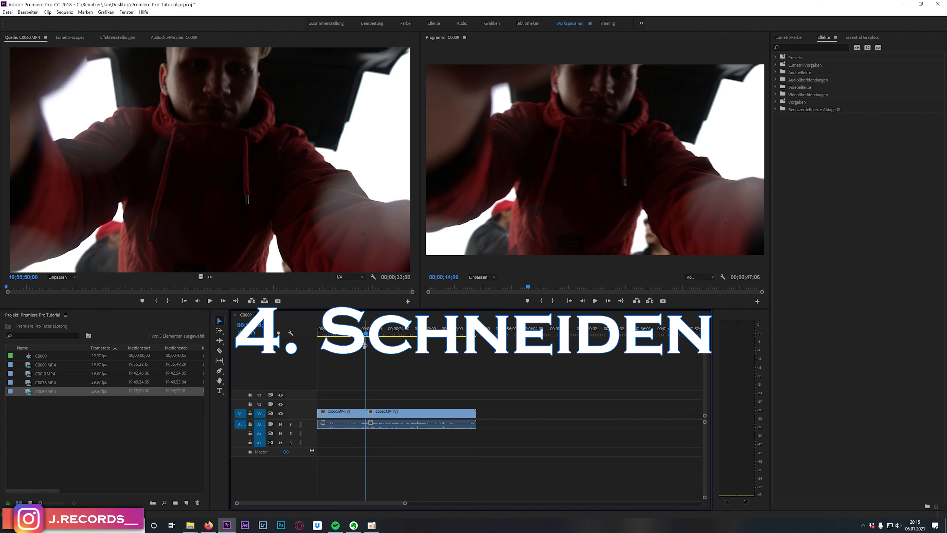
Move C0060 later on the timeline, leaving a gap after C0009.
click(360, 330)
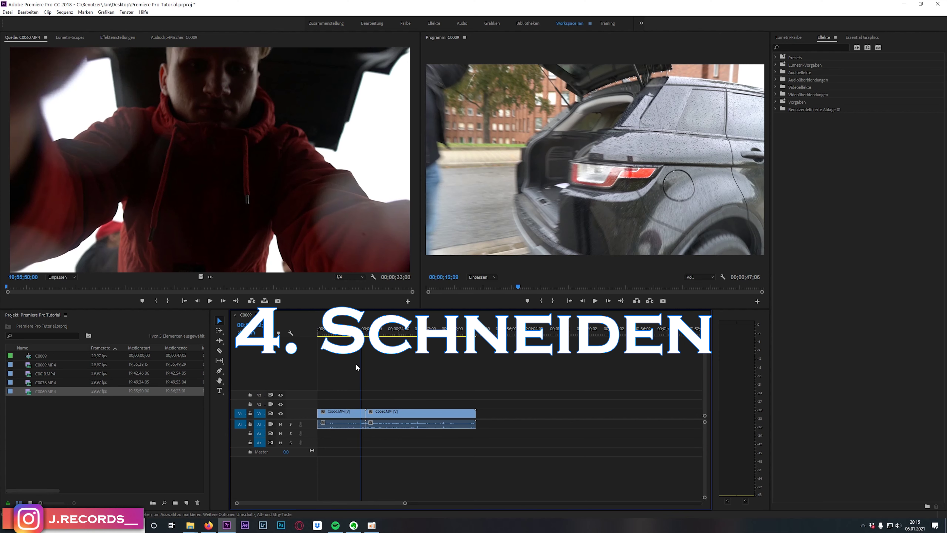
click(383, 413)
drag(383, 413, 416, 413)
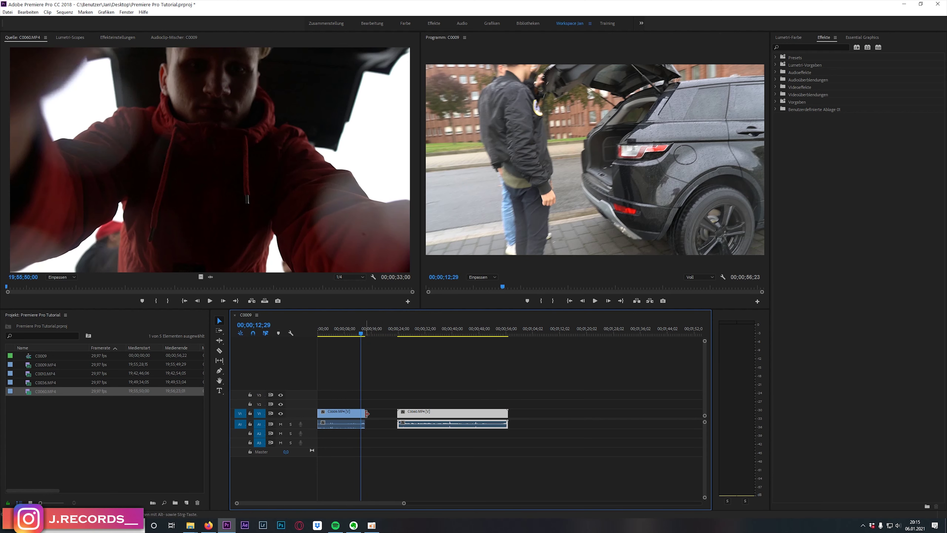
drag(404, 503, 349, 503)
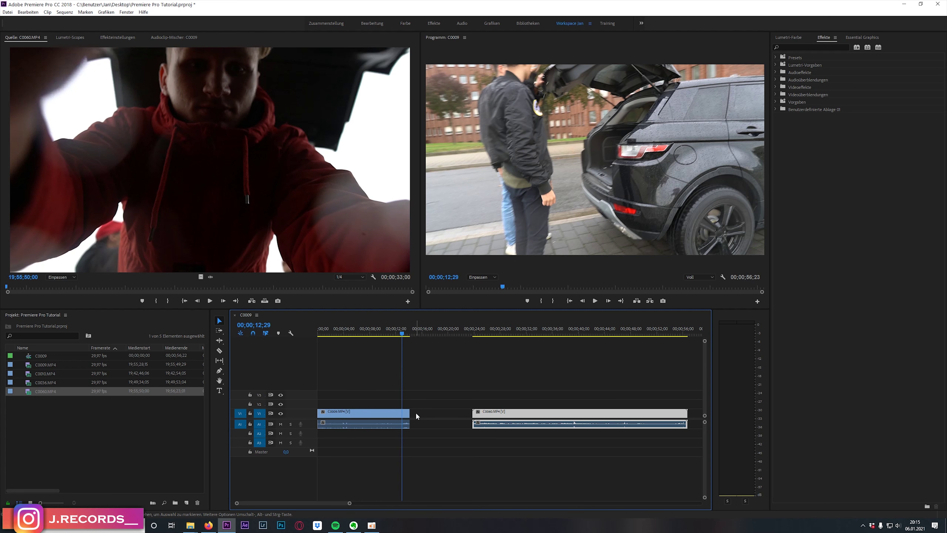
Trim the end of C0009 by three seconds to about 11 seconds.
drag(408, 411, 387, 407)
drag(394, 334, 360, 343)
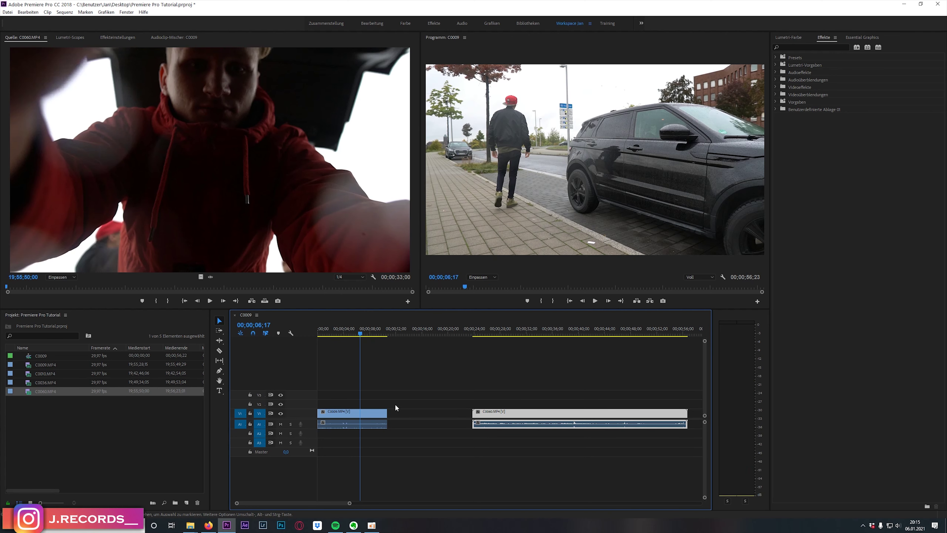
click(429, 413)
click(398, 393)
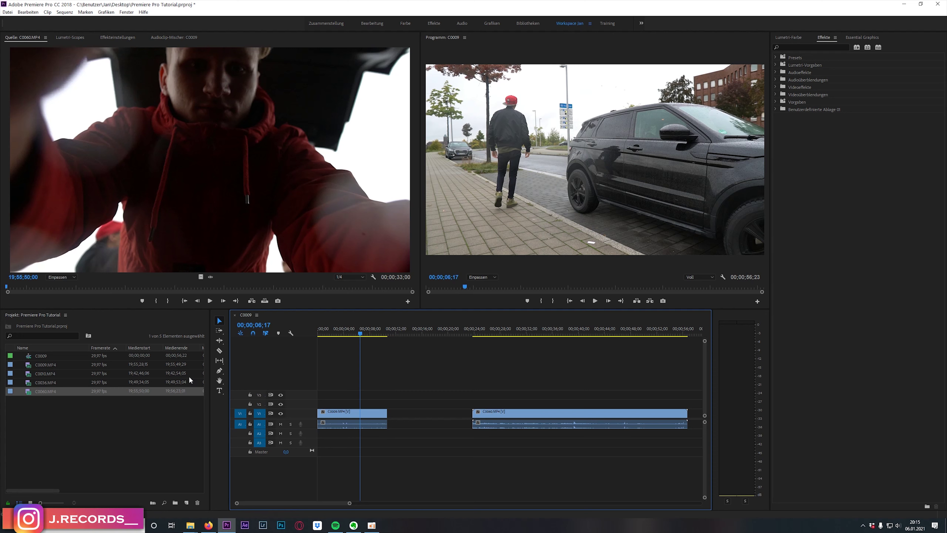
click(219, 350)
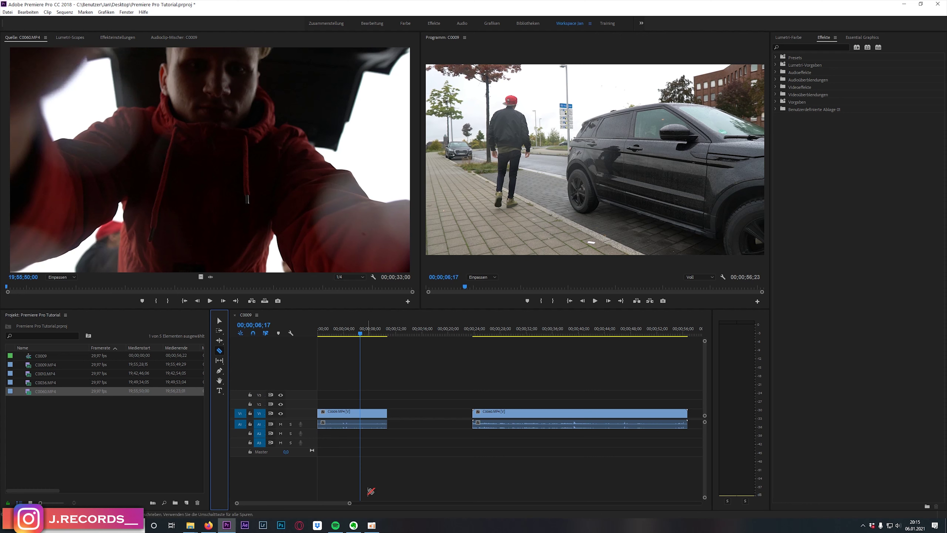
Split C0009 at the playhead with the Razor and delete the short middle piece.
scroll(384, 431, up, 1)
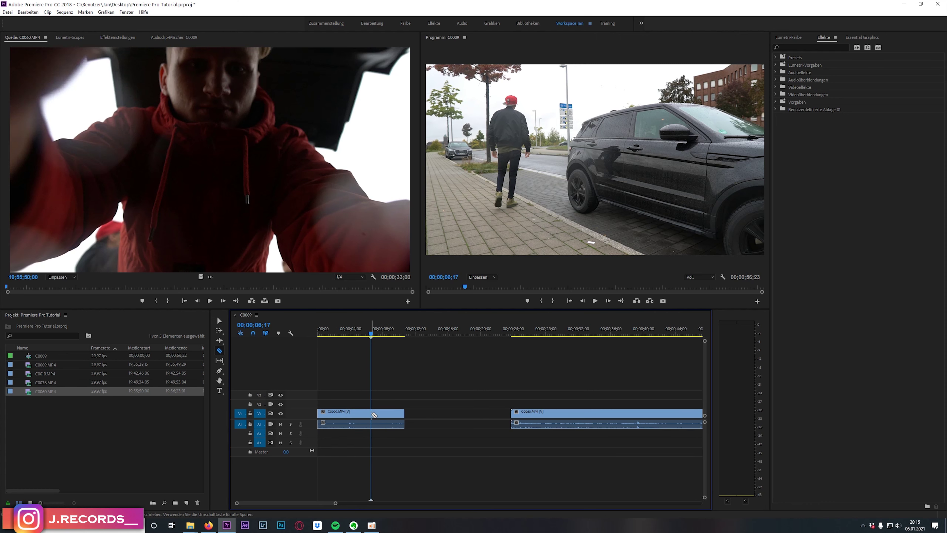
click(373, 414)
key(v)
click(363, 334)
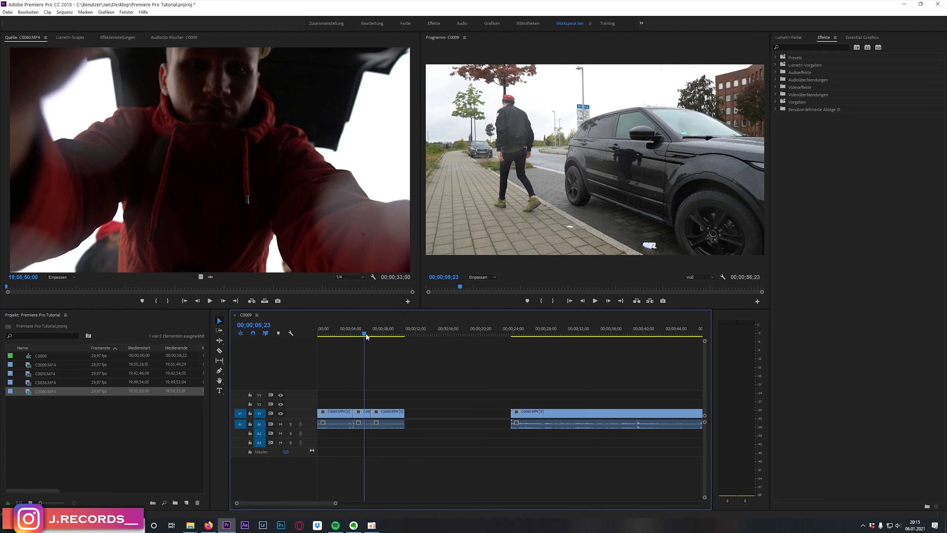
click(367, 418)
key(Delete)
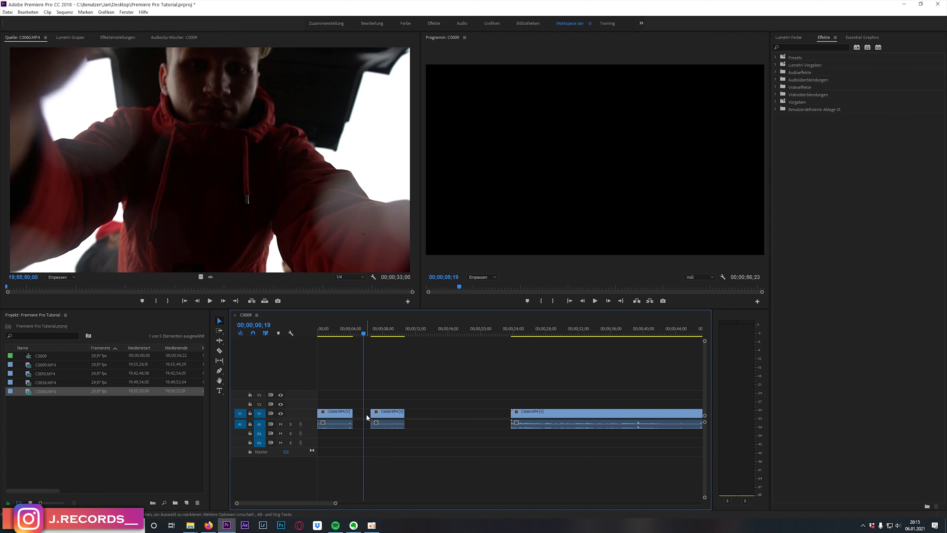
Ripple delete the empty gap after the first clip so the pieces join.
key(Up)
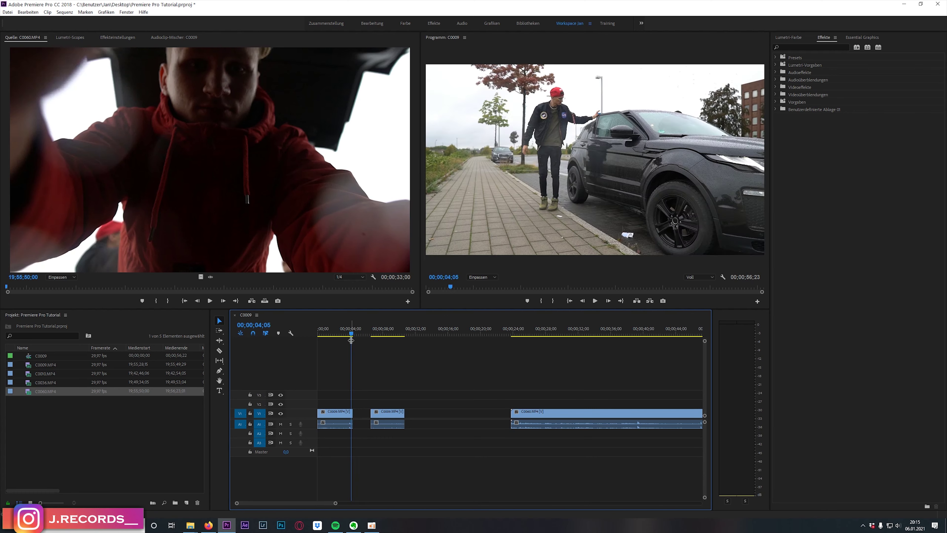
click(361, 414)
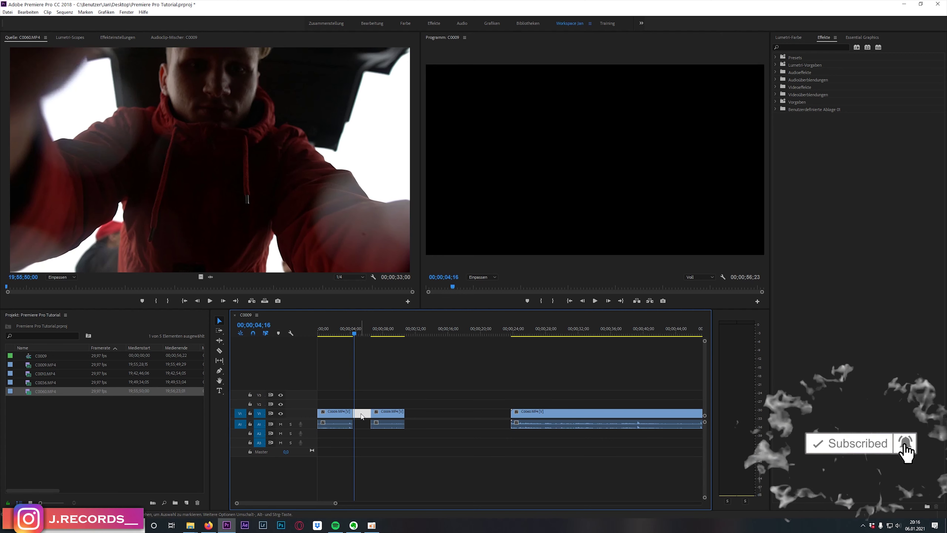
right_click(361, 413)
click(374, 419)
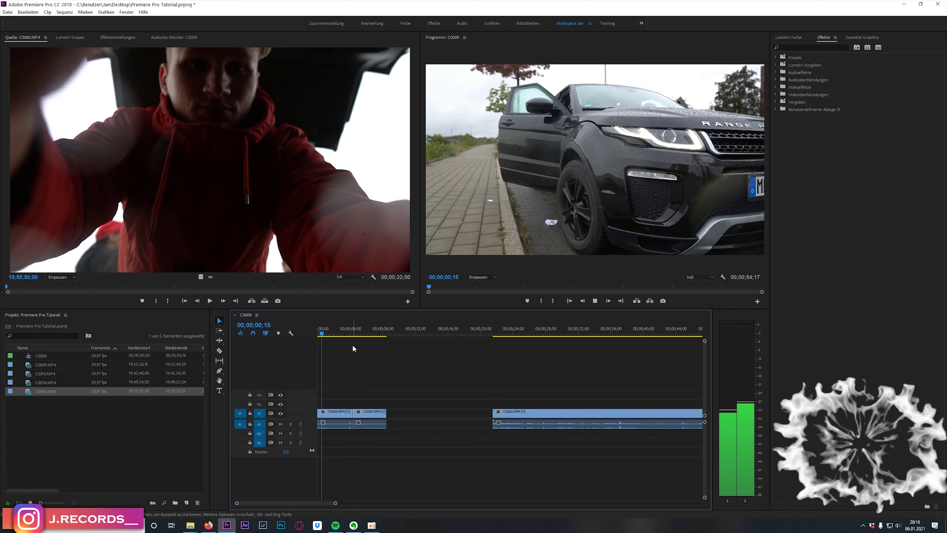
click(352, 334)
Slide the second C0009 piece around the 04;07 mark, ending with a gap after the first.
drag(354, 336, 351, 336)
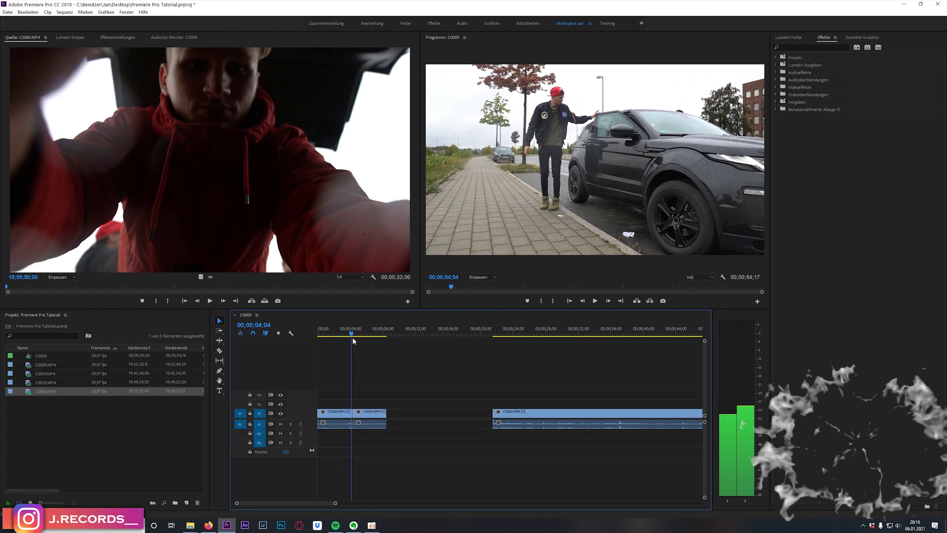
drag(373, 413, 388, 414)
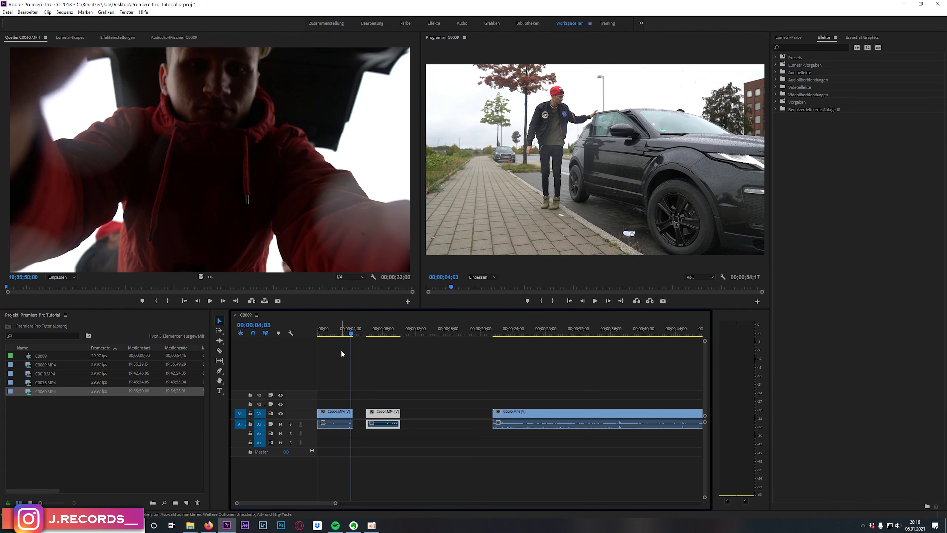
click(356, 333)
drag(382, 413, 368, 412)
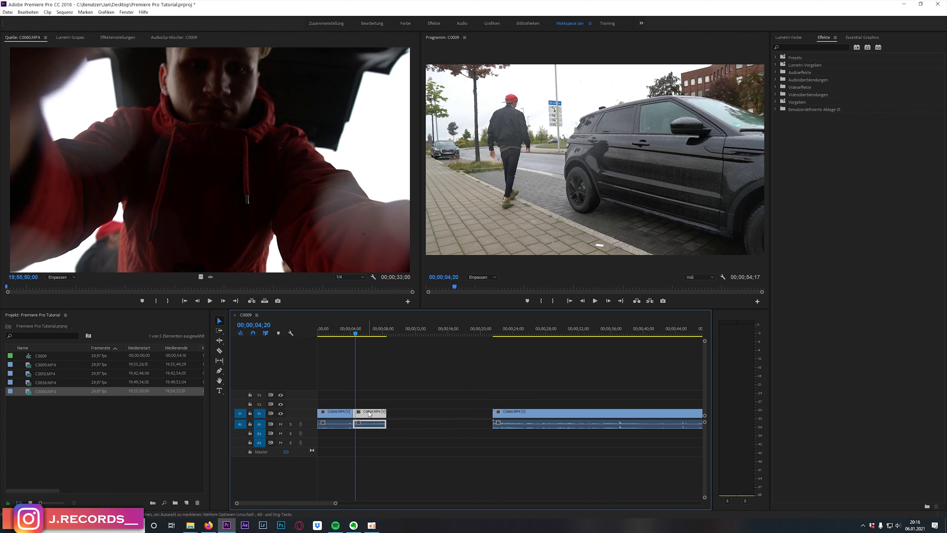
click(351, 334)
mouse_move(397, 373)
mouse_down()
mouse_move(333, 444)
mouse_move(323, 430)
mouse_up()
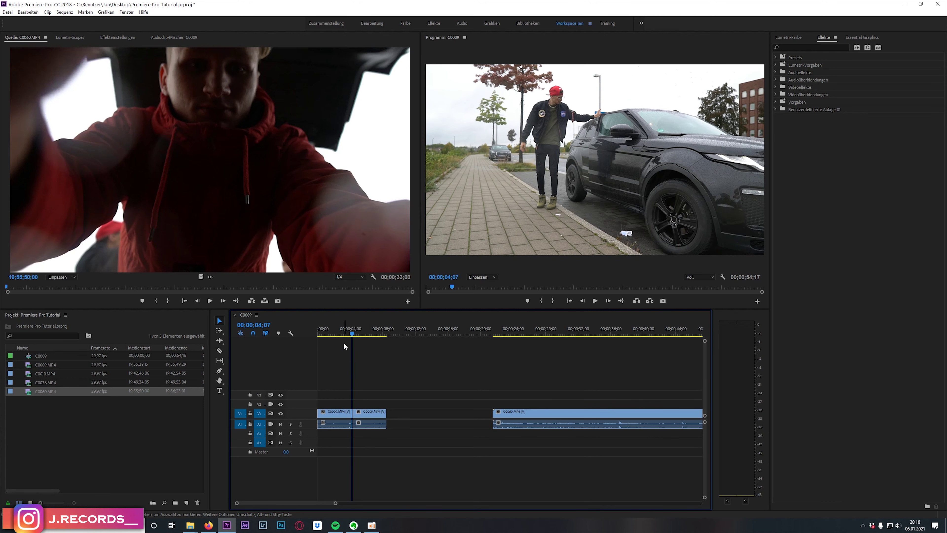
drag(357, 411, 386, 414)
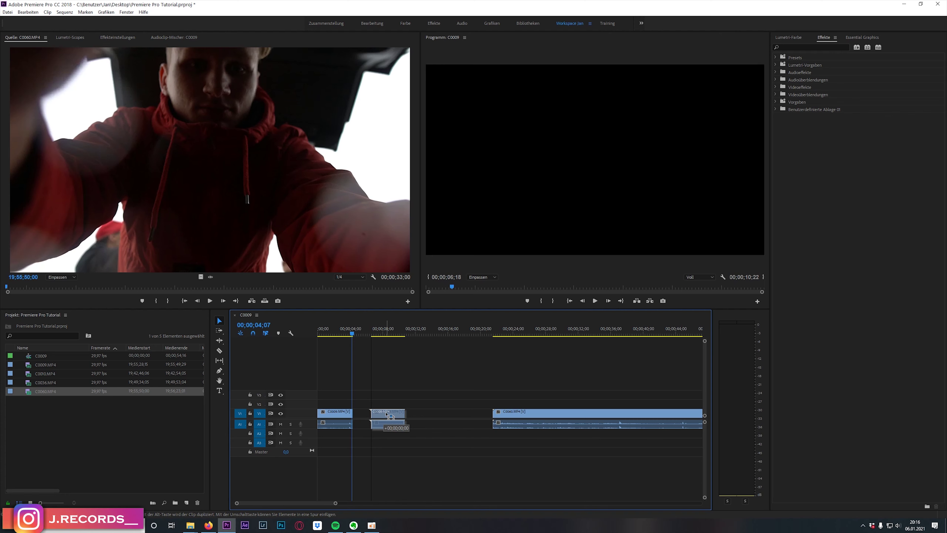
With snapping off, slide the second C0009 piece left until only a tiny gap remains.
drag(387, 414, 379, 414)
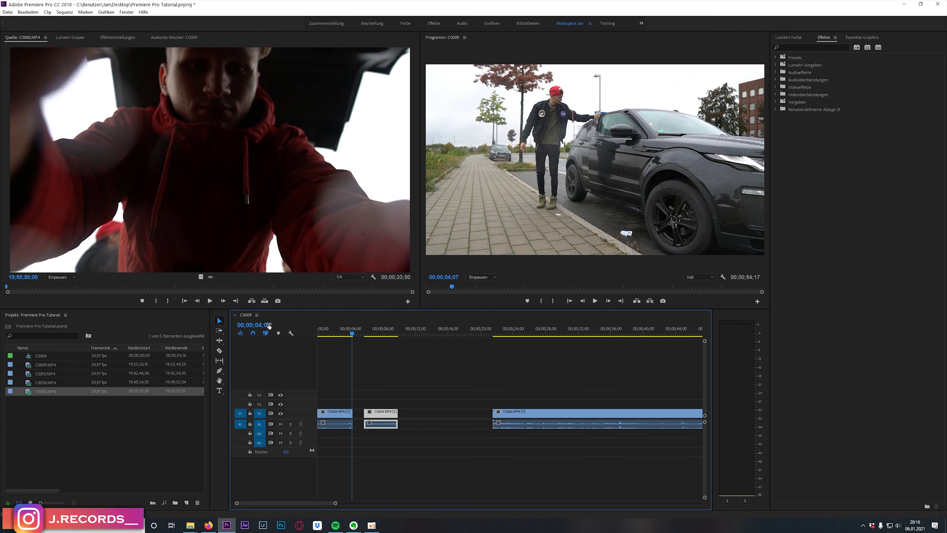
click(253, 332)
drag(375, 413, 365, 413)
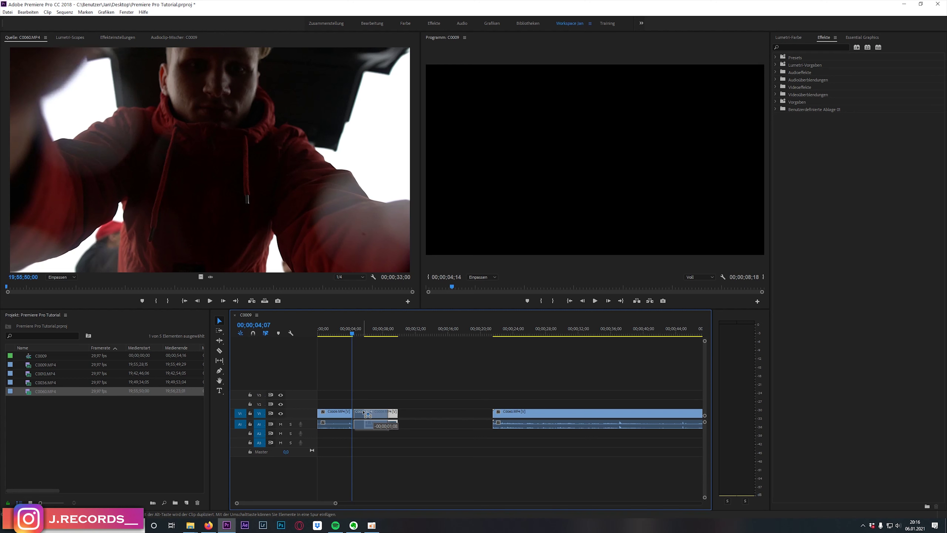
drag(364, 413, 363, 415)
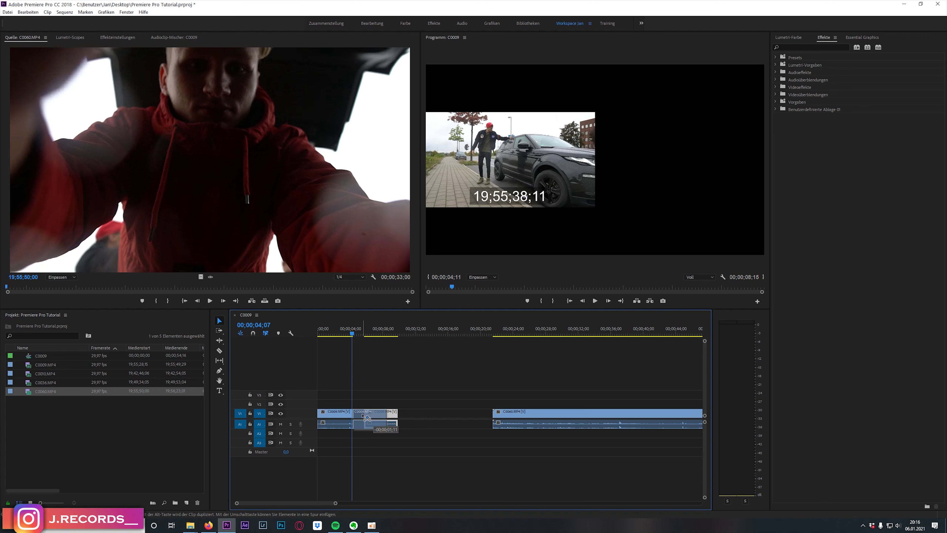
drag(363, 415, 363, 415)
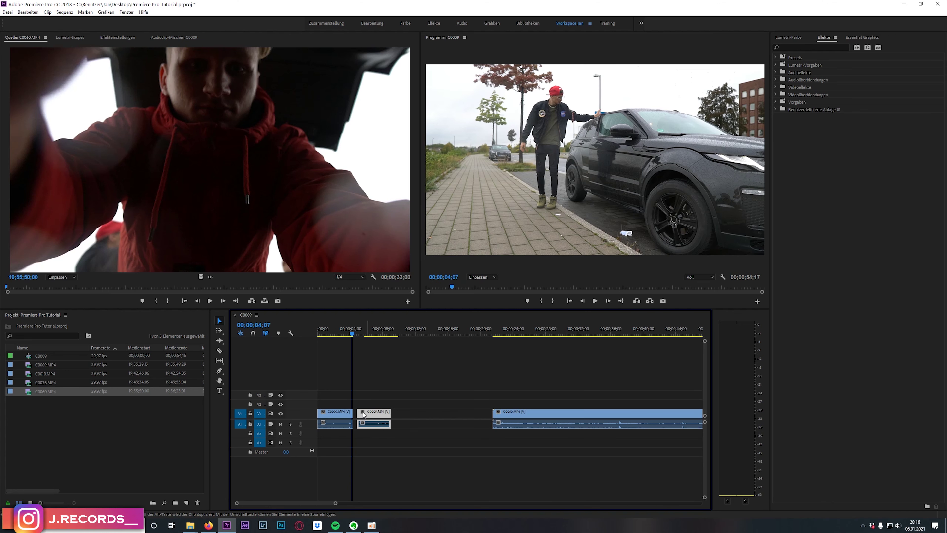
key(s)
drag(375, 417, 370, 417)
drag(340, 503, 273, 505)
key(shift+Left)
key(shift+Left)
key(shift+Left)
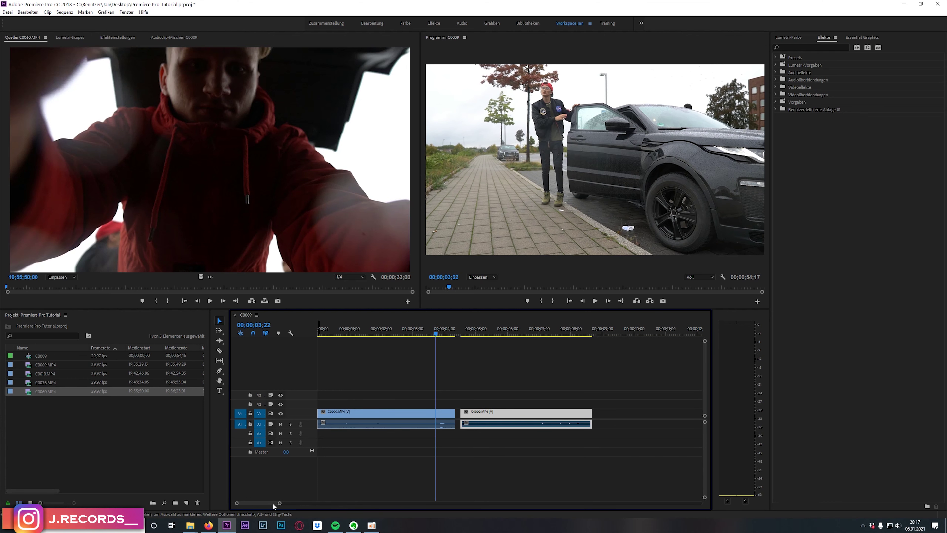
Ripple-delete the gap between the two C0009 pieces at about 04;13.
drag(434, 334, 457, 328)
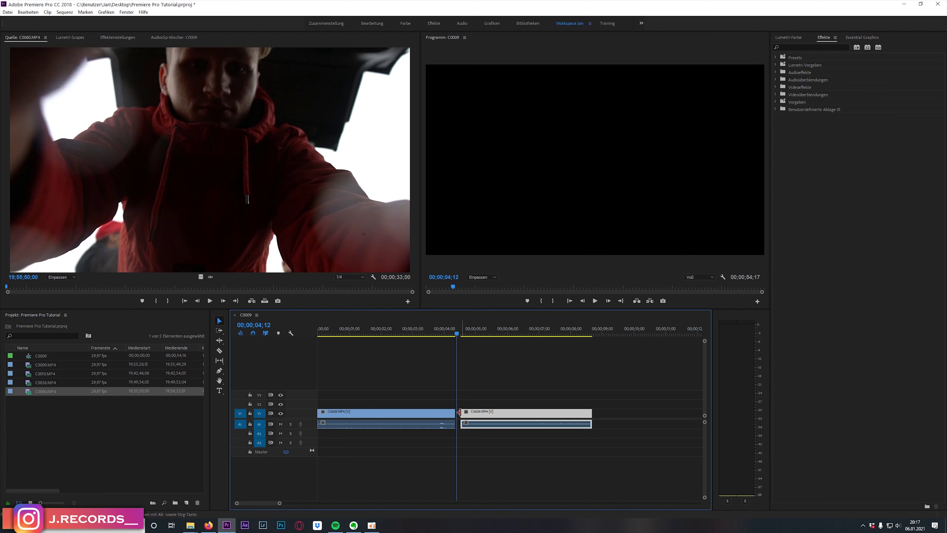
drag(281, 503, 253, 509)
drag(281, 503, 306, 503)
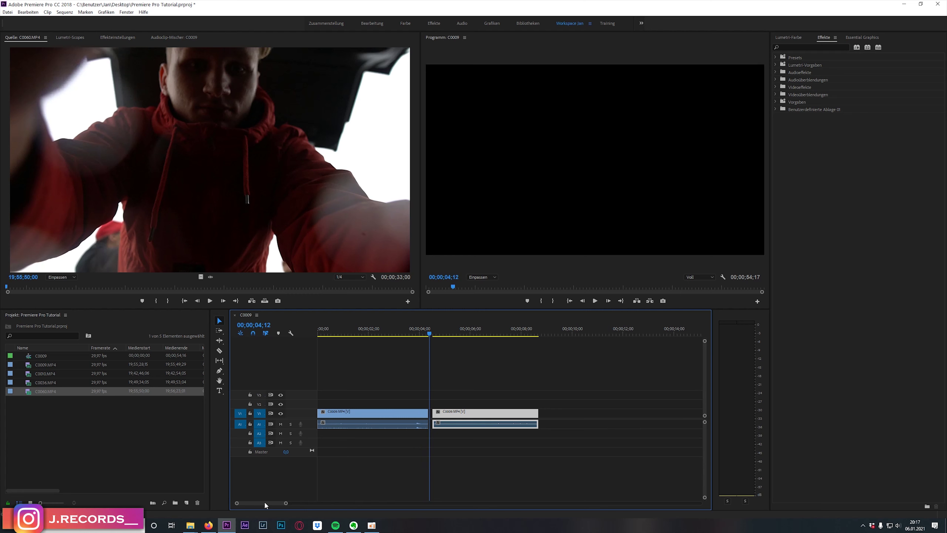
drag(286, 505, 433, 486)
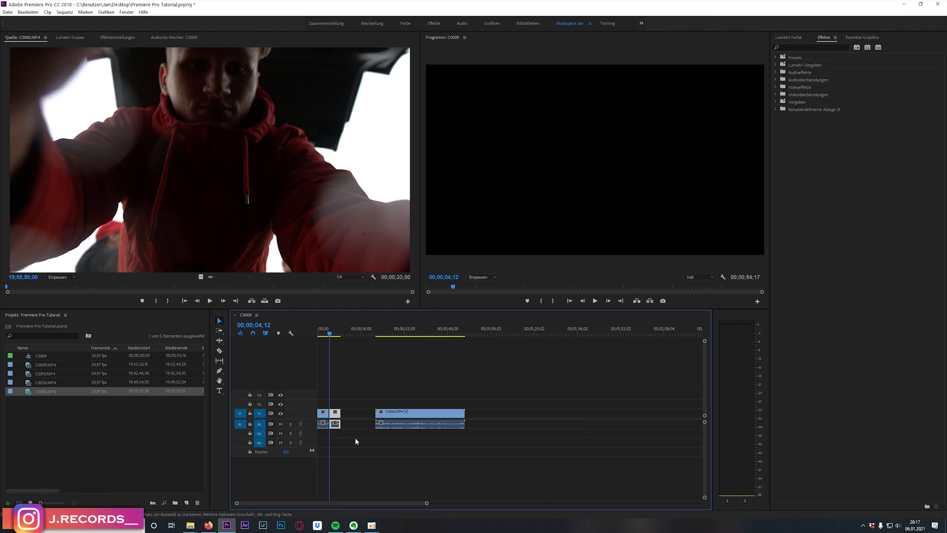
drag(330, 333, 329, 341)
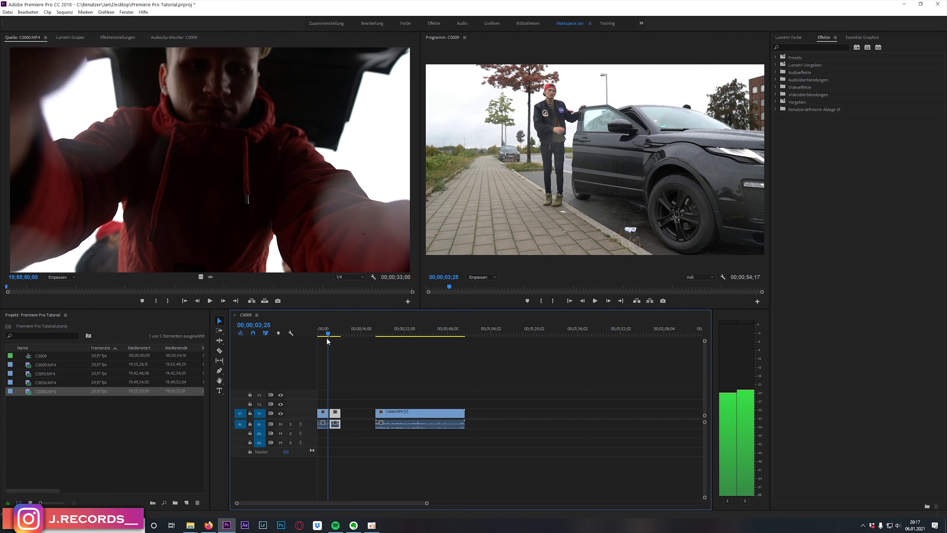
drag(426, 502, 427, 502)
drag(331, 337, 329, 334)
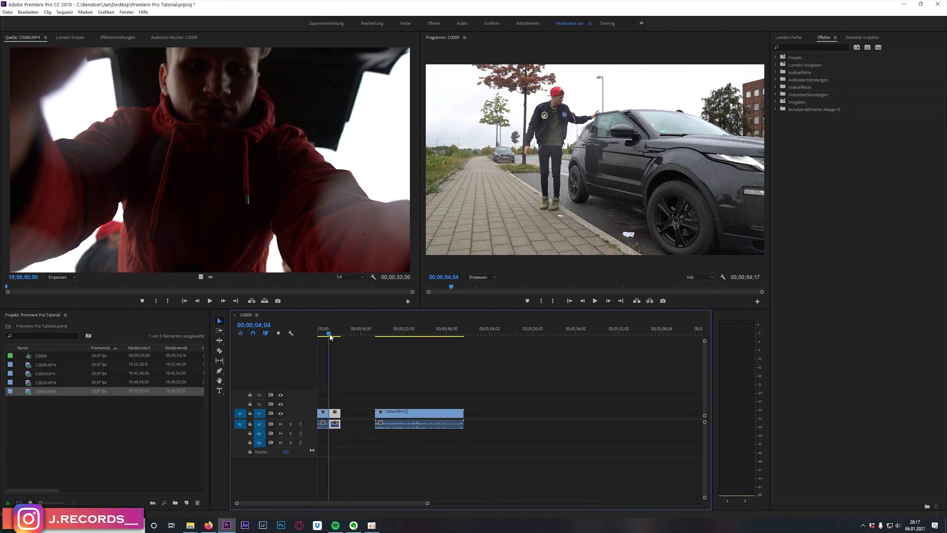
key(=)
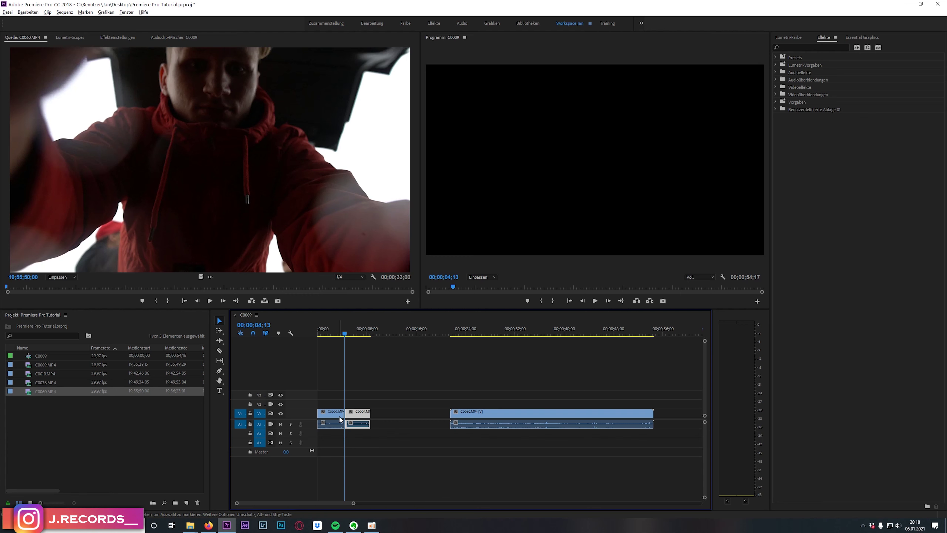
key(=)
key(=)
key(=)
key(=)
key(=)
key(=)
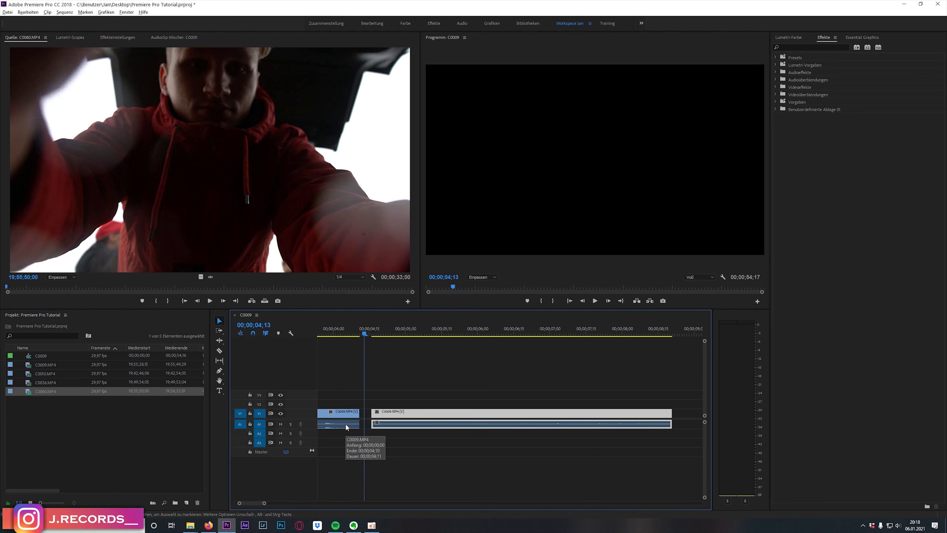
key(=)
key(=)
key(=)
key(=)
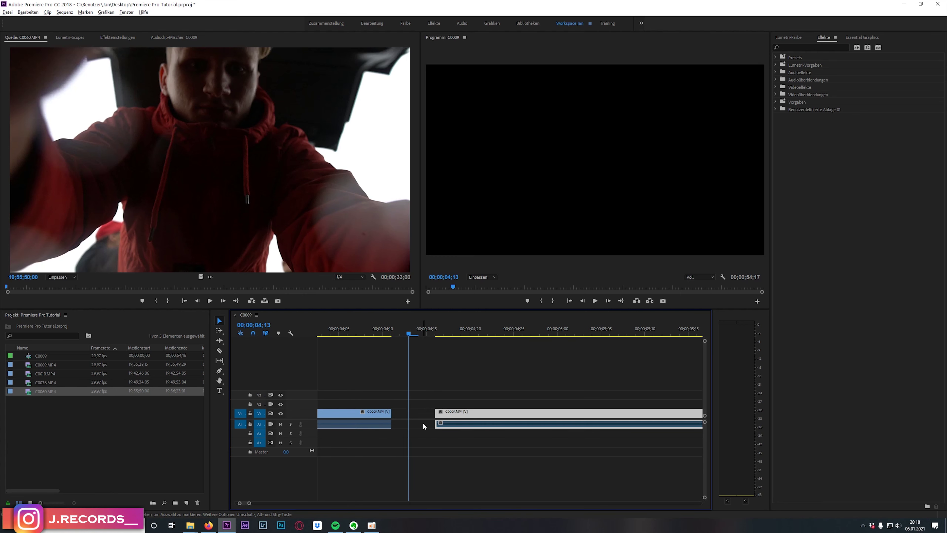
click(424, 417)
key(Delete)
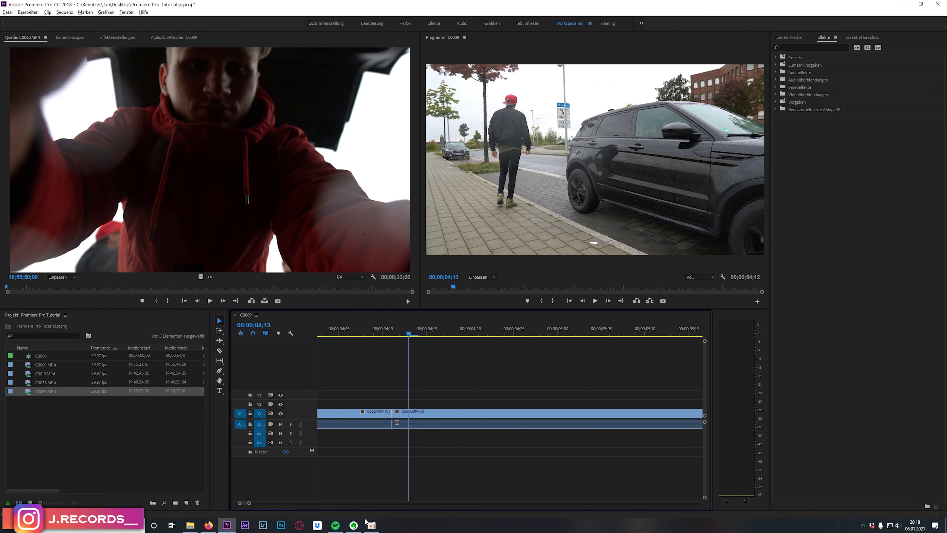
Delete the gap before C0060 so it follows the C0009 pieces directly.
drag(249, 503, 301, 503)
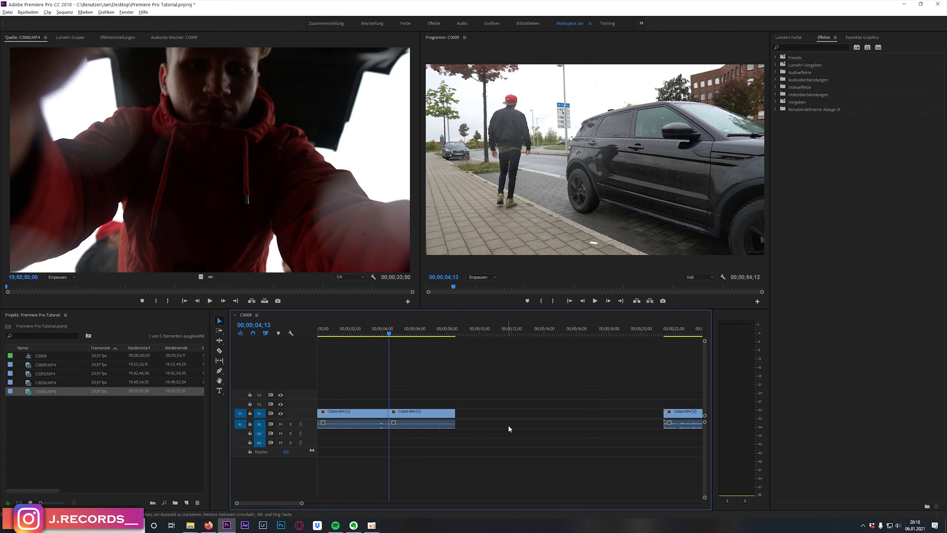
click(516, 417)
key(Delete)
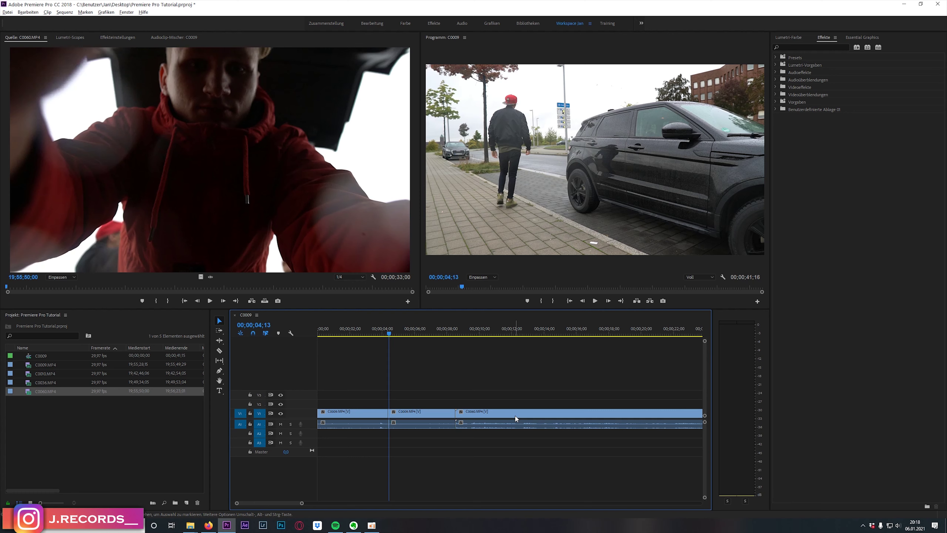
Check the cut at 03;29, then drag C0060 right to reopen a gap and select the middle C0009 clip.
click(383, 333)
drag(384, 334, 393, 334)
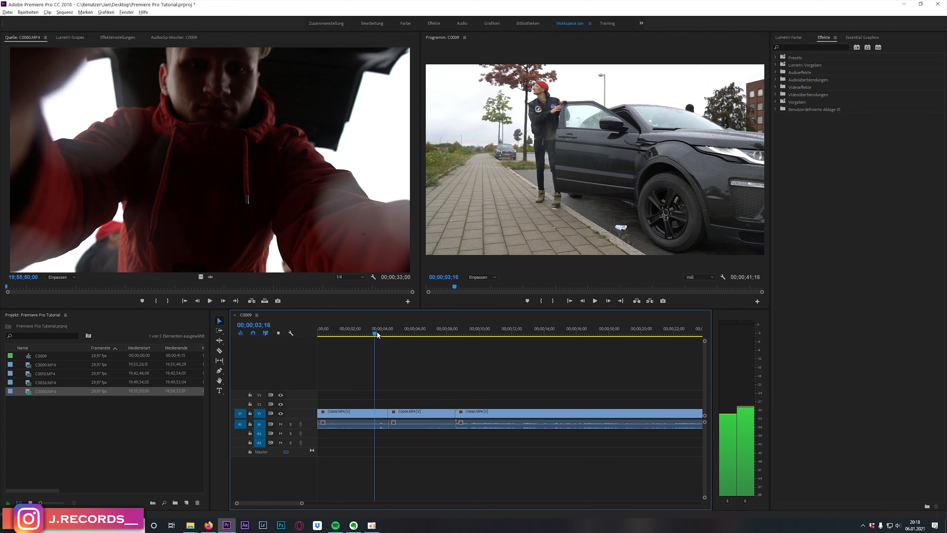
drag(462, 414, 496, 414)
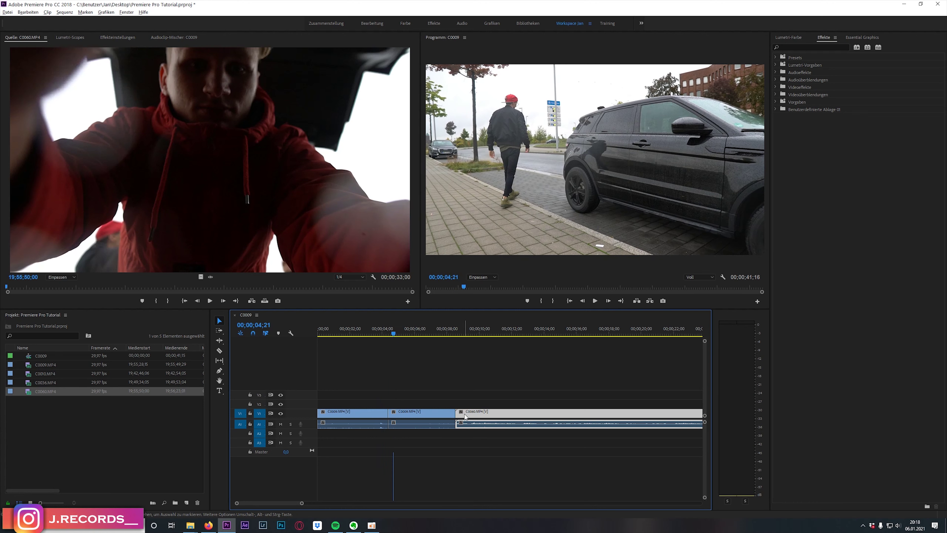
click(397, 420)
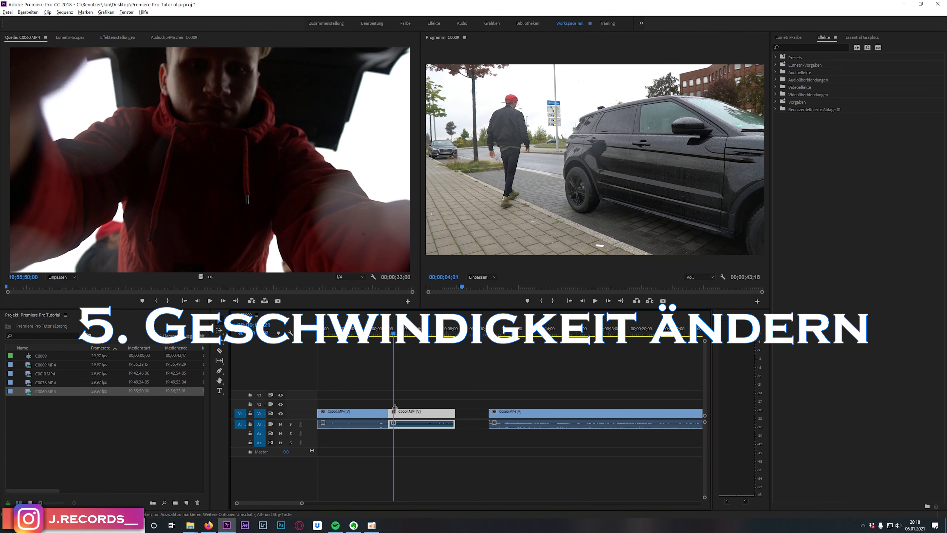
Speed the middle C0009 clip up to 200% in Geschwindigkeit/Dauer and preview it.
key(space)
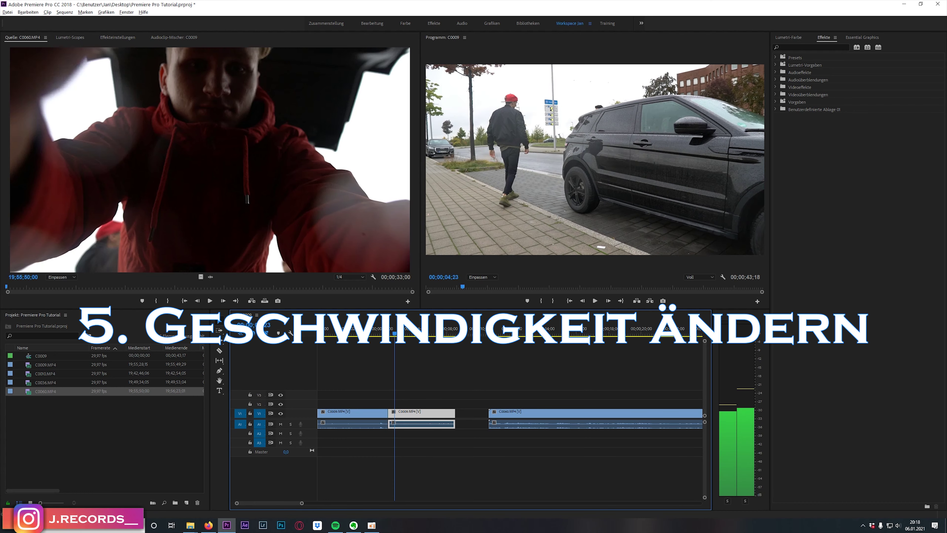
key(space)
right_click(413, 412)
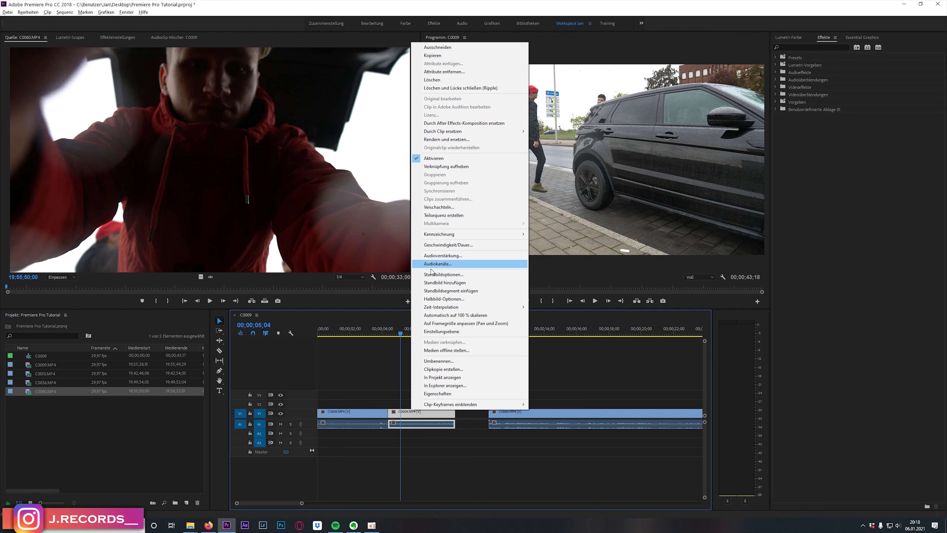
click(456, 245)
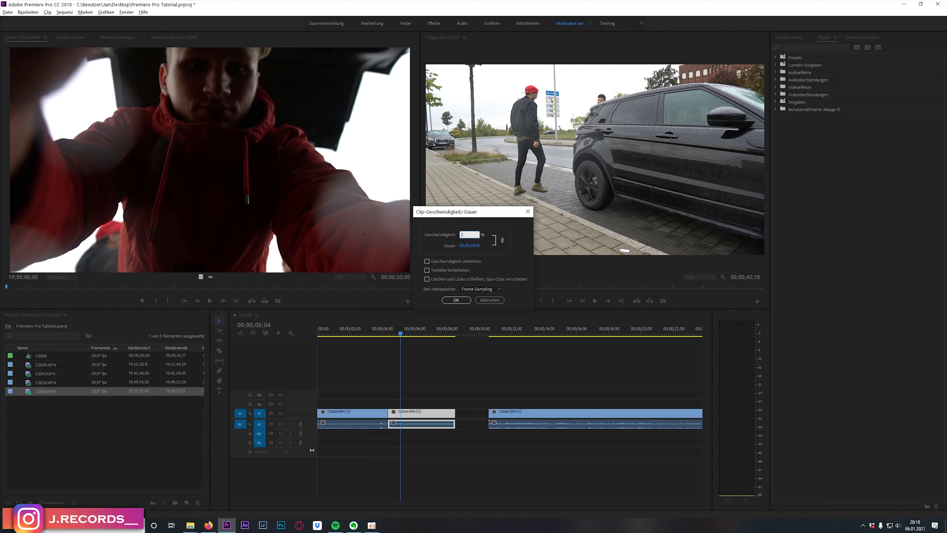
click(456, 300)
click(390, 335)
key(space)
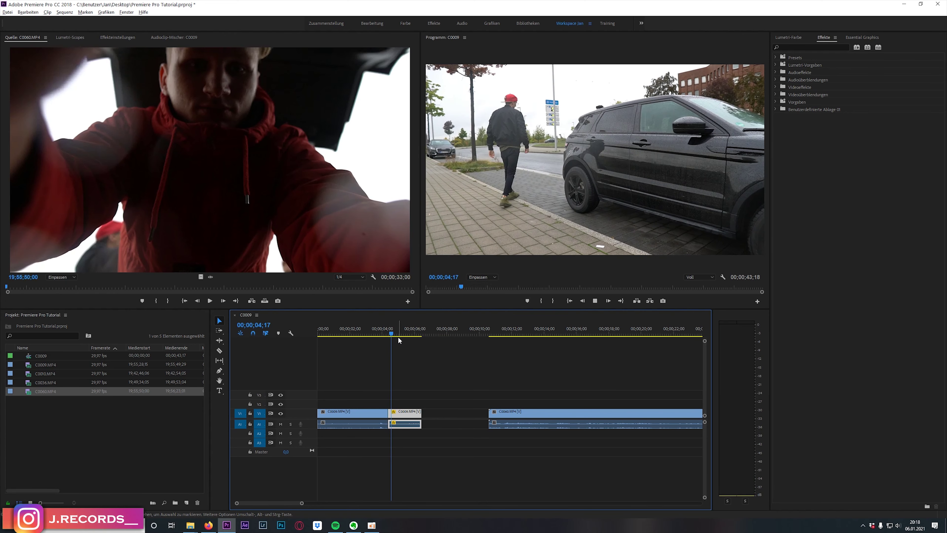
Change the middle clip to 50% speed, stretch it longer, and play it back.
right_click(413, 420)
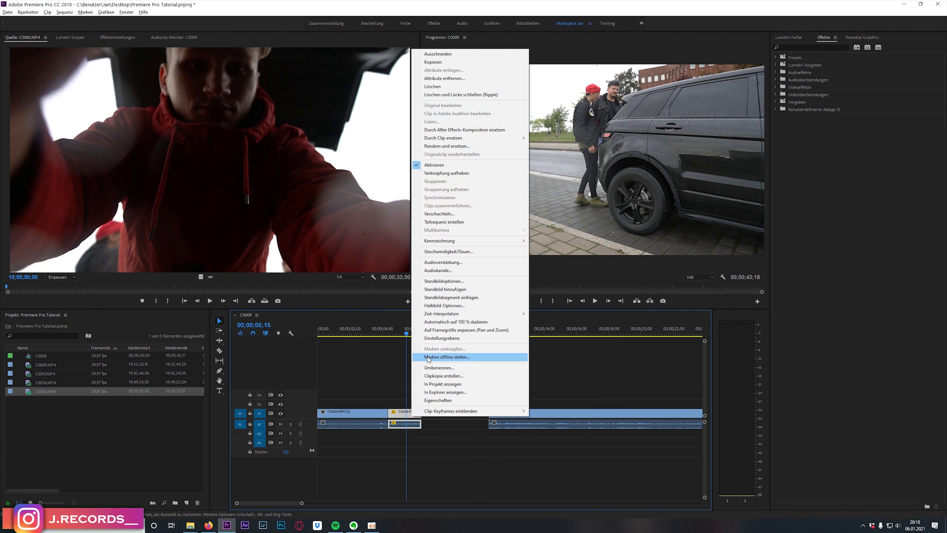
click(434, 248)
text(50)
key(Return)
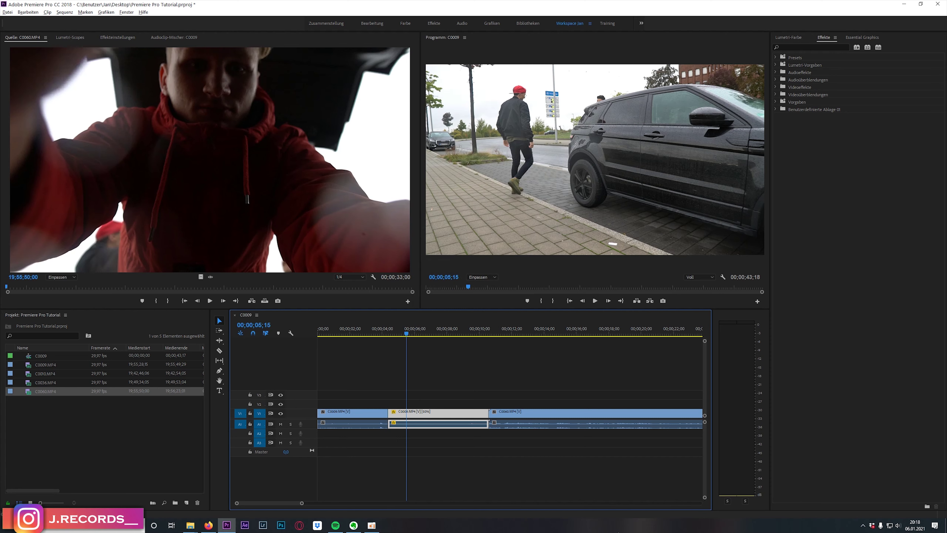
drag(496, 418, 504, 413)
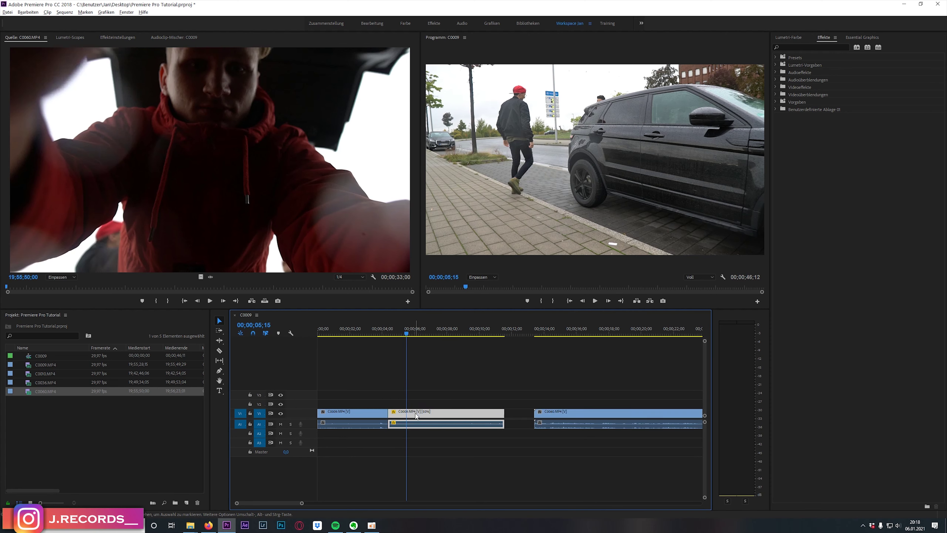
drag(407, 333, 387, 334)
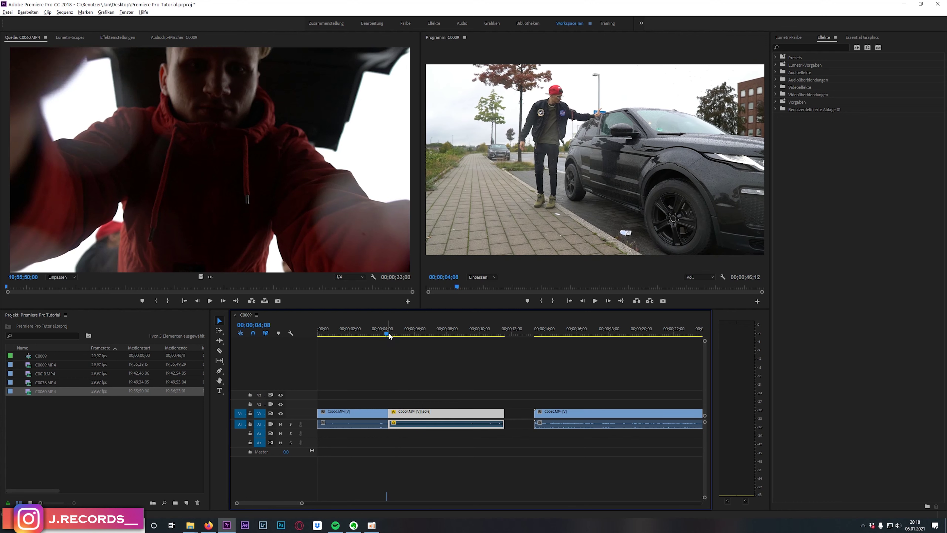
key(space)
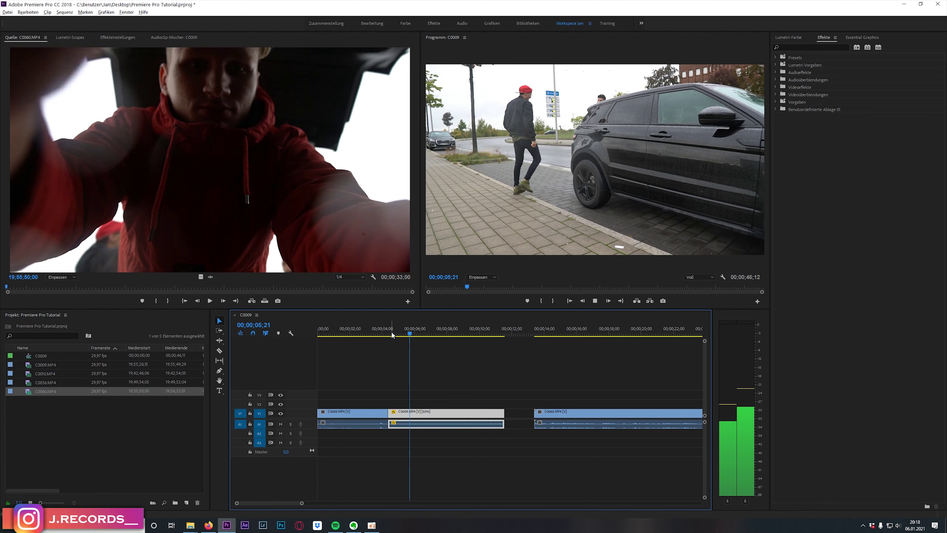
Try the clip in reverse, preview it, then undo to restore 50% speed.
right_click(441, 412)
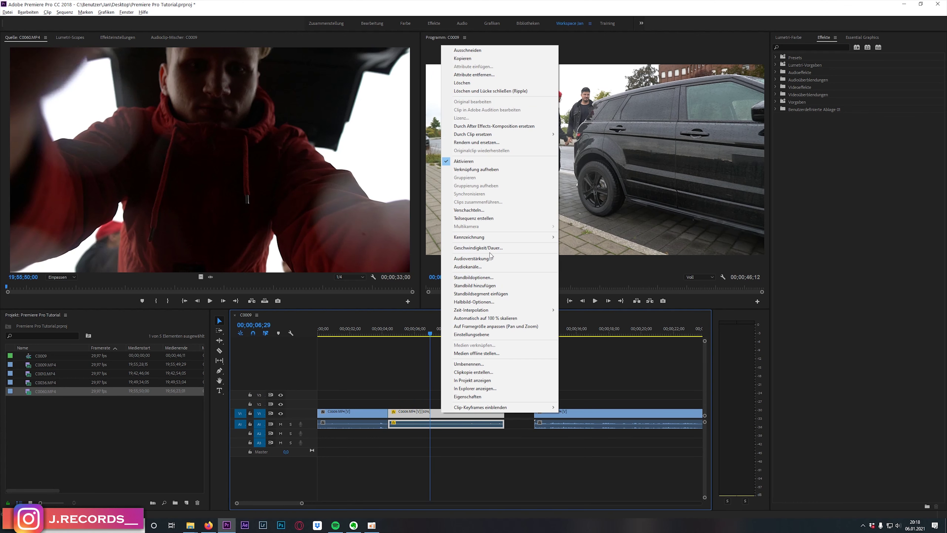
click(491, 248)
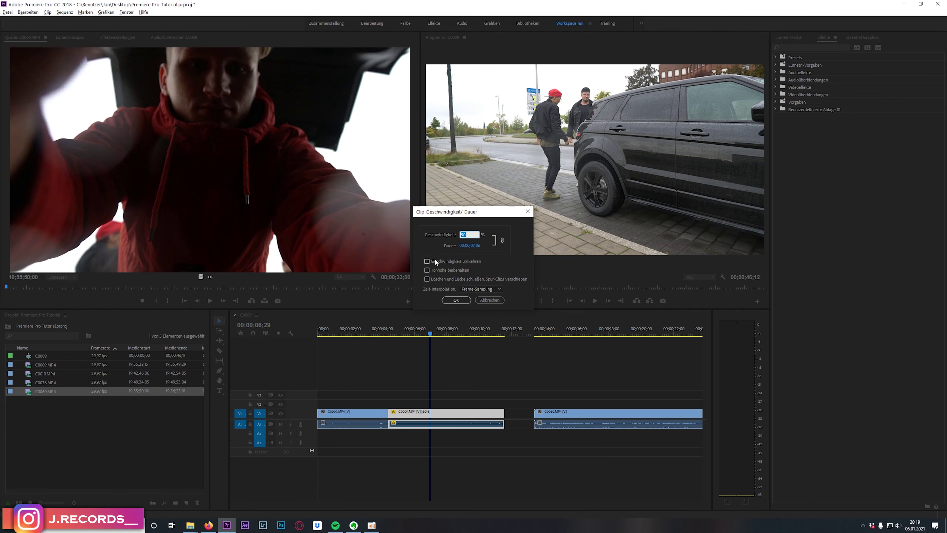
text(100)
click(475, 268)
click(454, 300)
drag(440, 331, 392, 334)
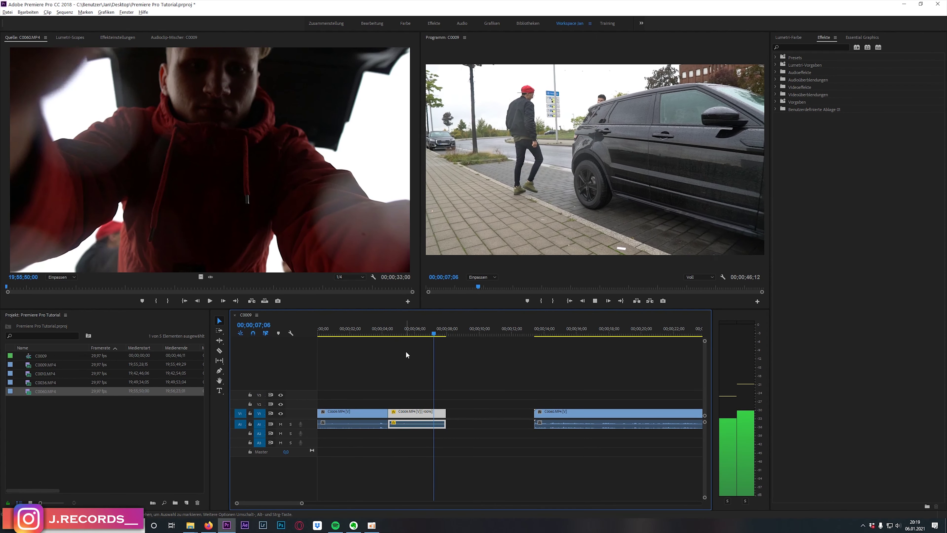
key(space)
key(ctrl+z)
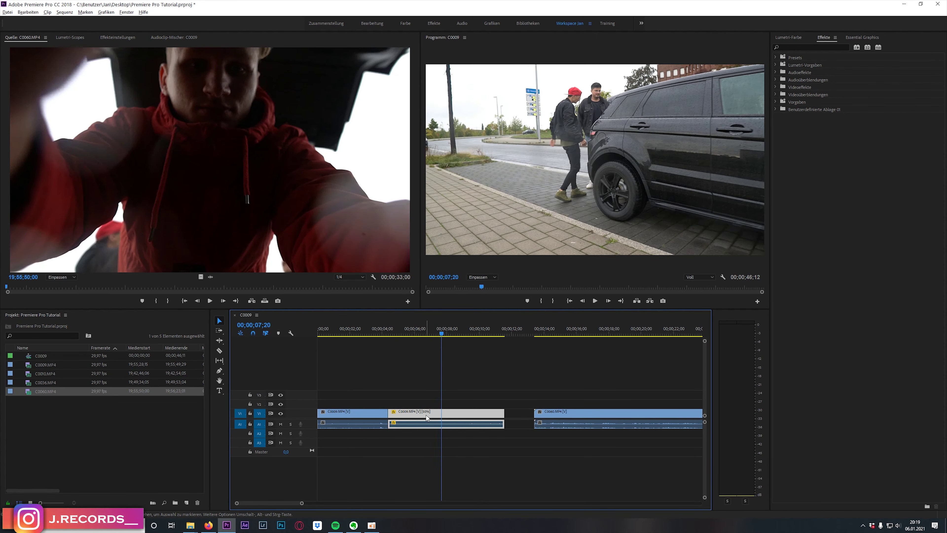
Reset the middle C0009 clip to 100% speed in Geschwindigkeit/Dauer.
right_click(426, 415)
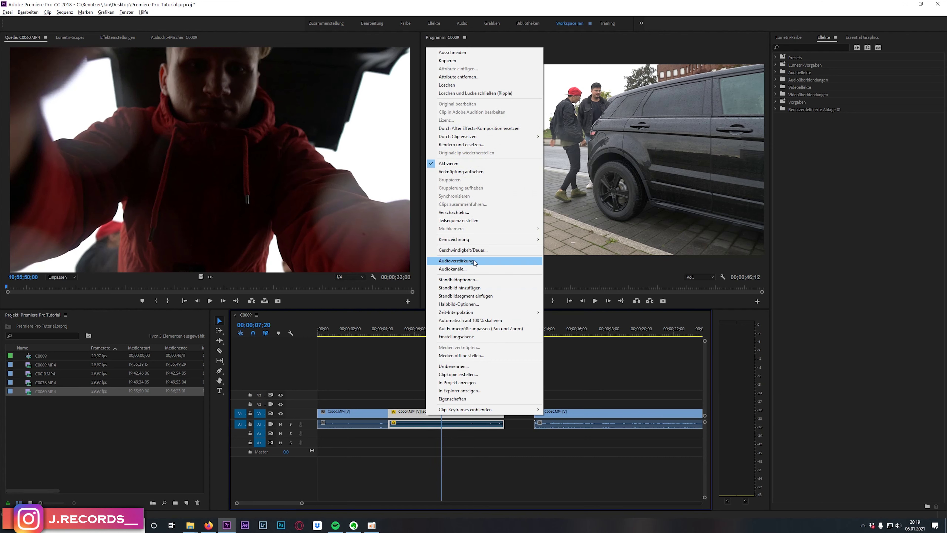
click(475, 250)
text(100)
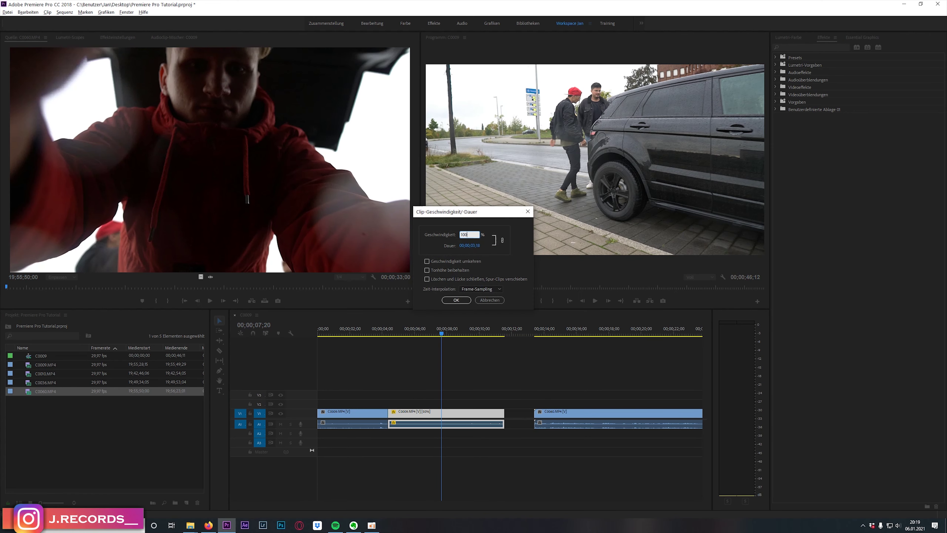
key(Return)
Delete the empty gap after the middle clip, then zoom out and scrub the sequence to check it.
click(478, 414)
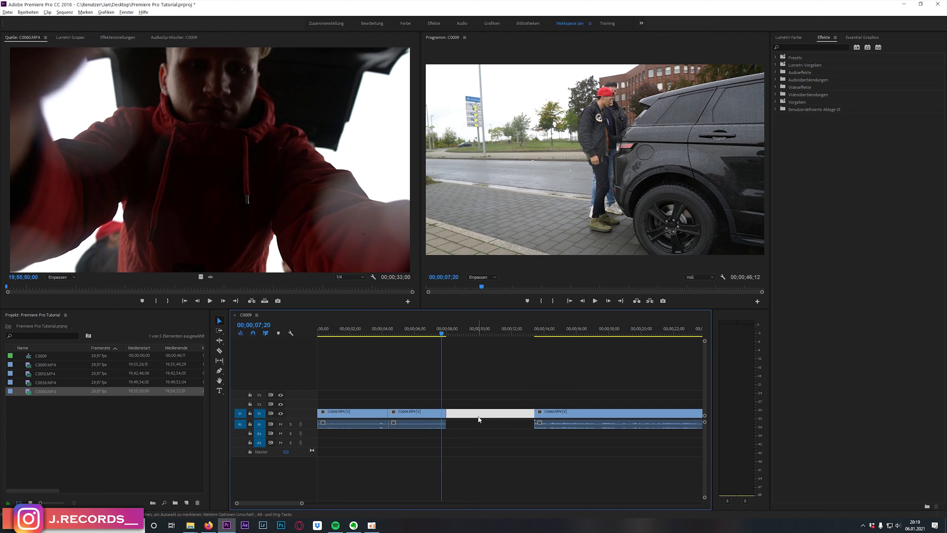
key(Delete)
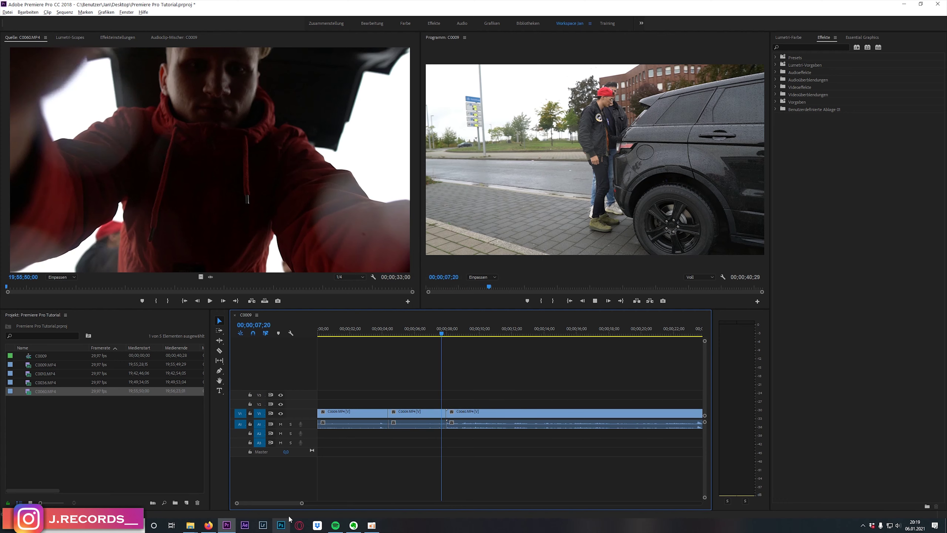
key(space)
key(minus)
key(space)
key(minus)
click(324, 333)
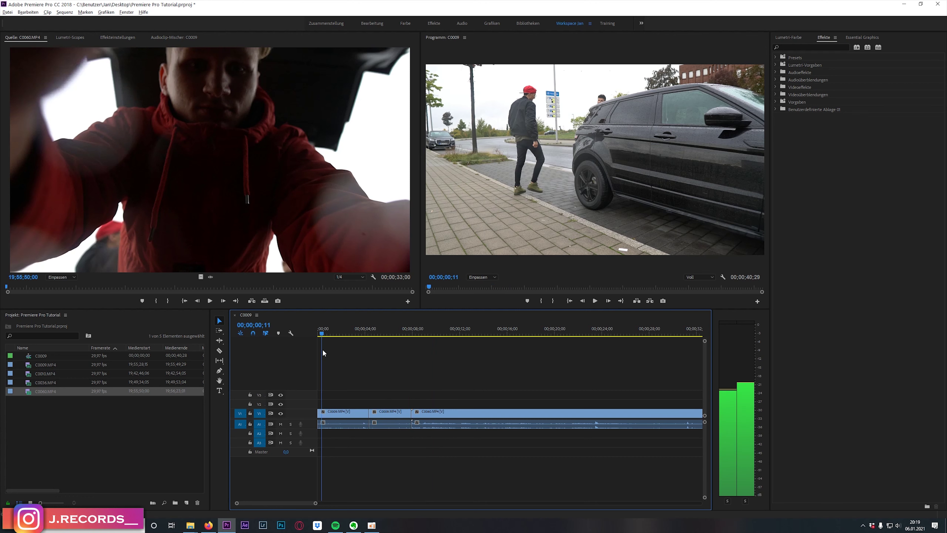
drag(359, 333, 356, 333)
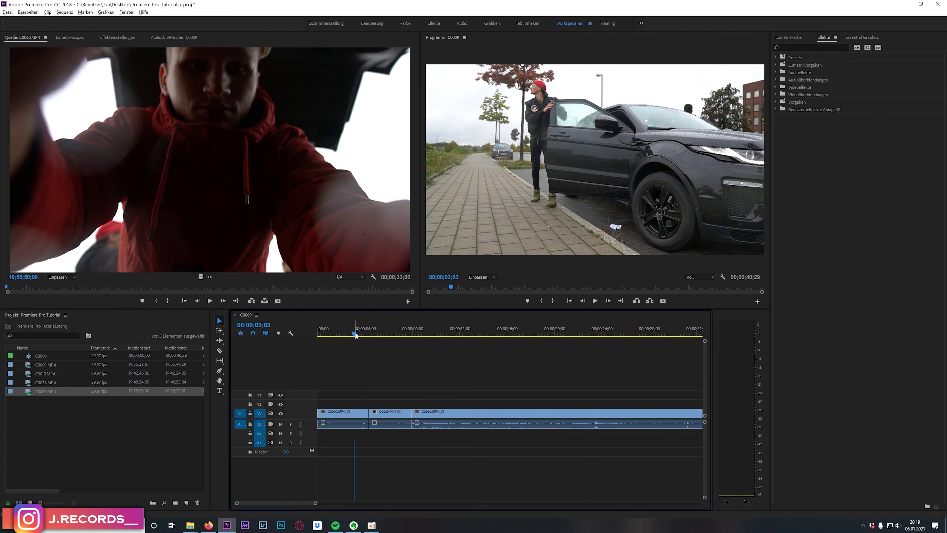
drag(358, 333, 406, 340)
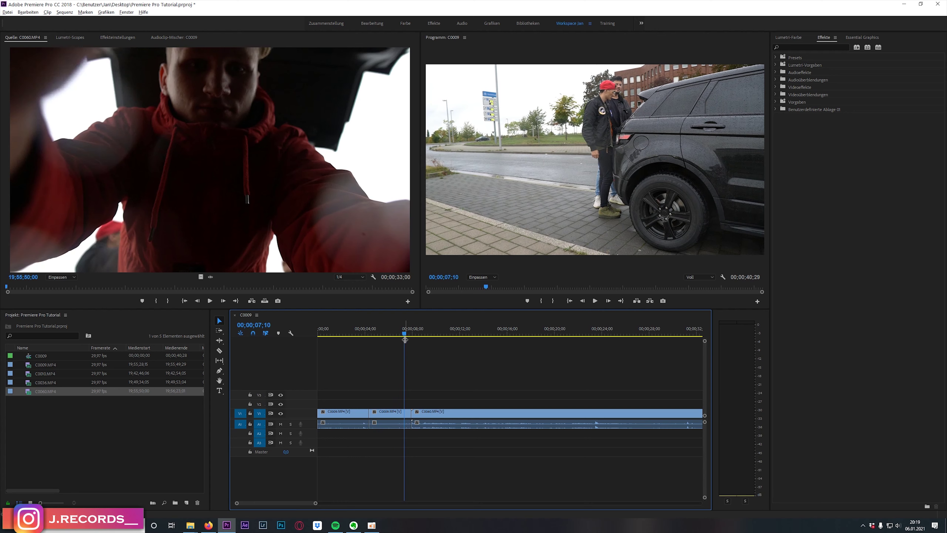
click(406, 332)
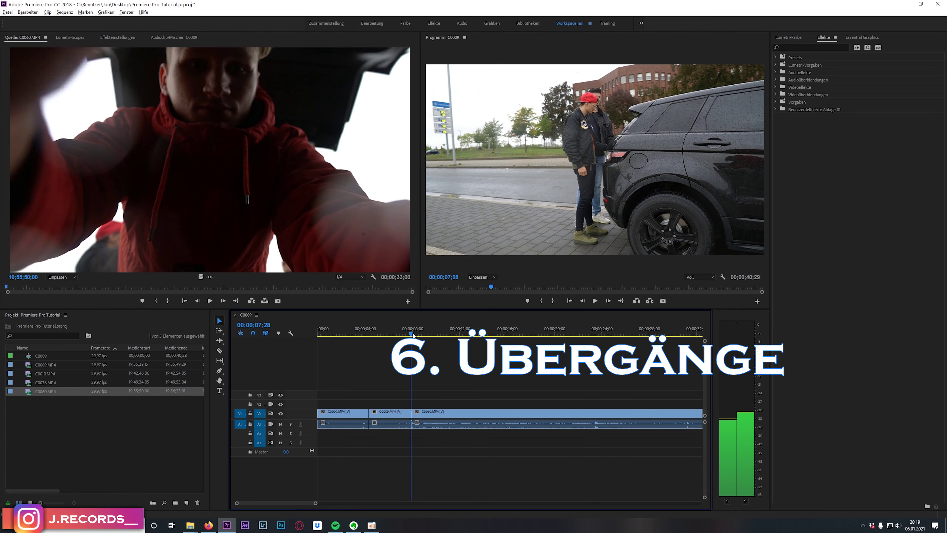
drag(406, 332, 412, 332)
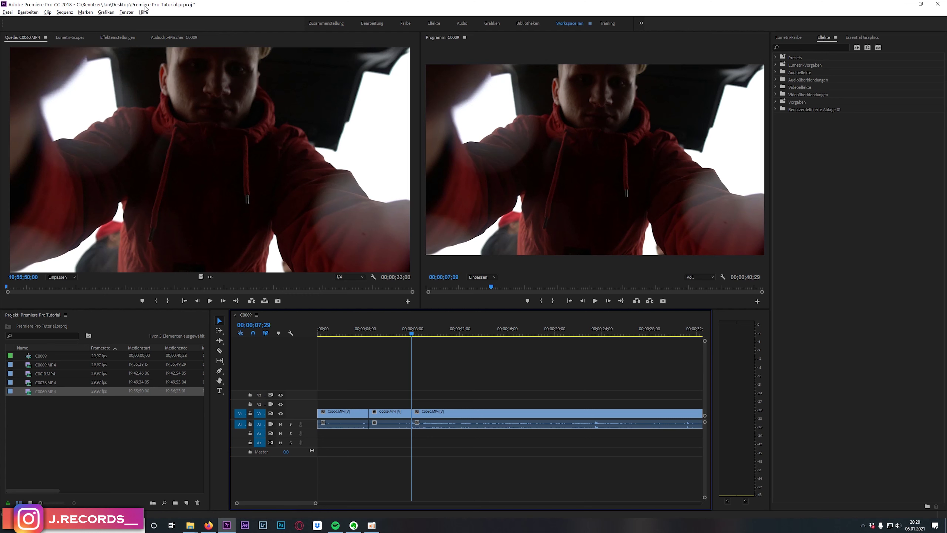
click(127, 11)
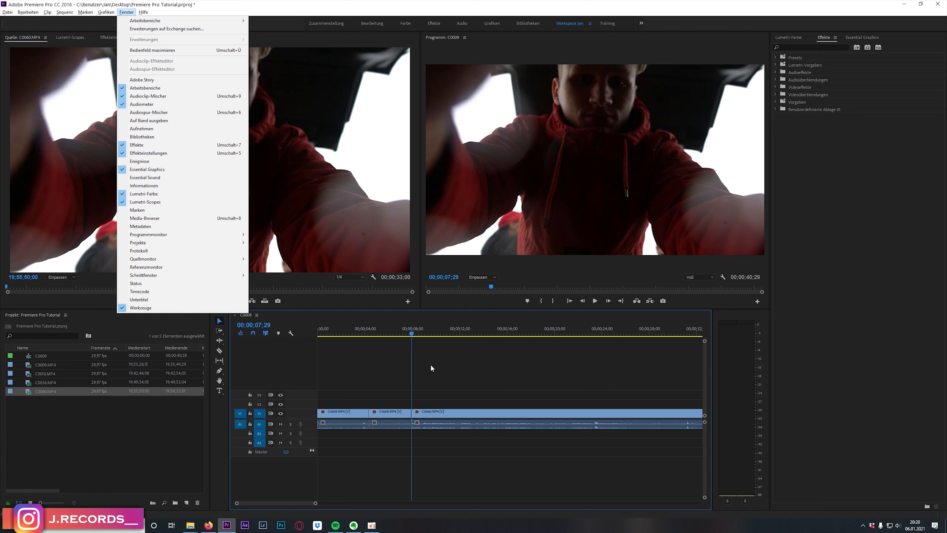
click(557, 382)
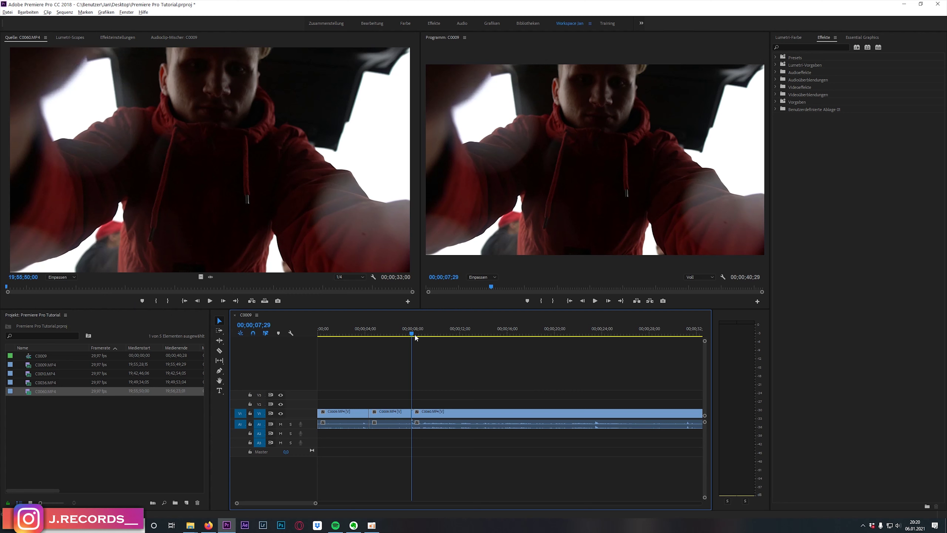
click(801, 48)
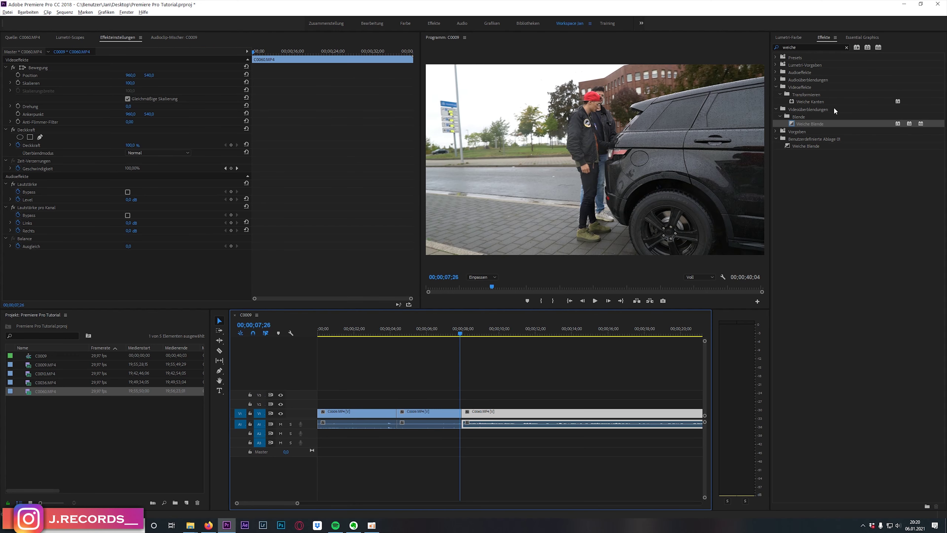
Drop the Weiche Blende dissolve onto the cut before C0060 and preview it.
click(814, 123)
drag(516, 400, 462, 413)
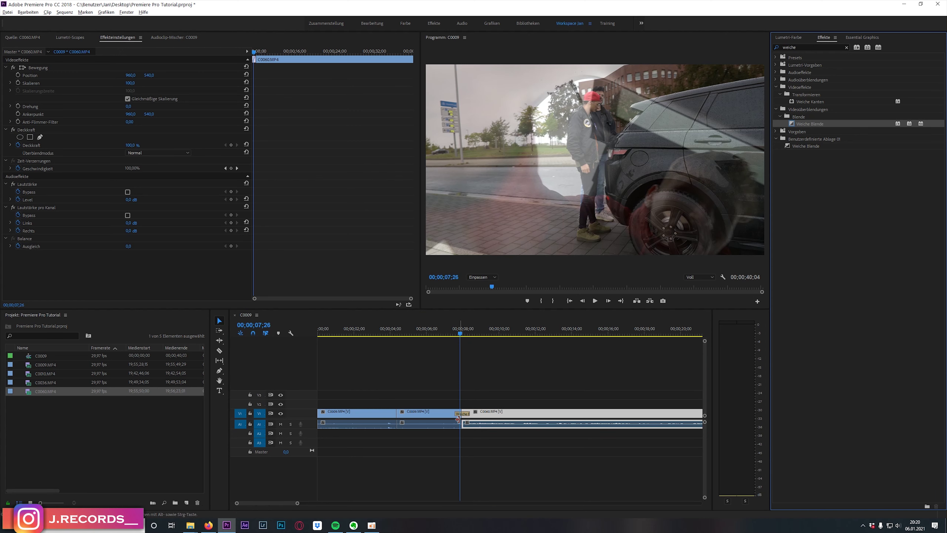
click(448, 333)
key(space)
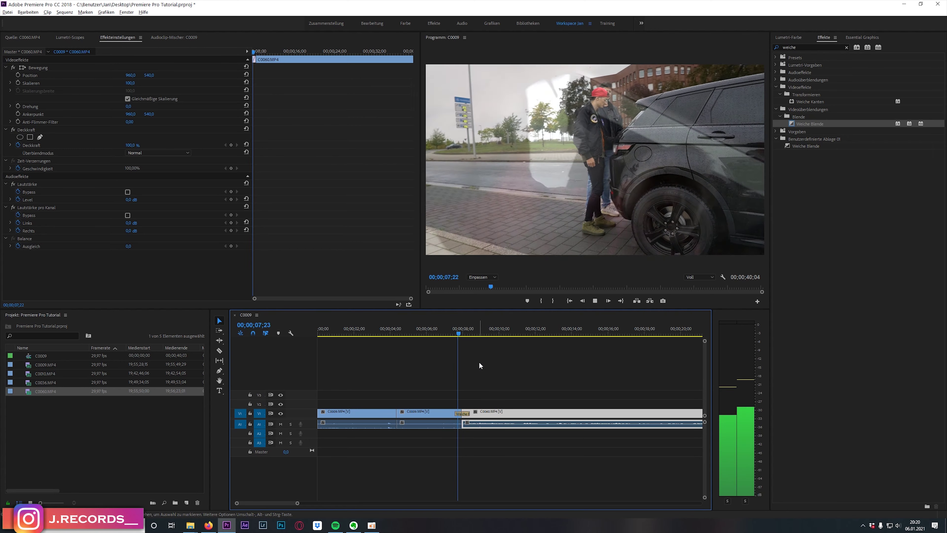
key(space)
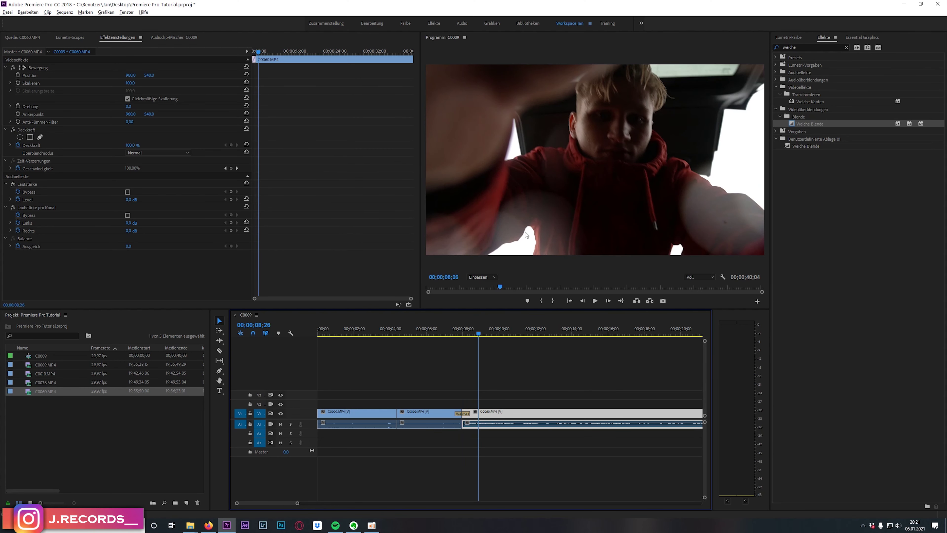
Delete the existing transition and apply the default cross-dissolve to the cut with Ctrl+D.
drag(297, 503, 298, 504)
click(456, 413)
key(Delete)
click(458, 413)
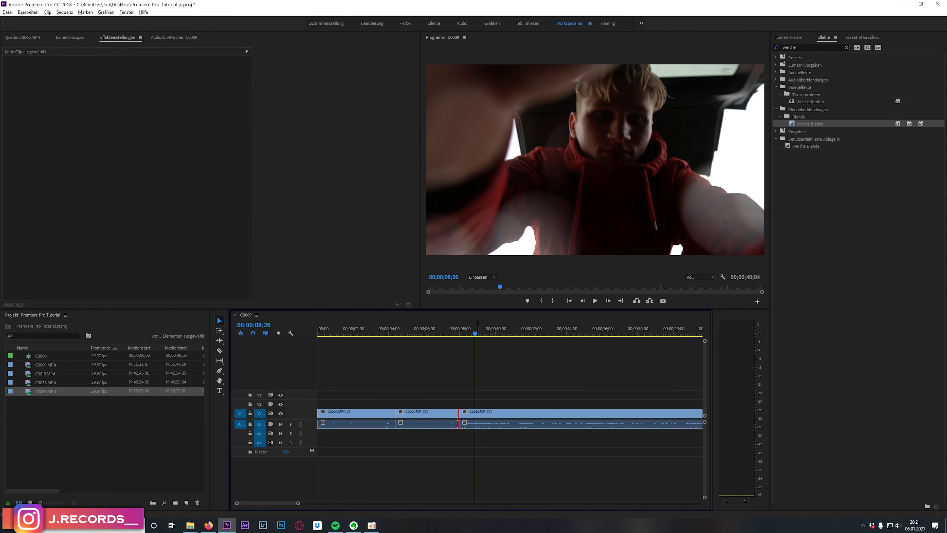
key(ctrl+d)
Preview the new cross-dissolve twice from just before the cut.
click(454, 330)
key(space)
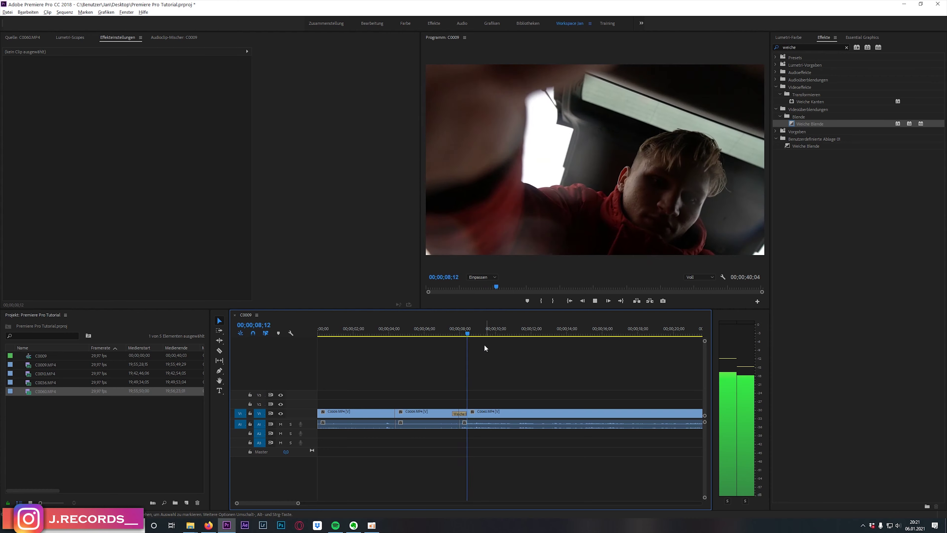
click(469, 332)
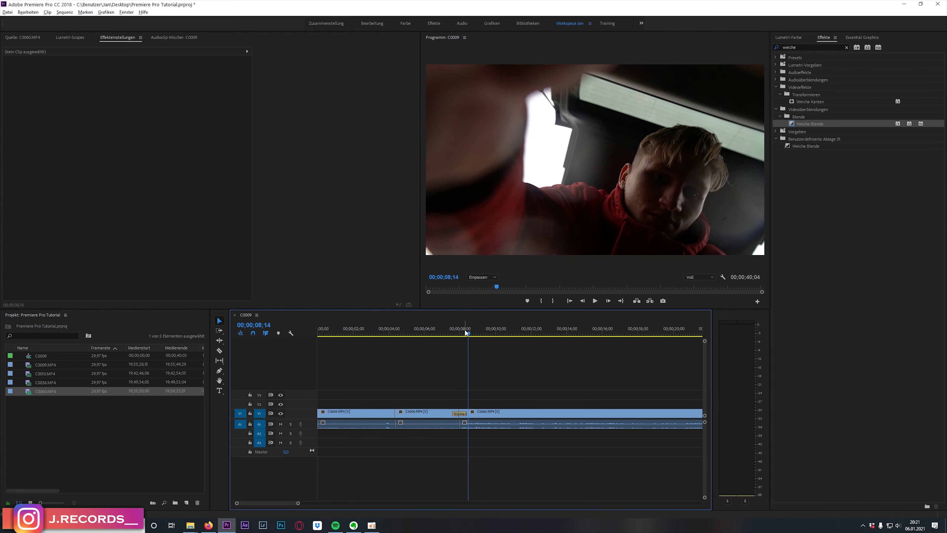
click(453, 331)
key(space)
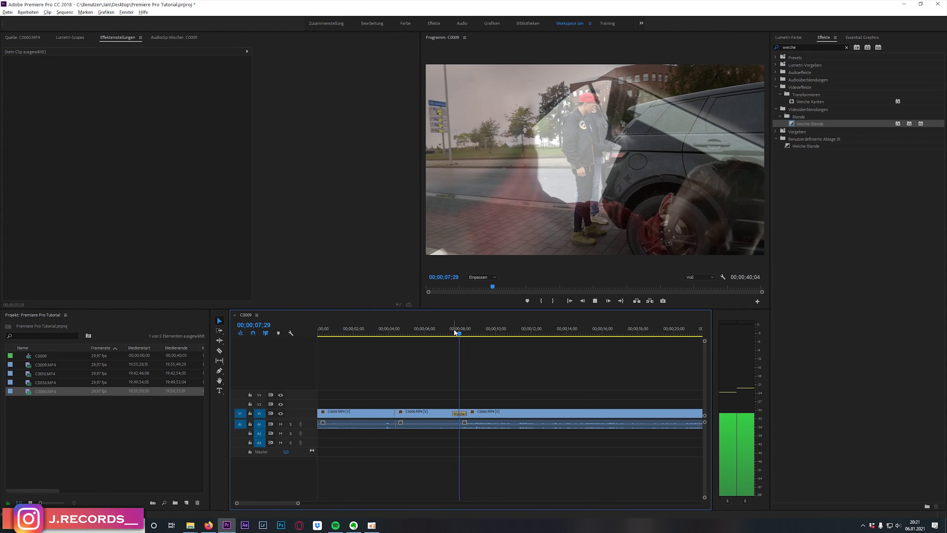
key(space)
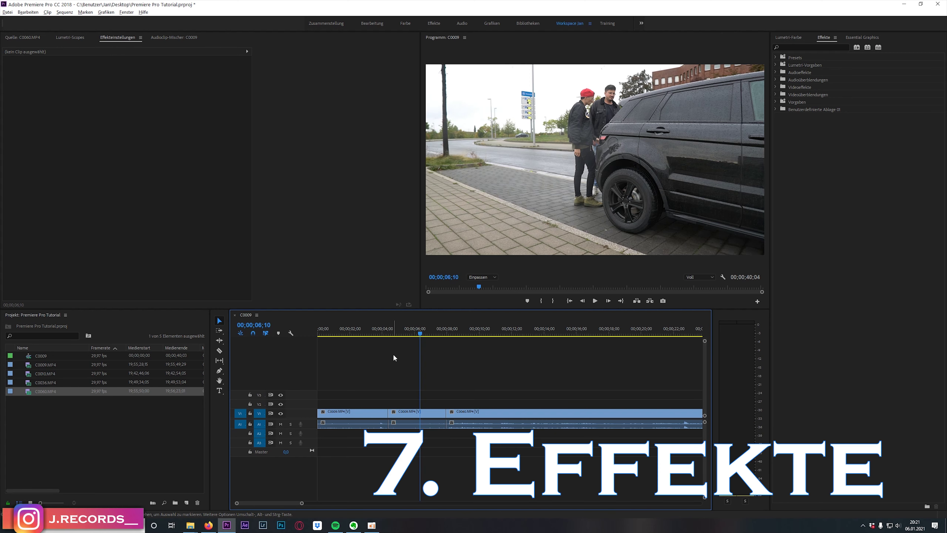
Select the middle C0009 clip so Effect Controls shows its position 960/540, scale 100 and opacity 100%.
click(401, 414)
click(408, 396)
click(418, 330)
click(418, 412)
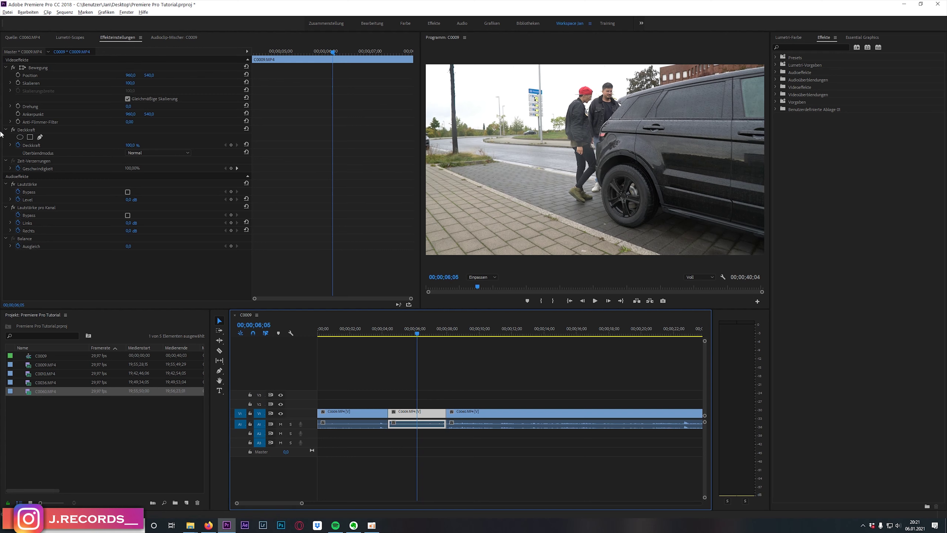
click(802, 45)
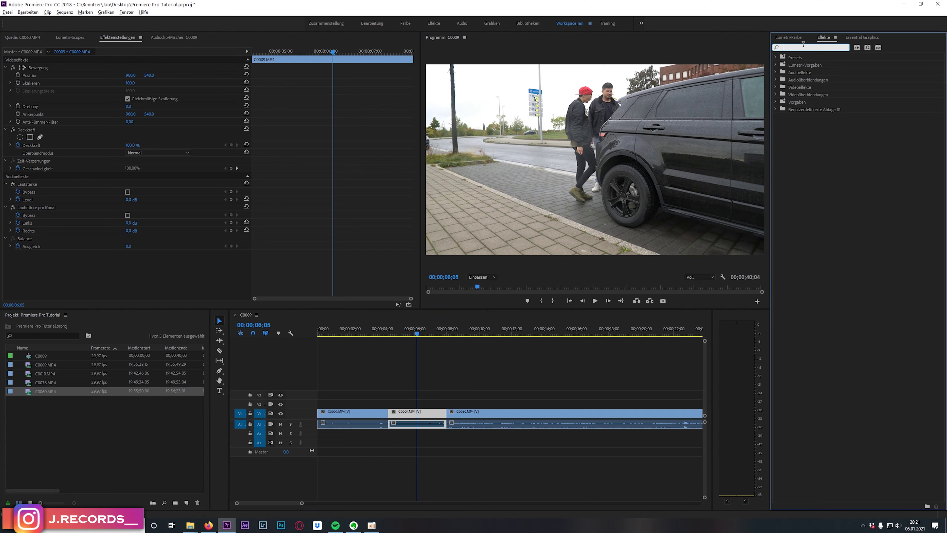
click(434, 412)
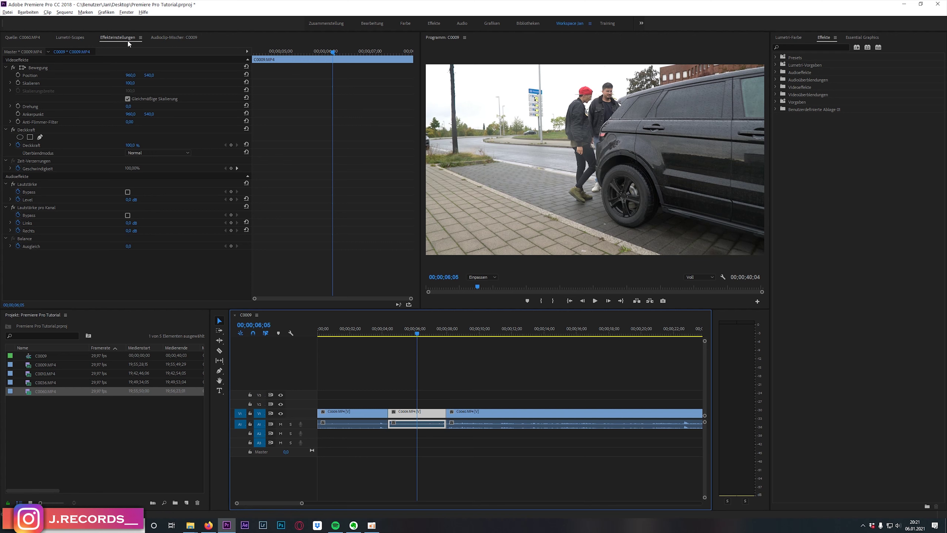
click(115, 43)
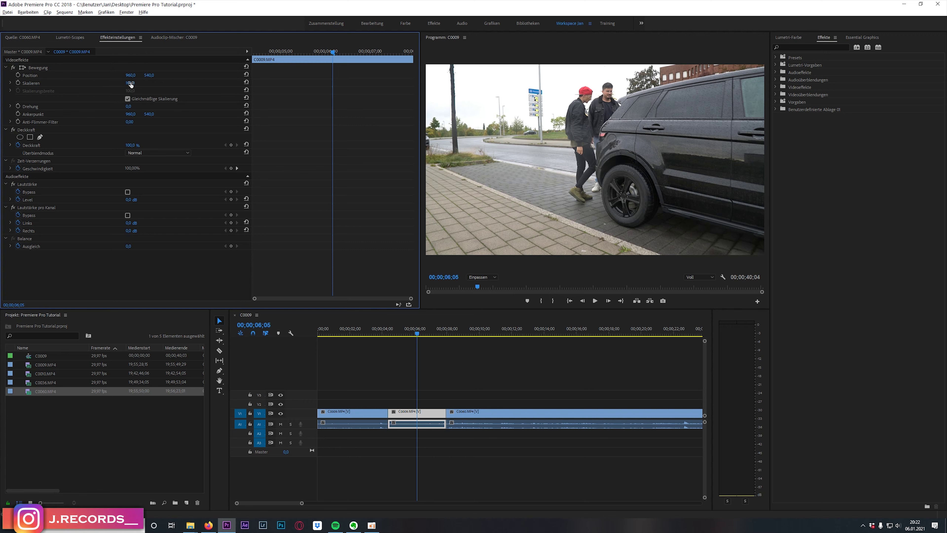
mouse_move(128, 85)
mouse_down()
mouse_move(211, 85)
mouse_move(125, 83)
mouse_up()
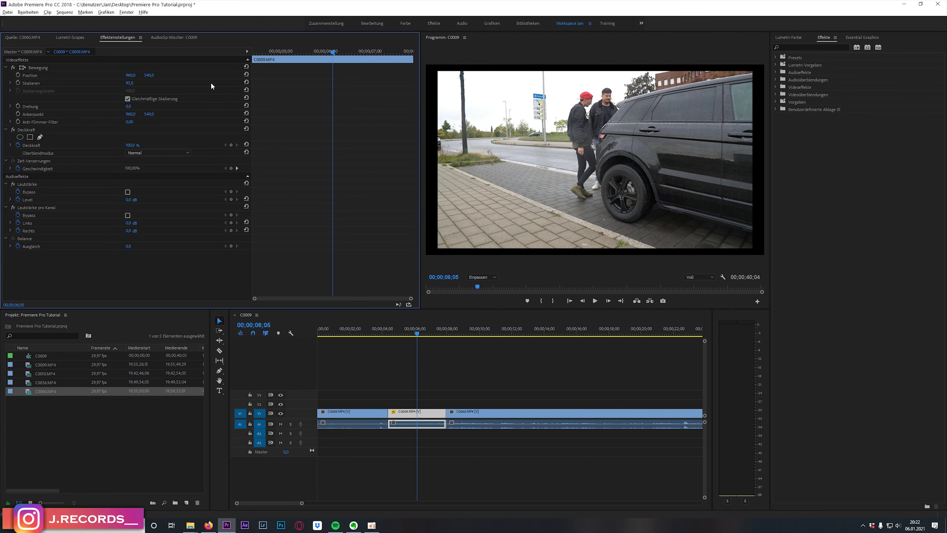
click(246, 82)
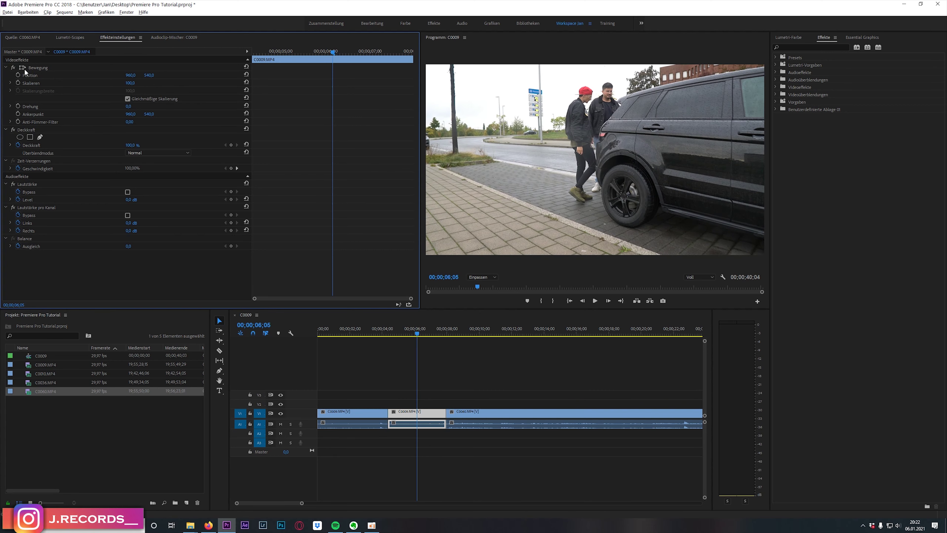
drag(130, 82, 156, 81)
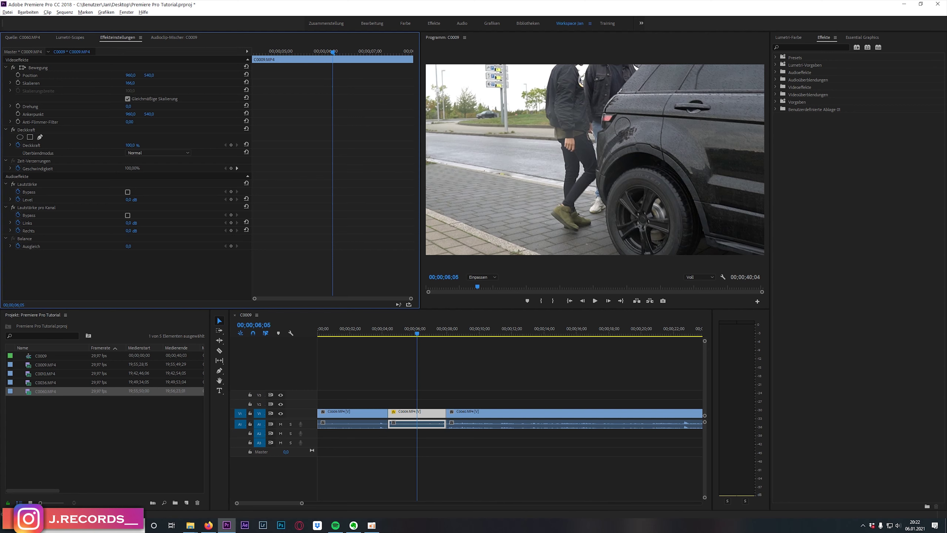
drag(148, 75, 197, 190)
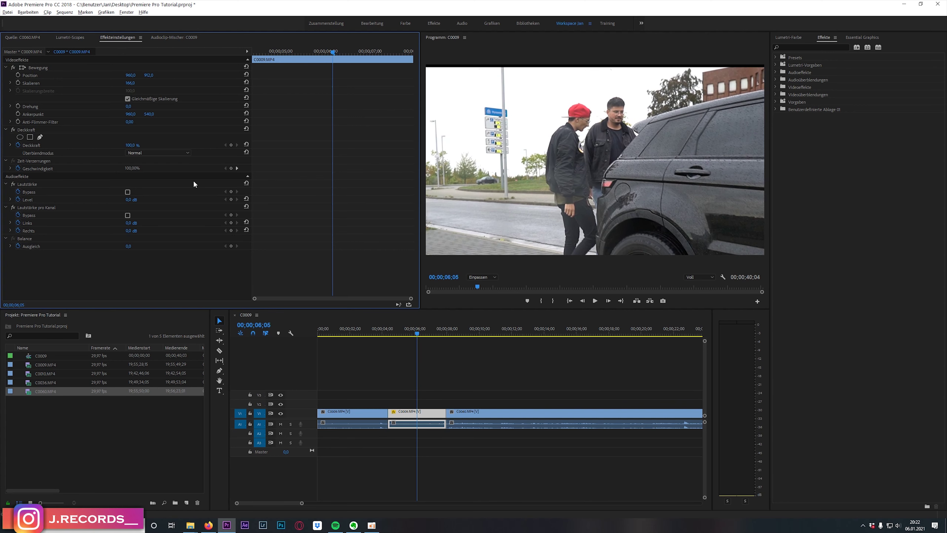
drag(152, 75, 145, 74)
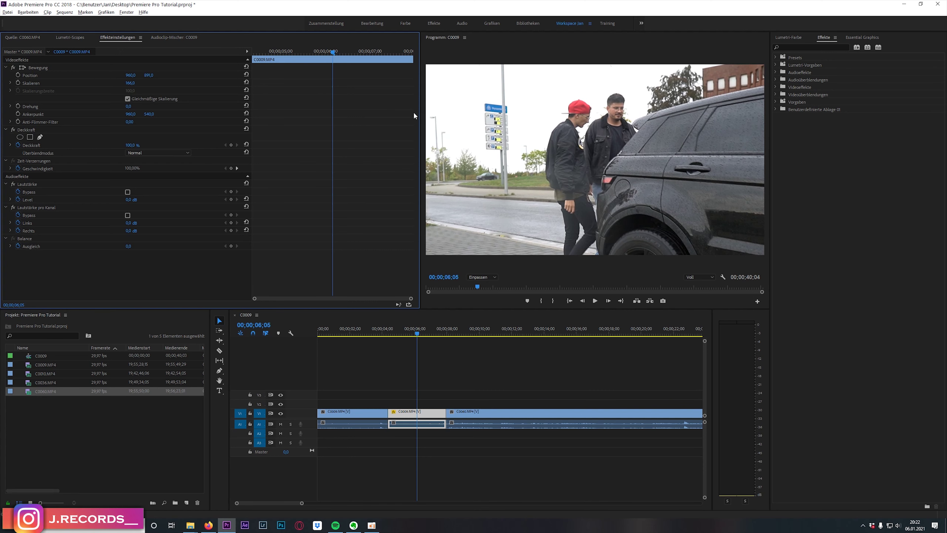
click(245, 75)
click(246, 81)
key(Up)
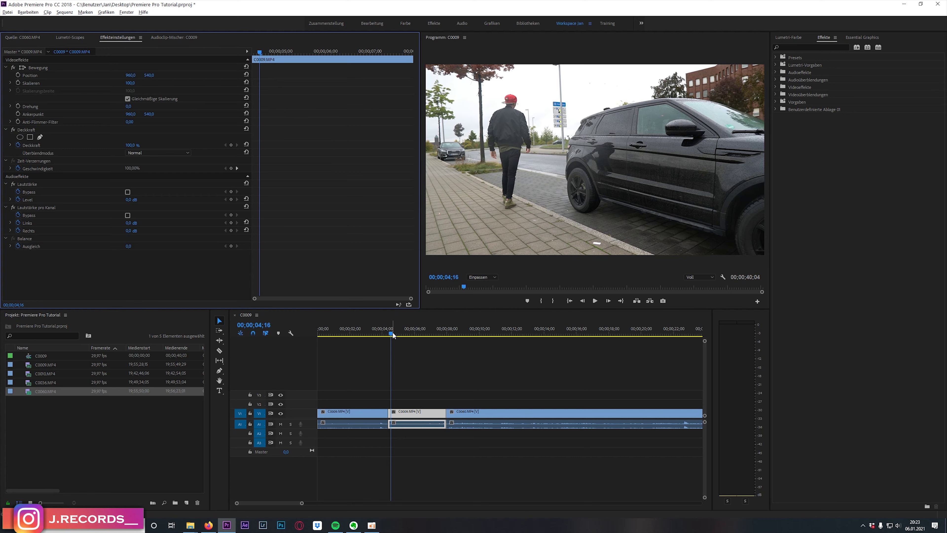
drag(392, 332, 392, 334)
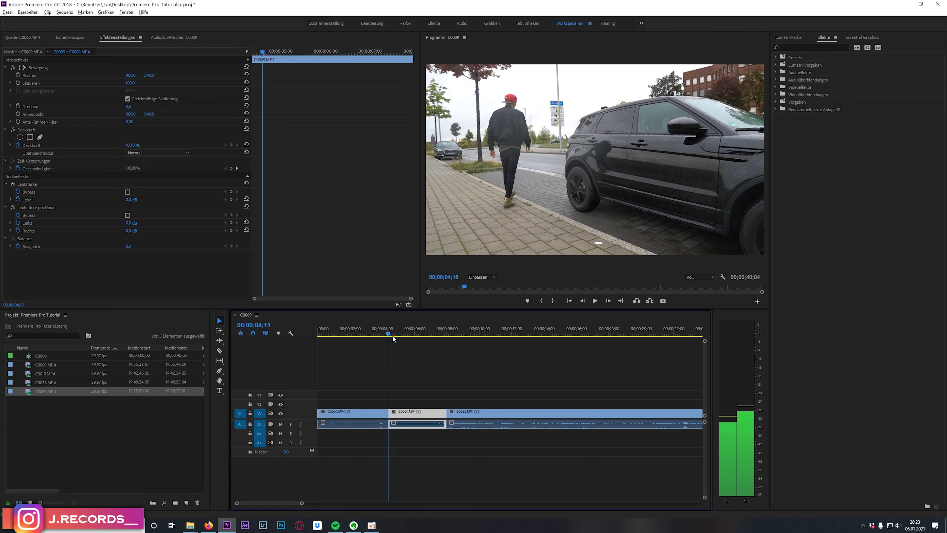
click(18, 83)
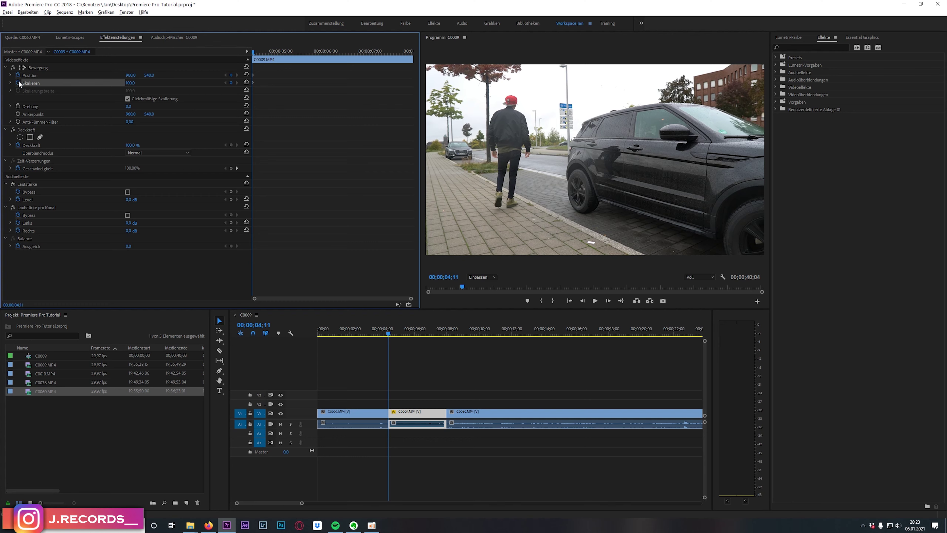
key(space)
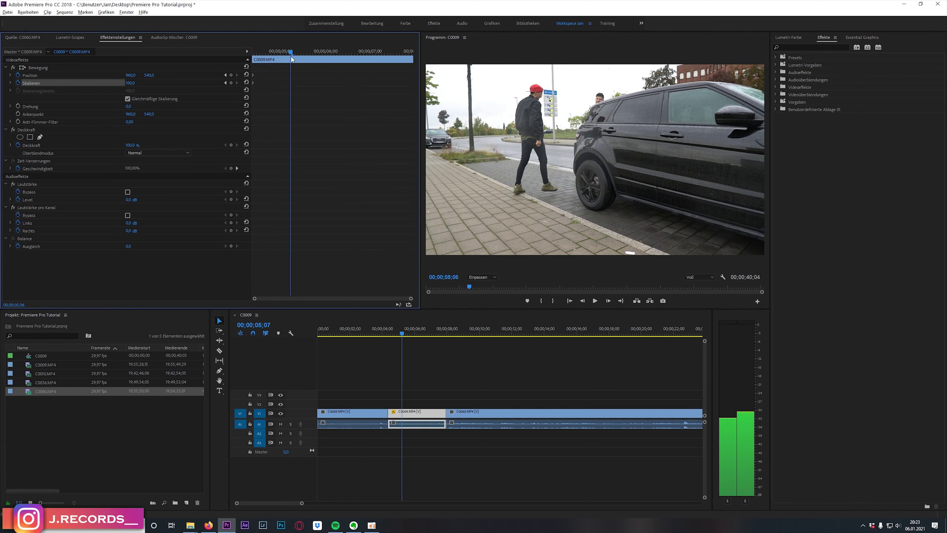
key(space)
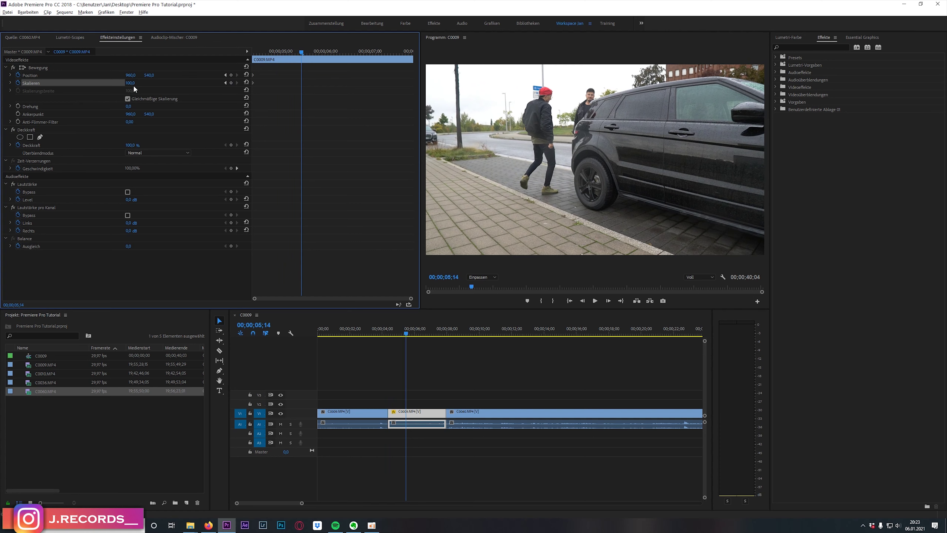
drag(130, 83, 157, 82)
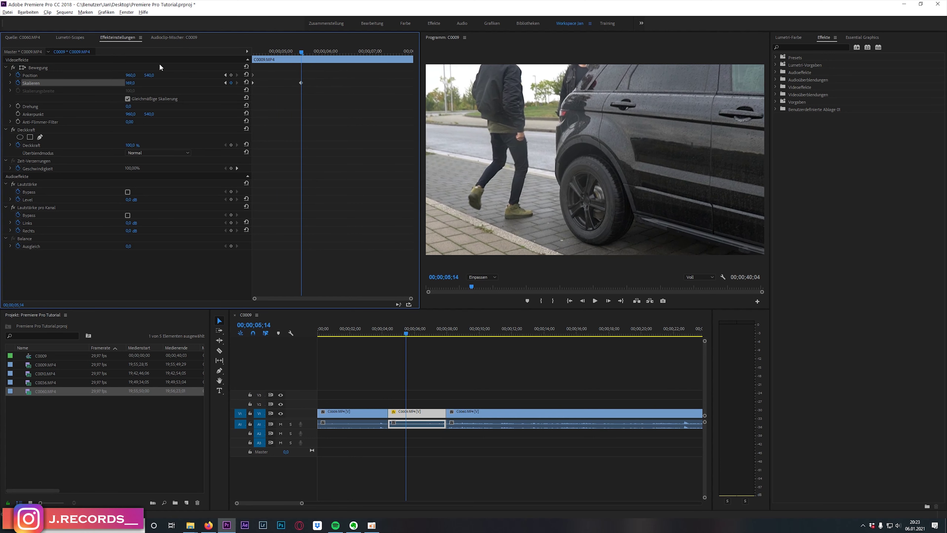
drag(149, 75, 144, 75)
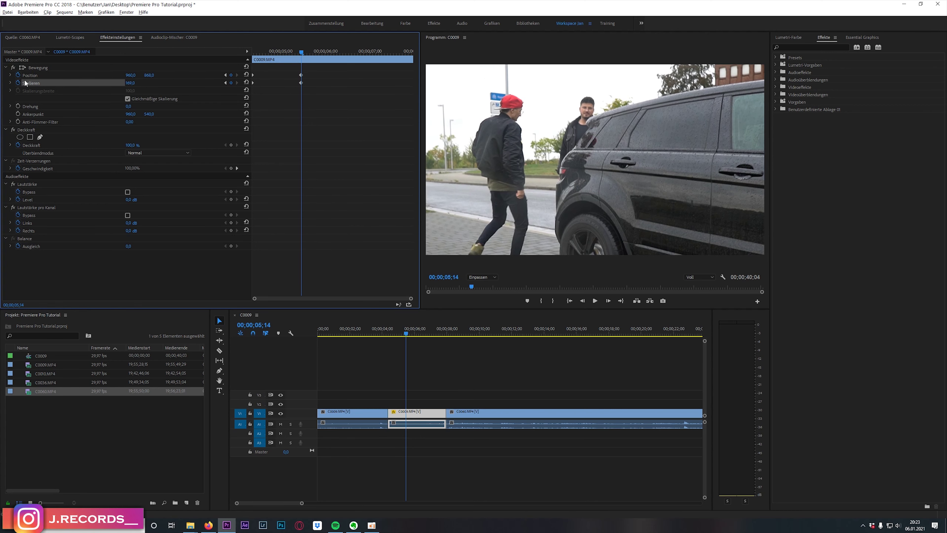
drag(317, 73, 243, 88)
click(303, 56)
drag(304, 57, 254, 59)
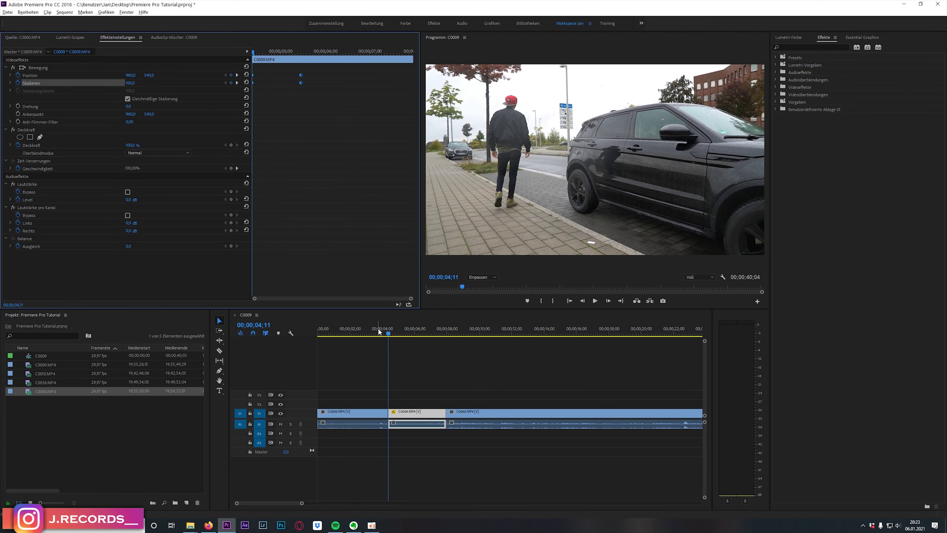
key(space)
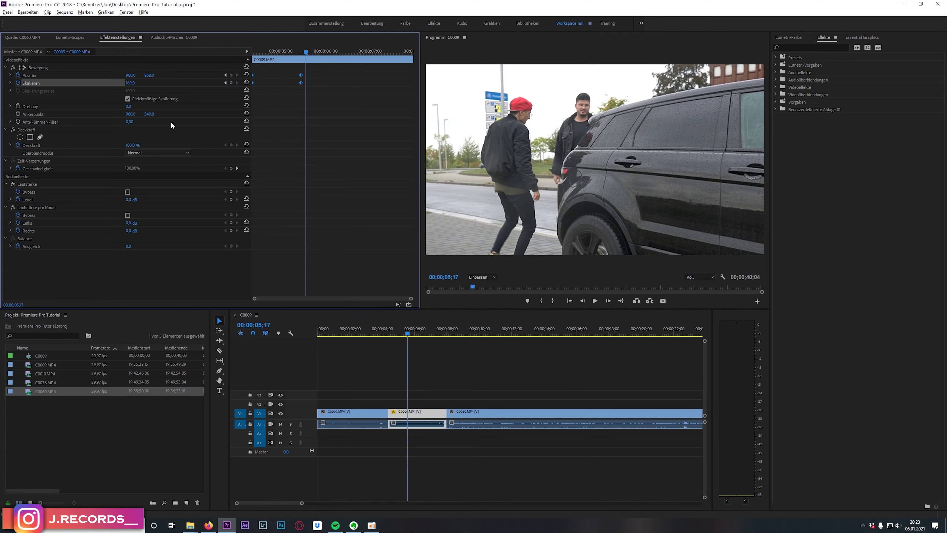
click(246, 83)
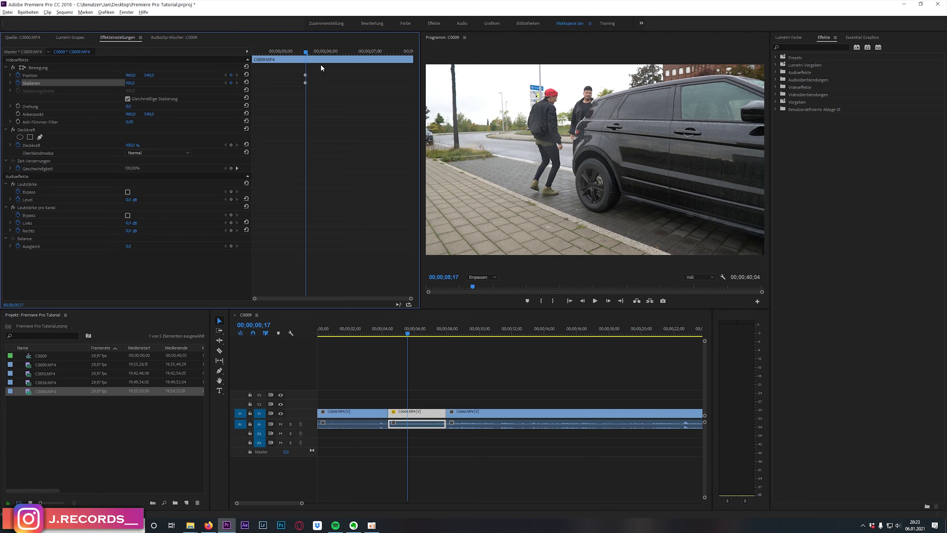
click(17, 75)
click(18, 75)
click(507, 272)
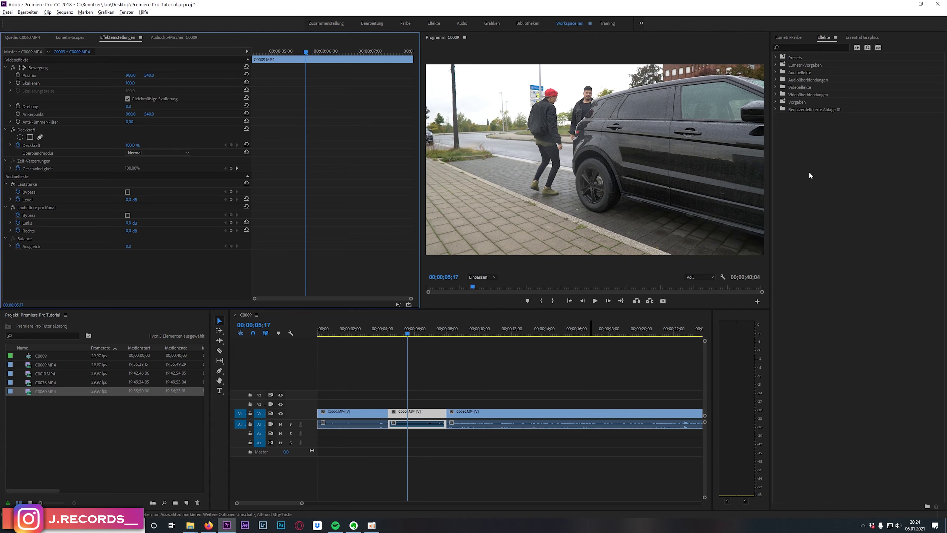
click(806, 47)
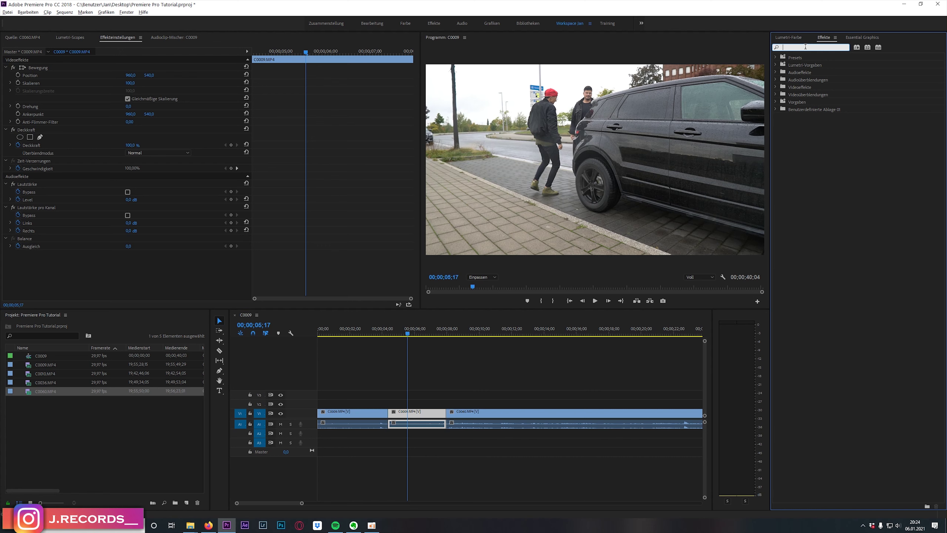
Search 'gauß', apply Gaußscher Weichzeichner to the middle clip, and raise its blurriness to about 46.
text(gauß)
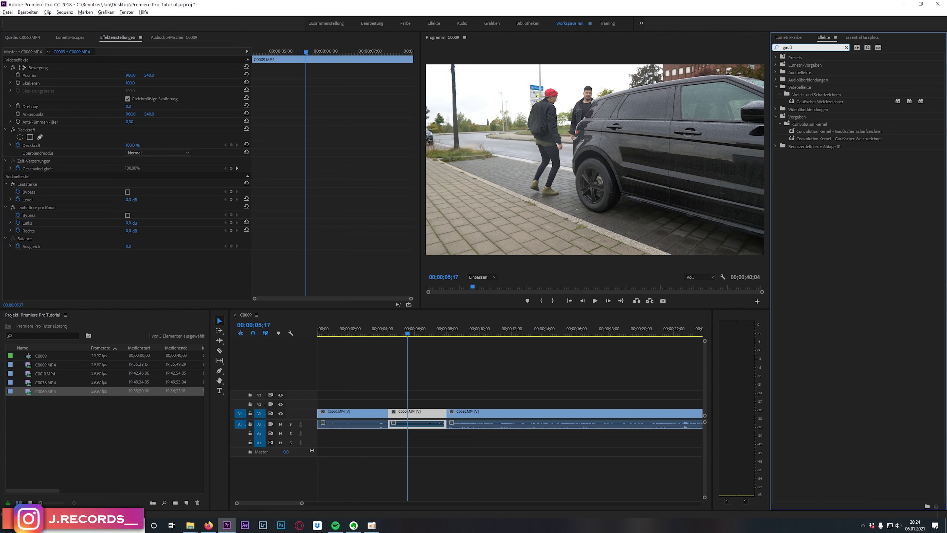
click(807, 104)
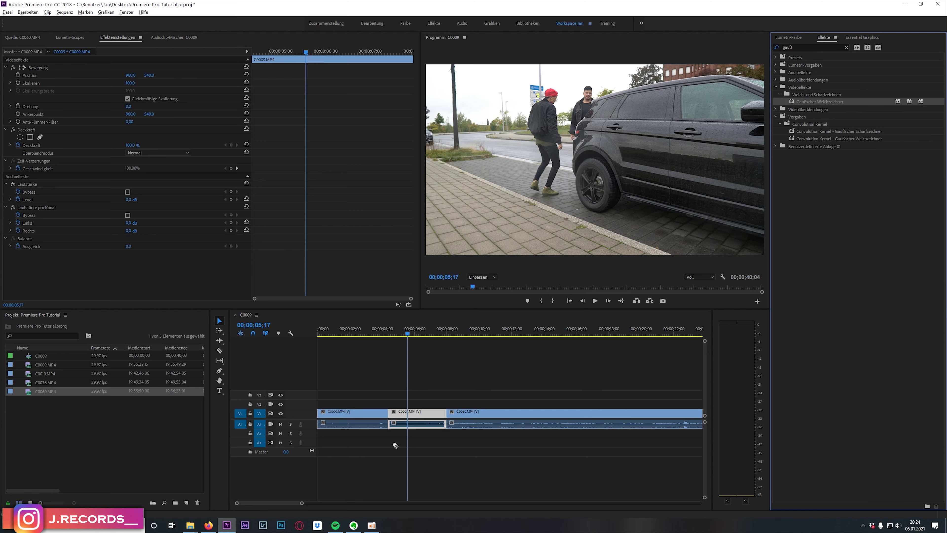
drag(797, 101, 398, 411)
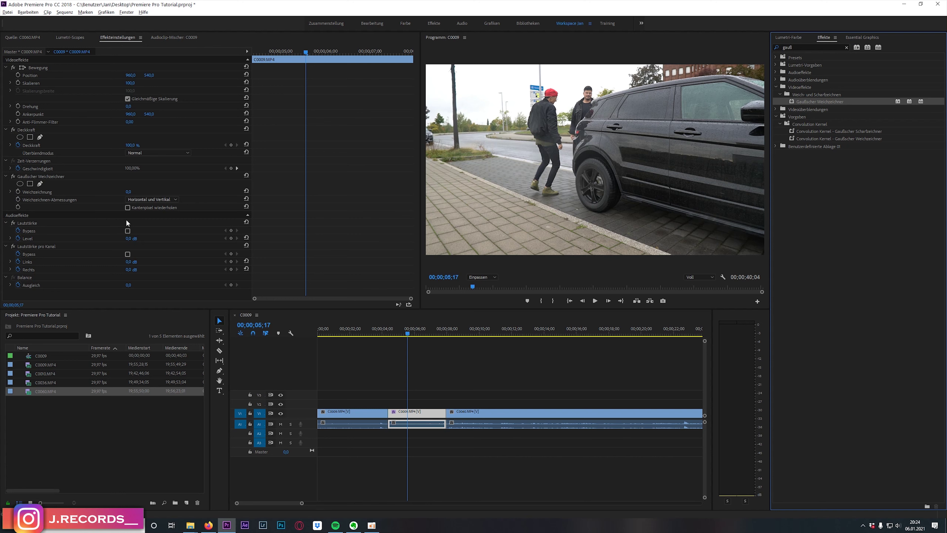
click(47, 176)
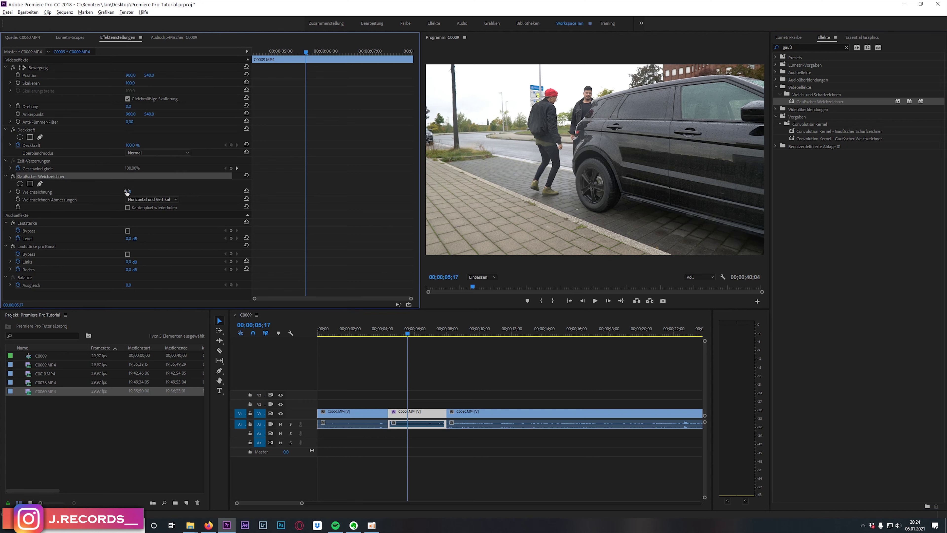
mouse_move(126, 192)
mouse_down()
mouse_move(203, 191)
mouse_move(144, 192)
mouse_up()
mouse_move(312, 53)
mouse_down()
mouse_move(322, 59)
mouse_move(259, 52)
mouse_up()
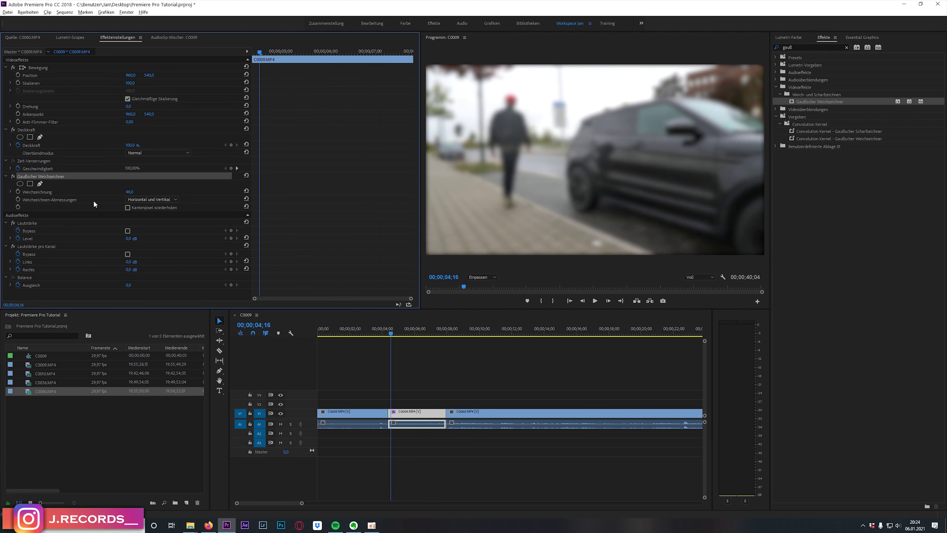
Set a starting Weichzeichnung keyframe of about 77 at 04;12.
drag(259, 52, 255, 52)
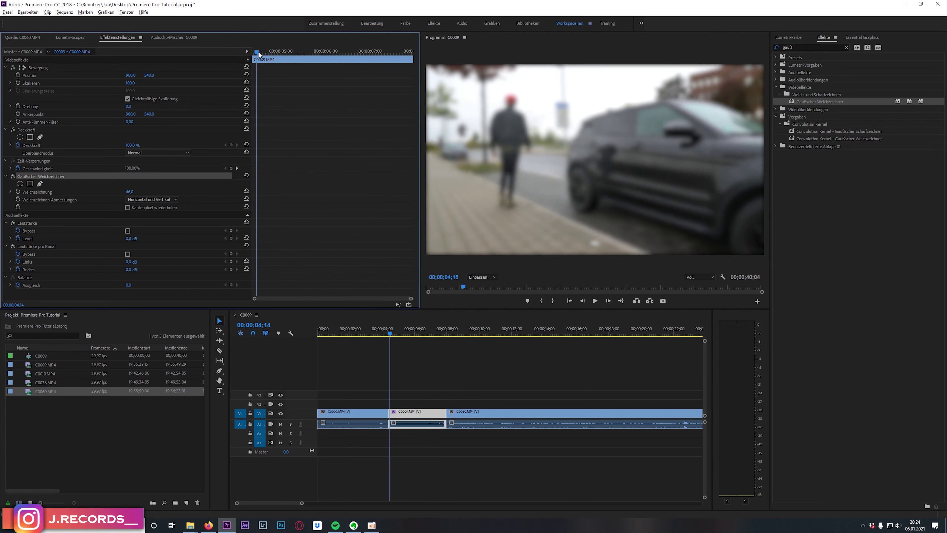
mouse_move(129, 191)
mouse_down()
mouse_move(142, 191)
mouse_move(131, 192)
mouse_up()
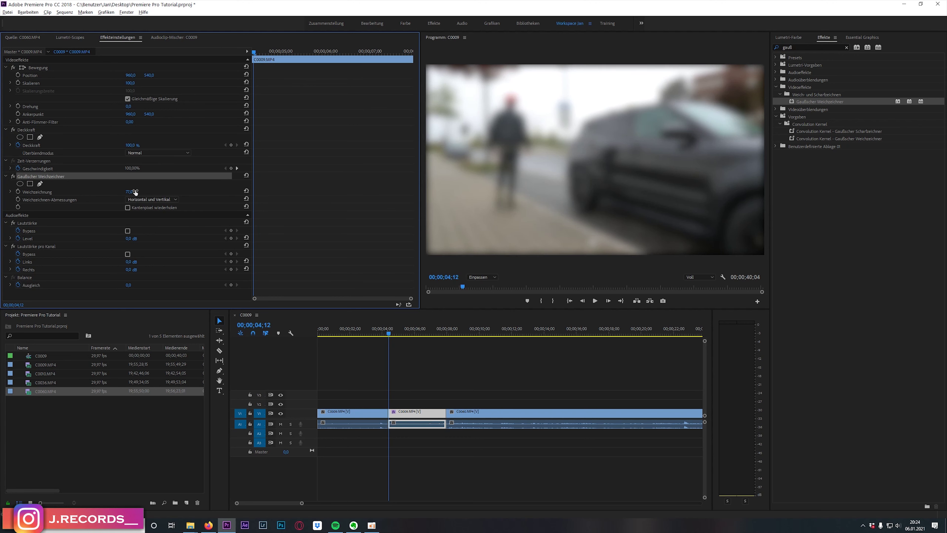
click(18, 191)
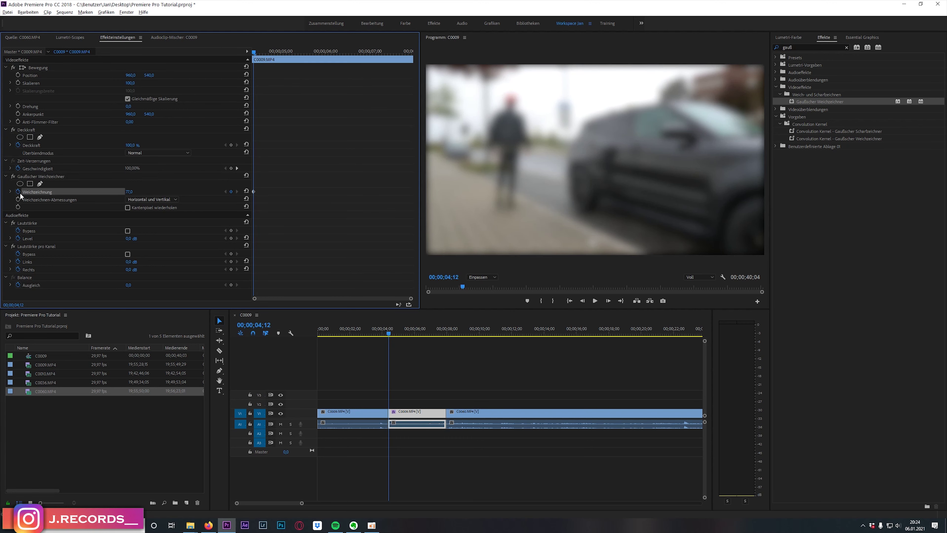
Add an ending keyframe with Weichzeichnung 0 at 05;20.
click(251, 192)
drag(255, 54, 310, 59)
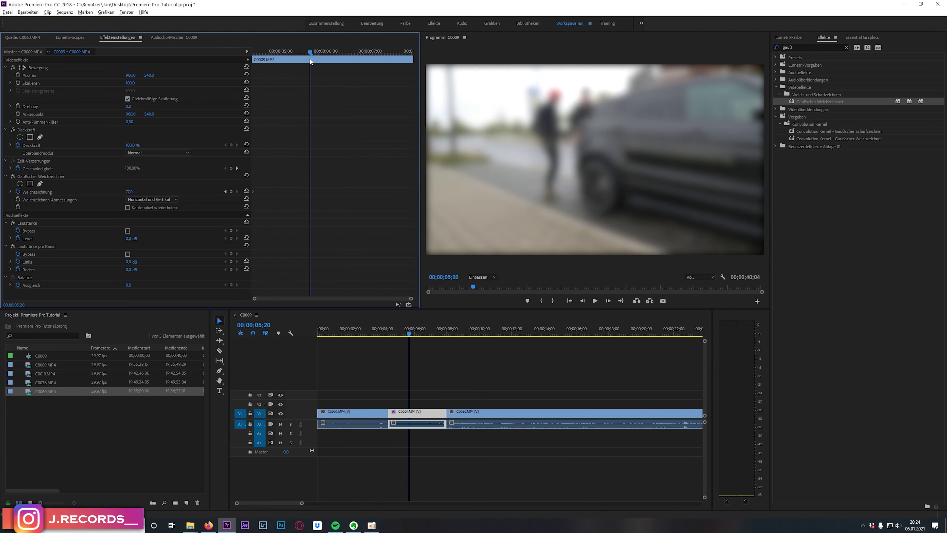
click(129, 191)
text(0)
key(Return)
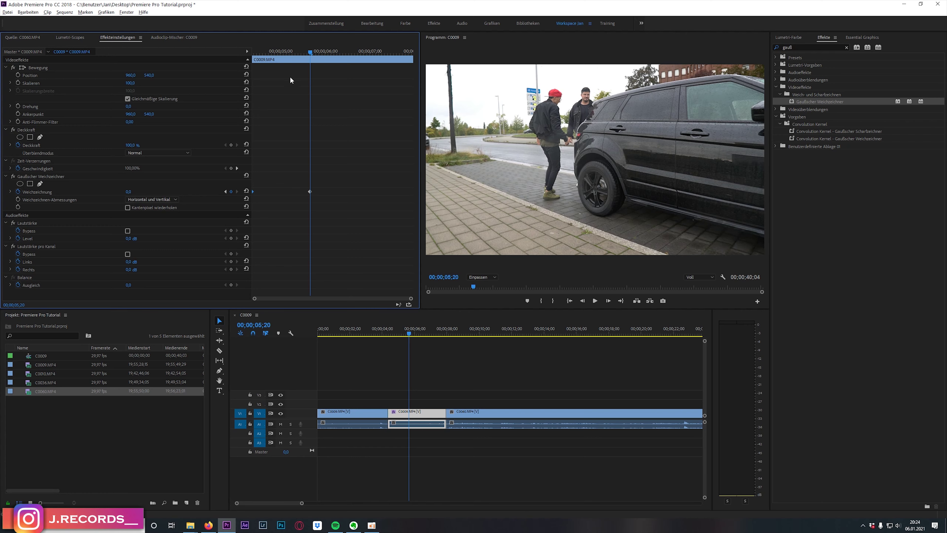
Play back the blur easing into sharp focus.
drag(311, 51, 253, 51)
key(space)
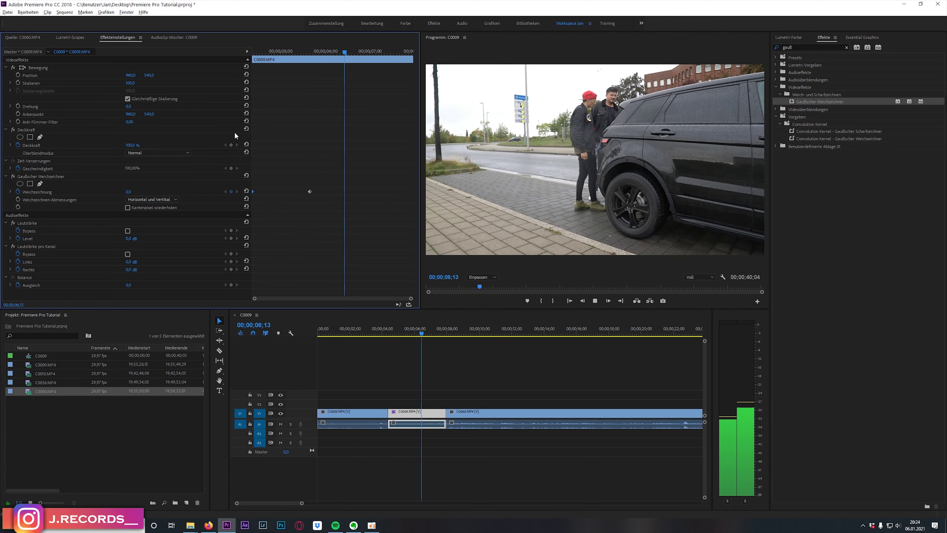
key(space)
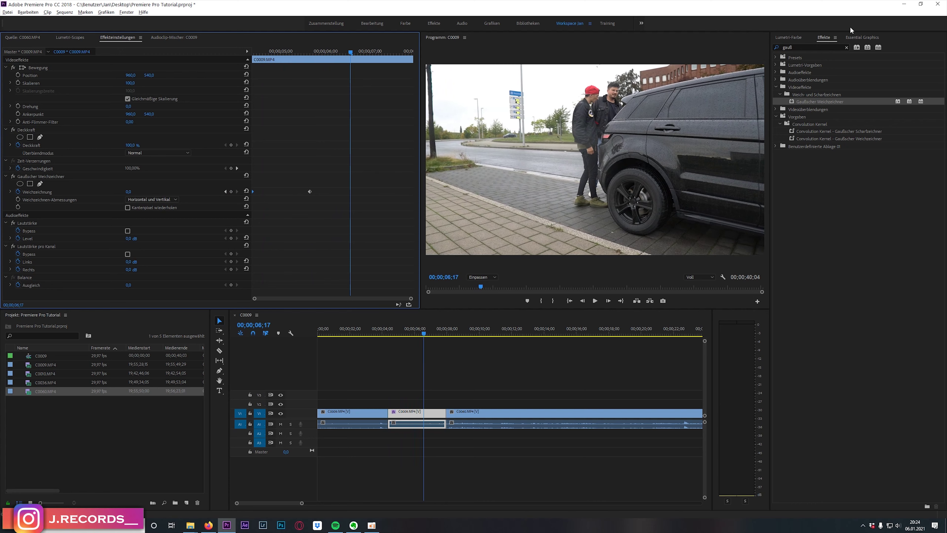
click(807, 46)
Search 'spiege' and drop Horizontal spiegeln onto the middle C0009 clip.
key(BackSpace)
key(BackSpace)
key(BackSpace)
text(spiege)
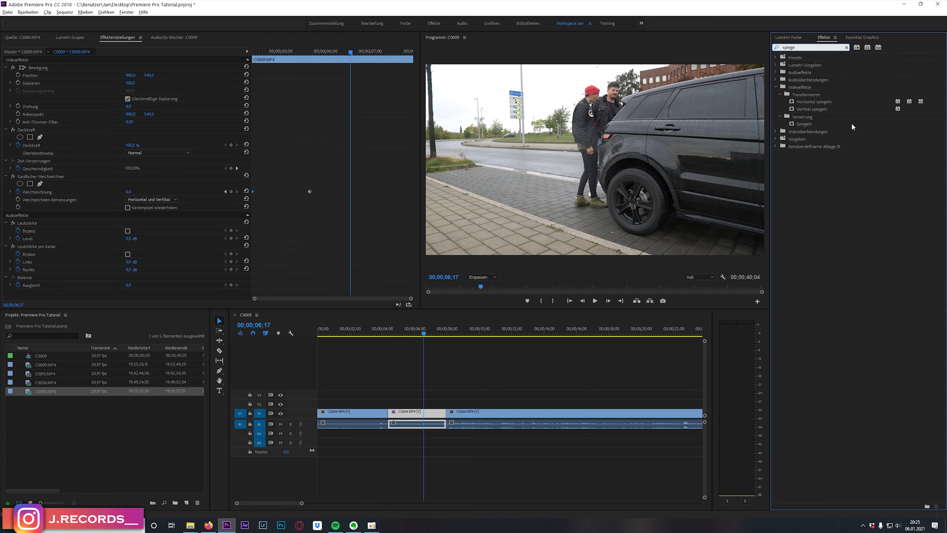
drag(813, 102, 417, 412)
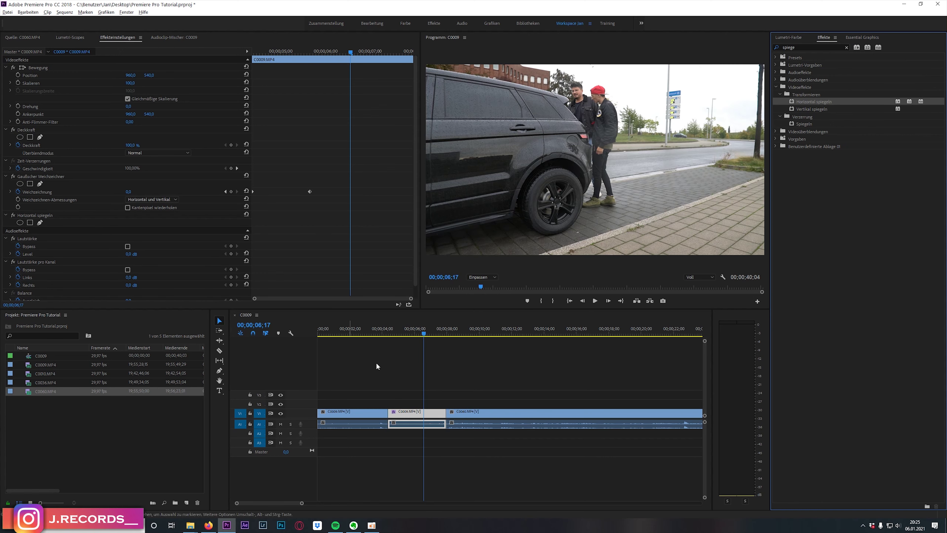
scroll(168, 227, down, 1)
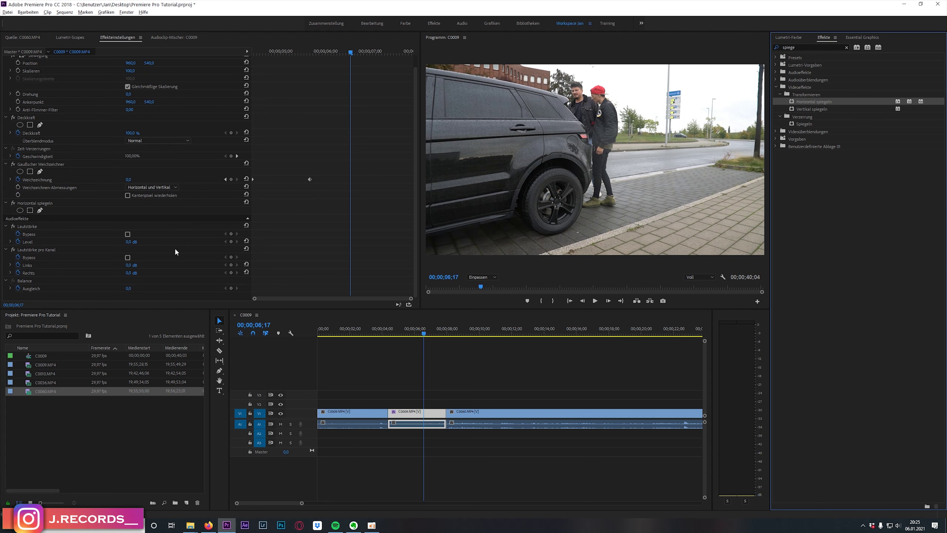
click(361, 385)
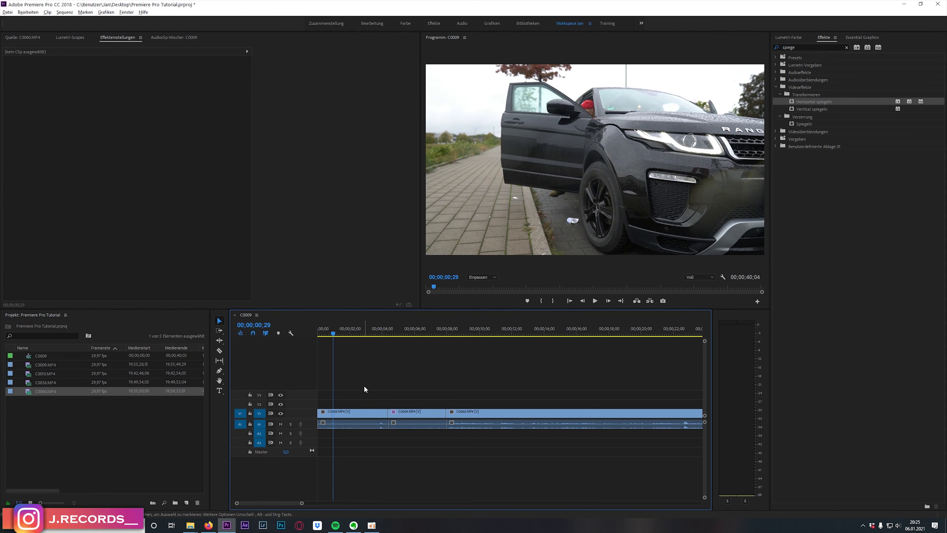
Shift all clips right to leave room at the start and return the playhead to 00;00.
drag(364, 385, 500, 435)
drag(397, 418, 444, 418)
click(421, 384)
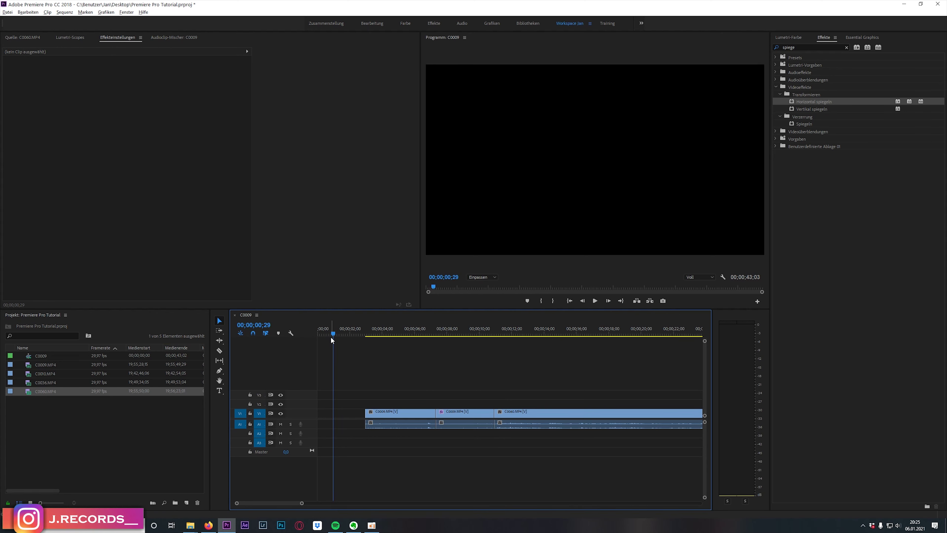
mouse_move(335, 333)
mouse_down()
mouse_move(350, 341)
mouse_move(318, 341)
mouse_up()
drag(511, 388, 386, 416)
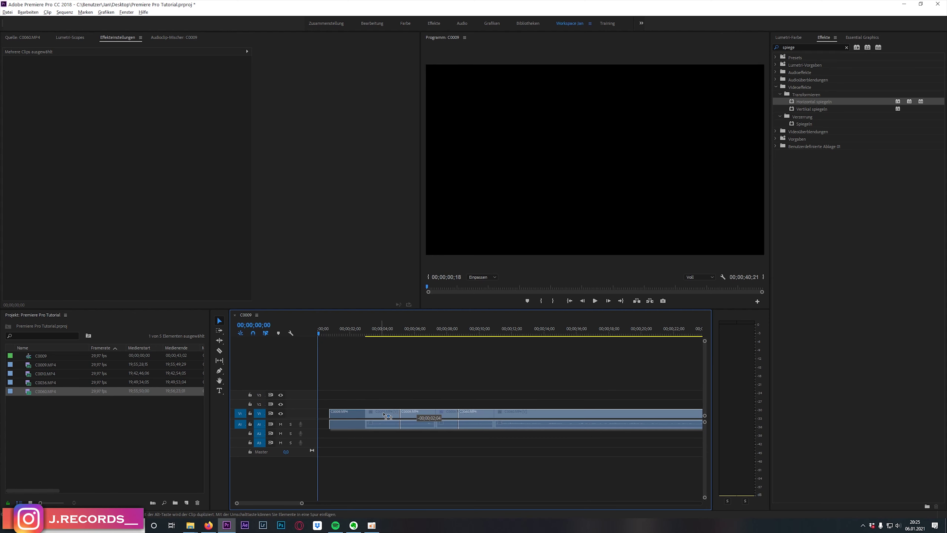
Draw a text box across the Program monitor and type 'Zwei coole Jungs unterwegs'.
click(220, 390)
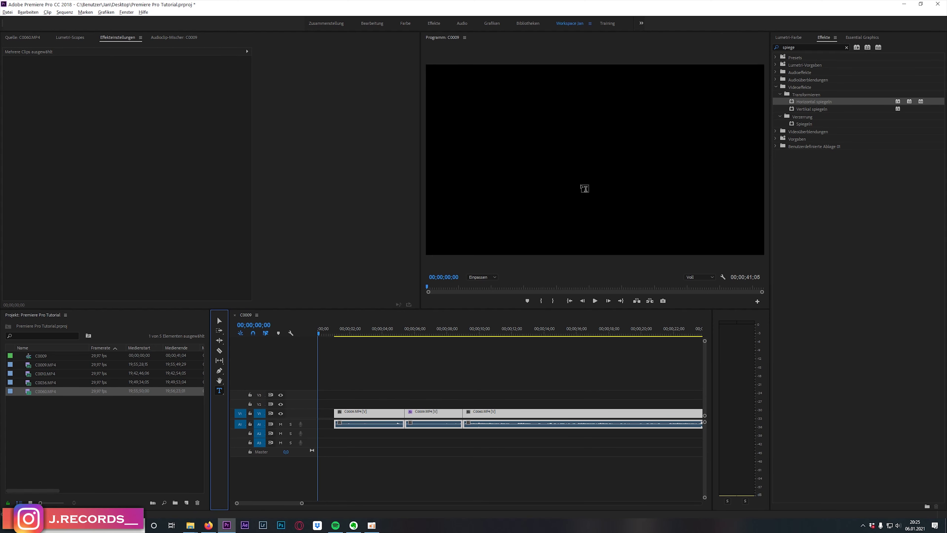
click(463, 106)
drag(486, 119, 758, 245)
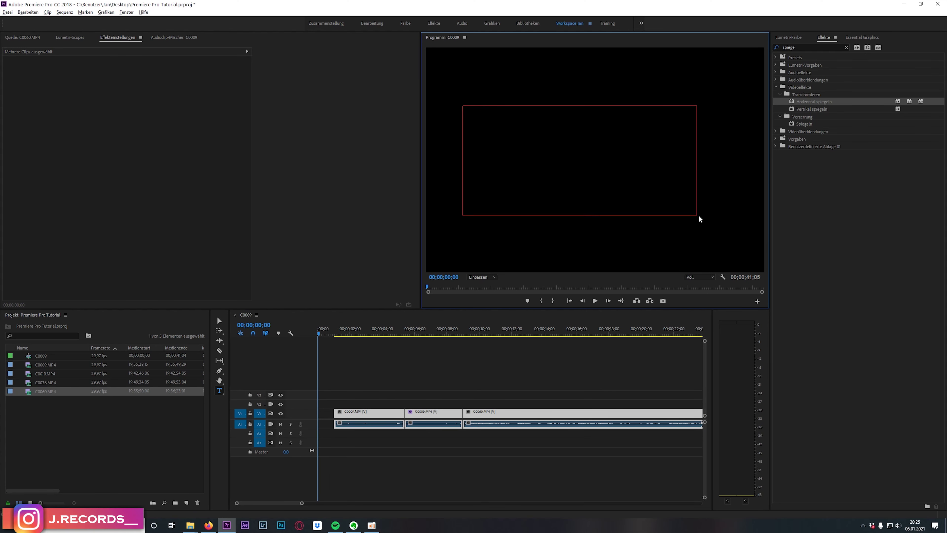
drag(758, 245, 757, 245)
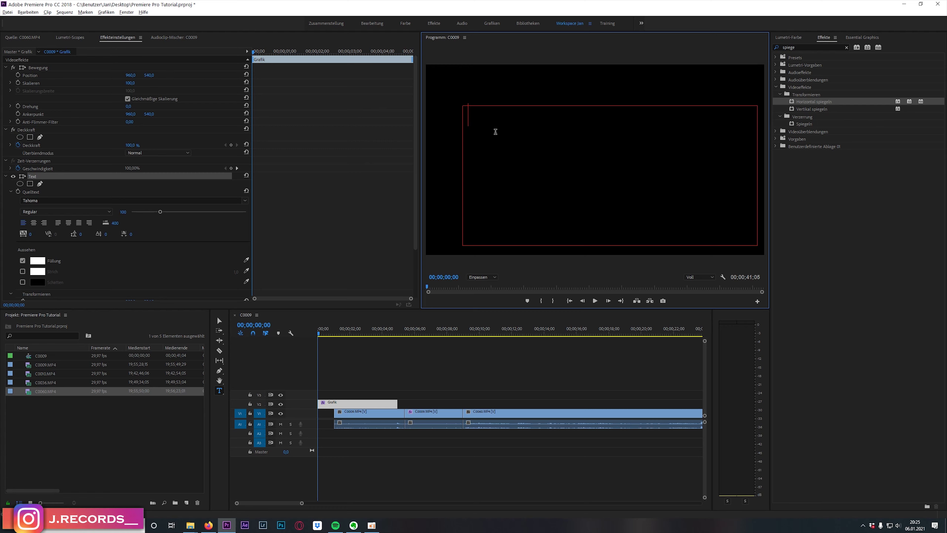
text(Zwei c)
text(oole Jungs unterwegs)
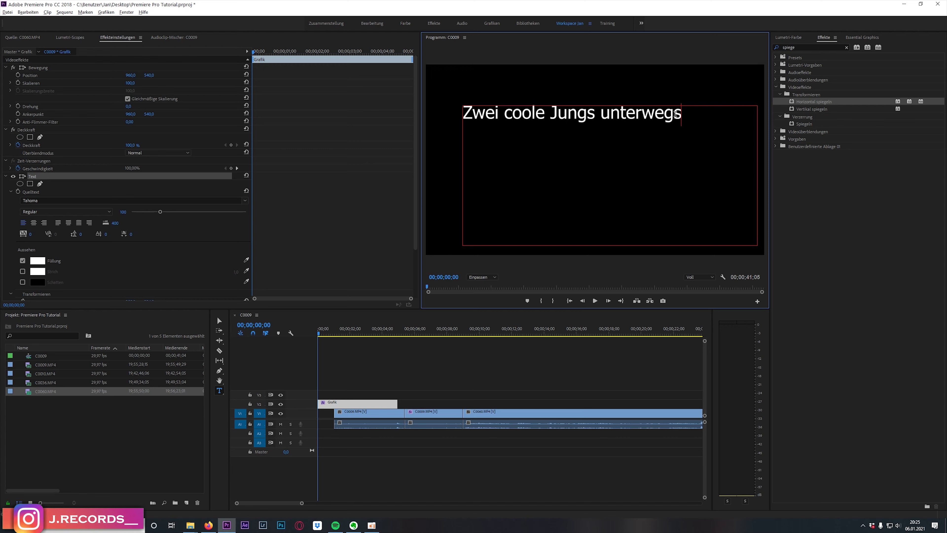
Select the whole title text for formatting.
drag(686, 117, 456, 110)
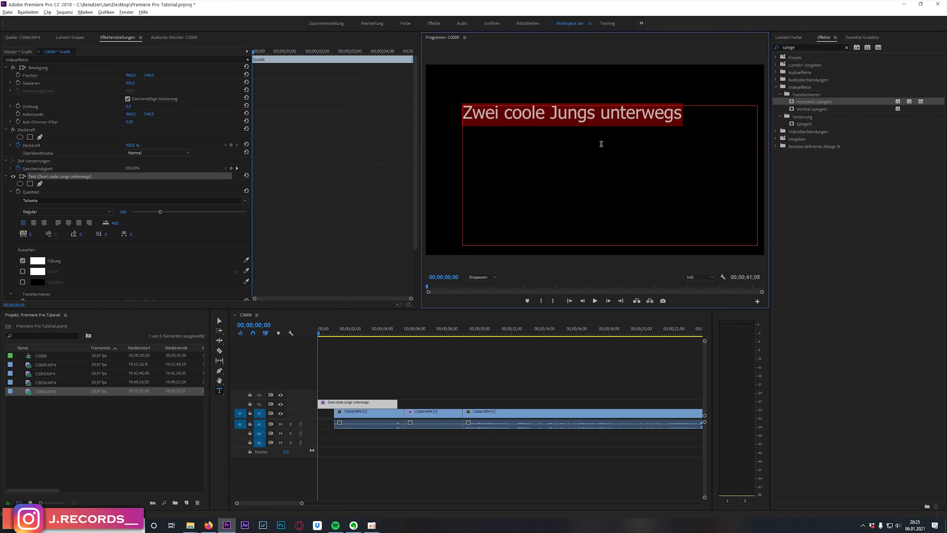
click(661, 122)
drag(682, 116, 465, 114)
scroll(161, 252, down, 3)
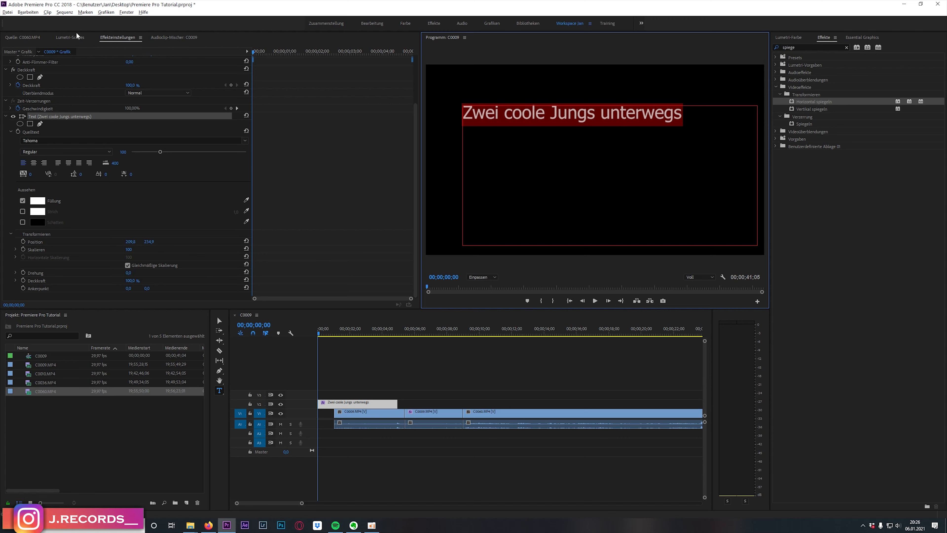
click(127, 14)
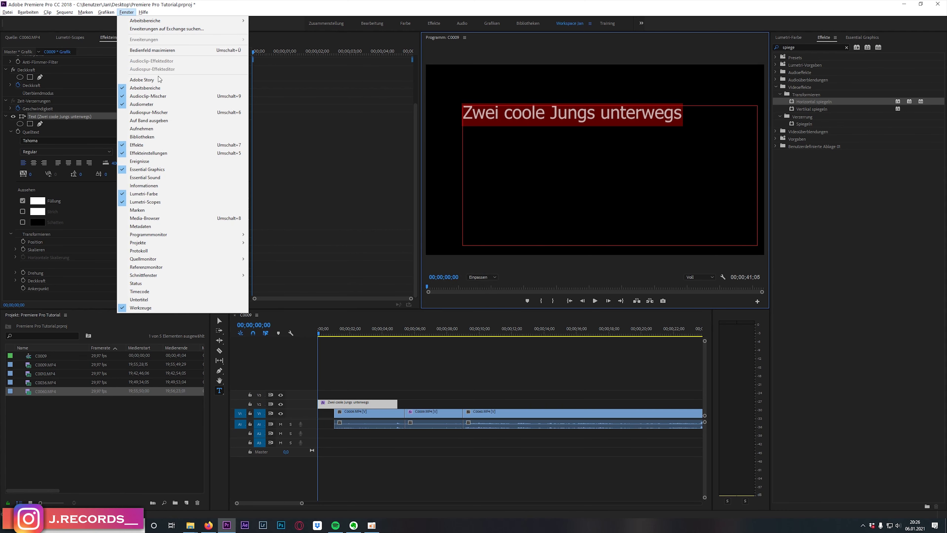
Centre-align the title in Essential Graphics using Copperplate Gothic Bold at size 159.
click(732, 163)
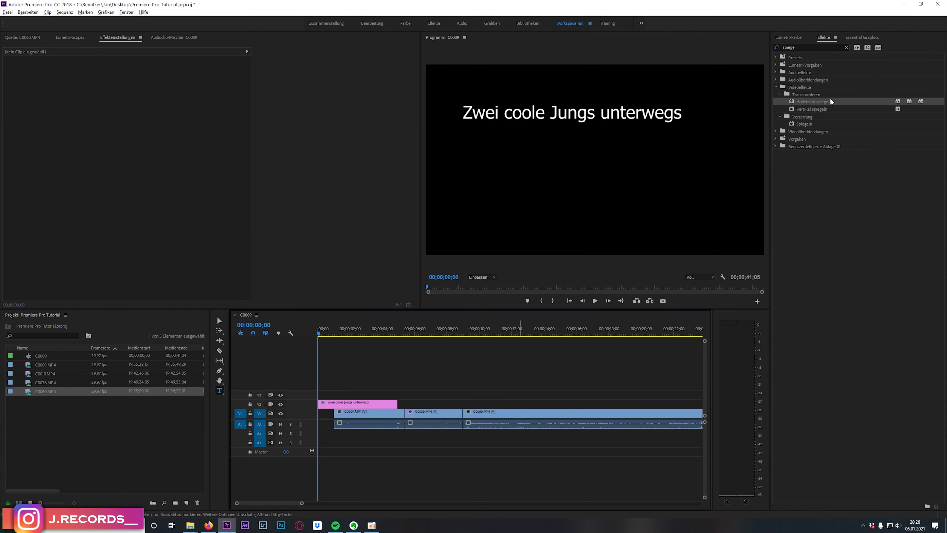
click(862, 38)
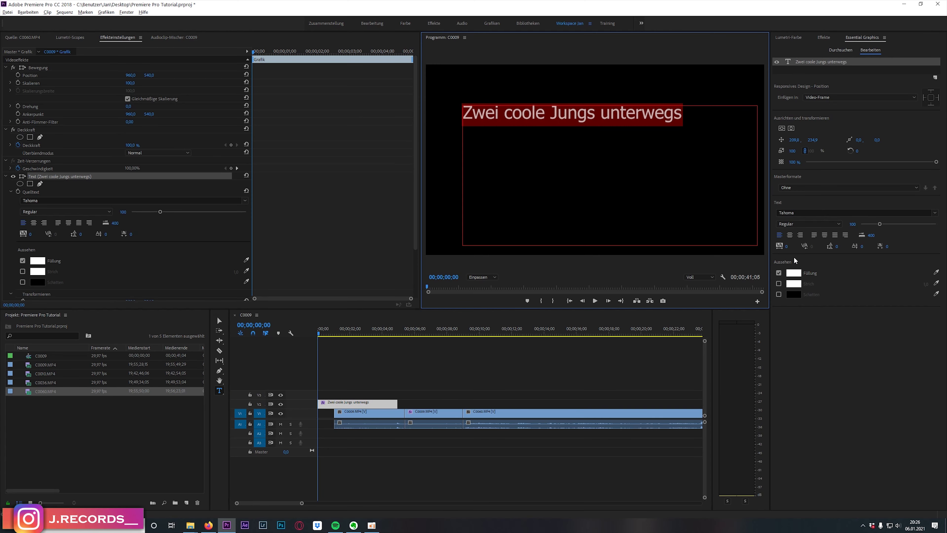
click(790, 238)
click(935, 212)
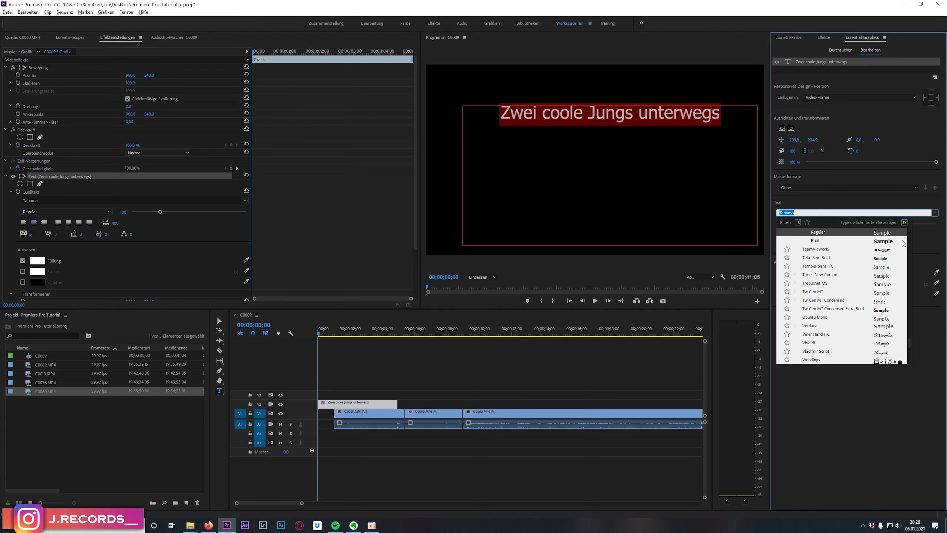
drag(910, 343, 908, 229)
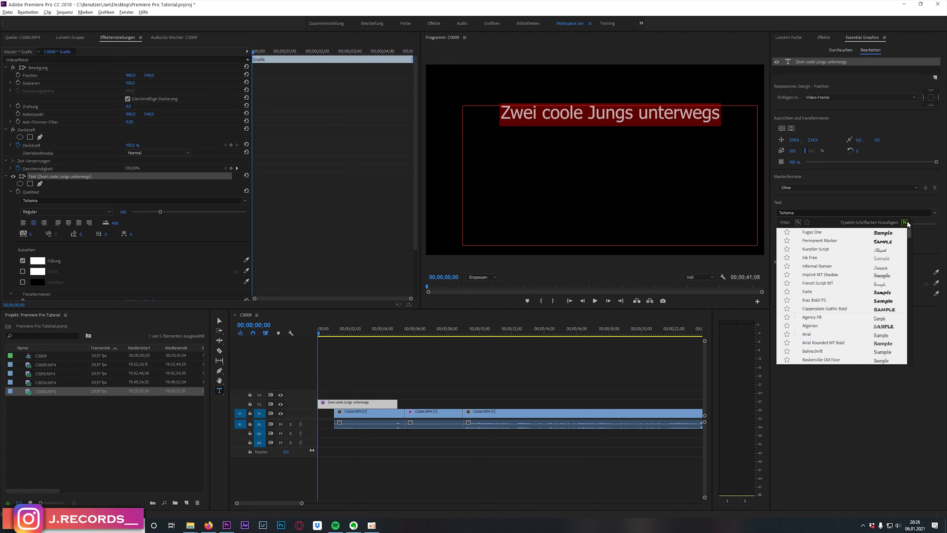
click(885, 309)
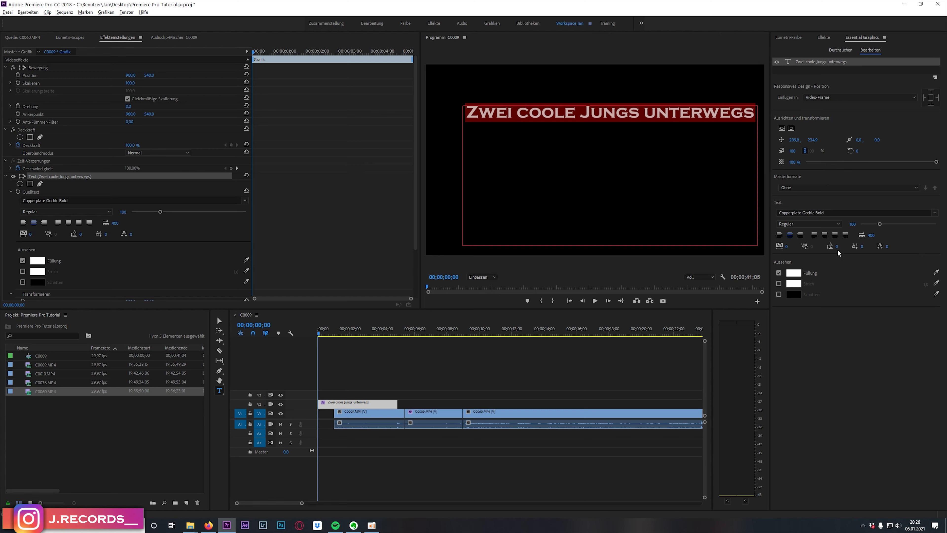
drag(880, 223, 891, 224)
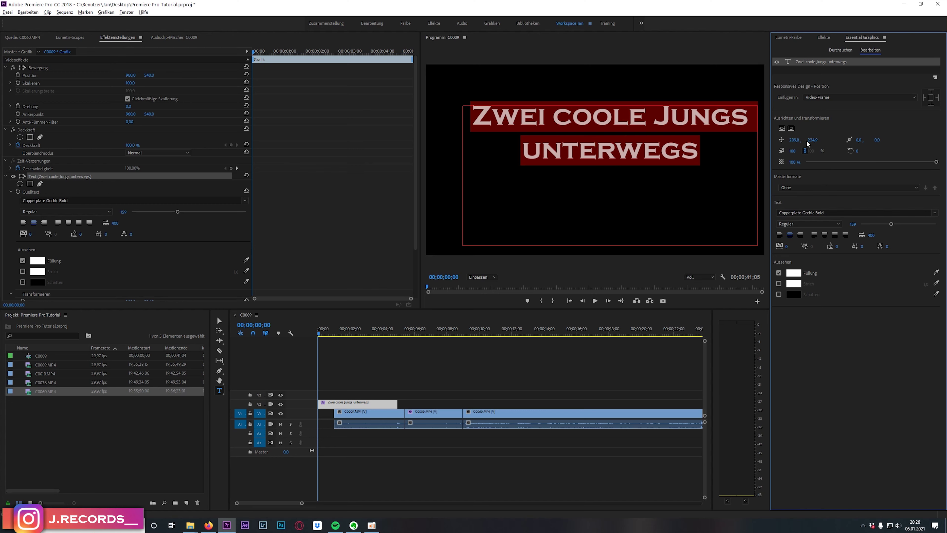
Shrink the title box to fit the text and centre it vertically and horizontally.
drag(811, 142, 843, 142)
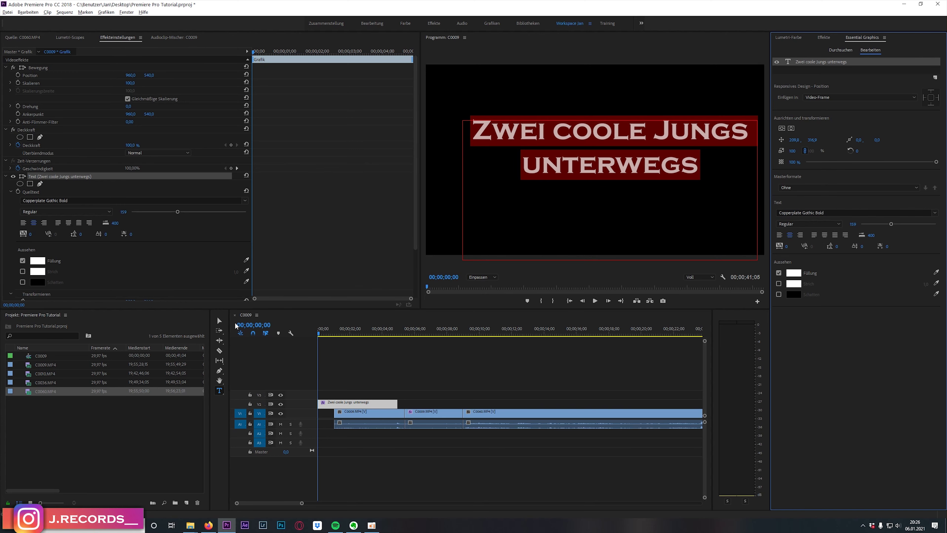
key(Escape)
drag(461, 260, 475, 182)
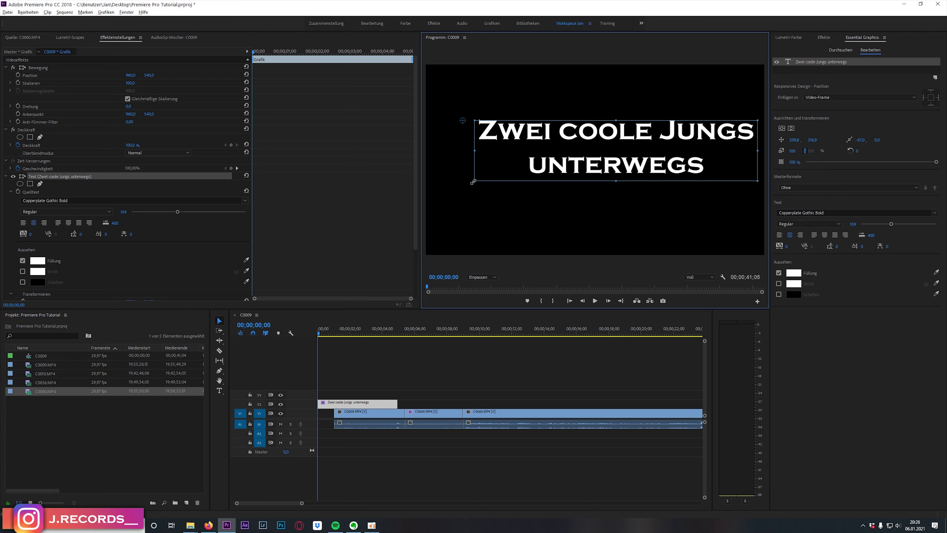
click(782, 129)
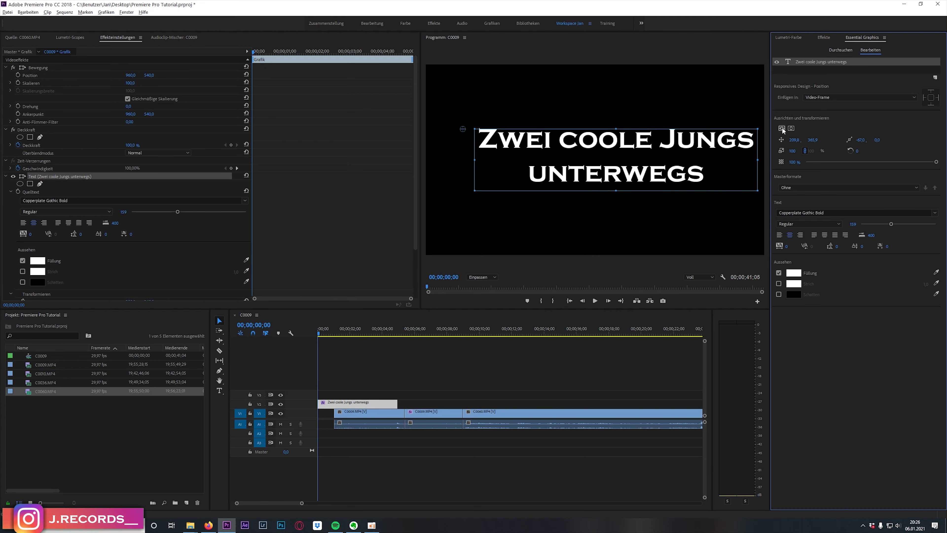
click(791, 128)
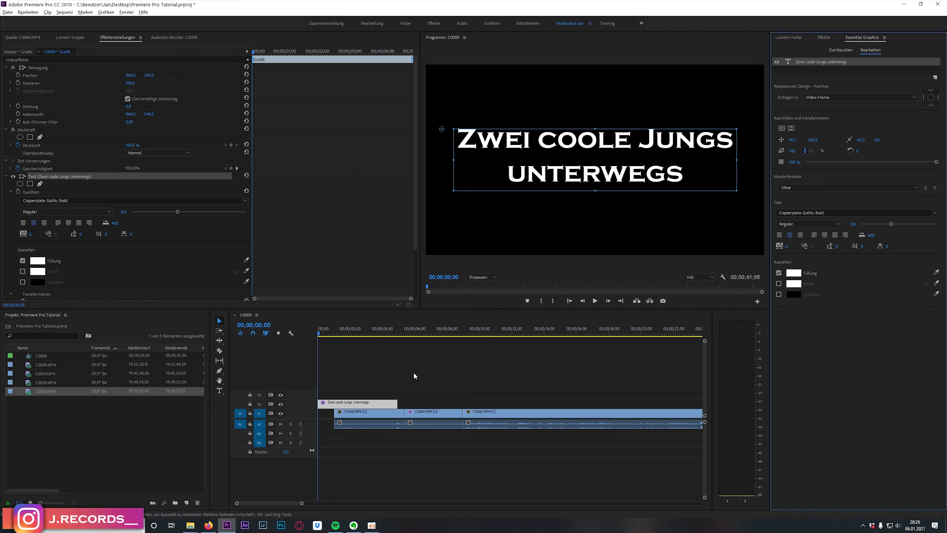
click(389, 382)
click(358, 402)
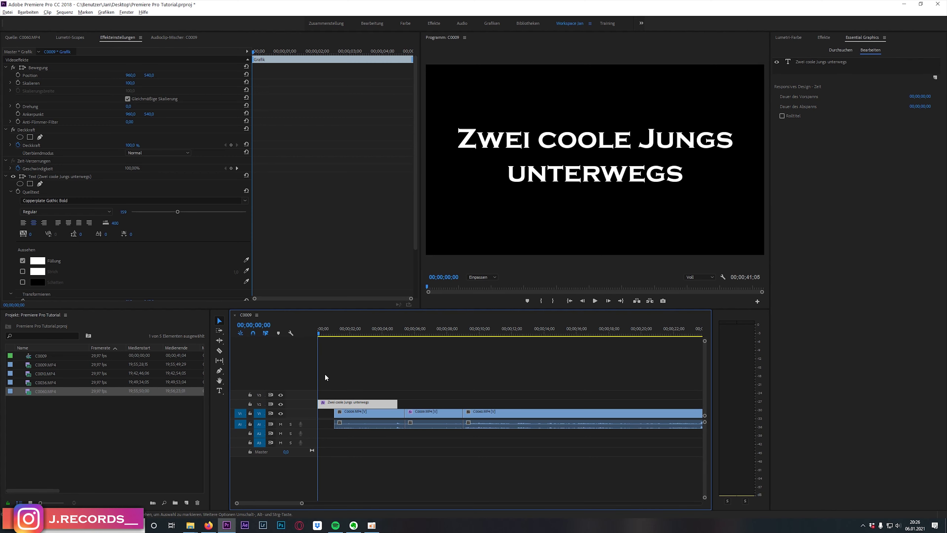
Shorten the V2 title clip to about one second and add the default Weiche Blende dissolve.
key(space)
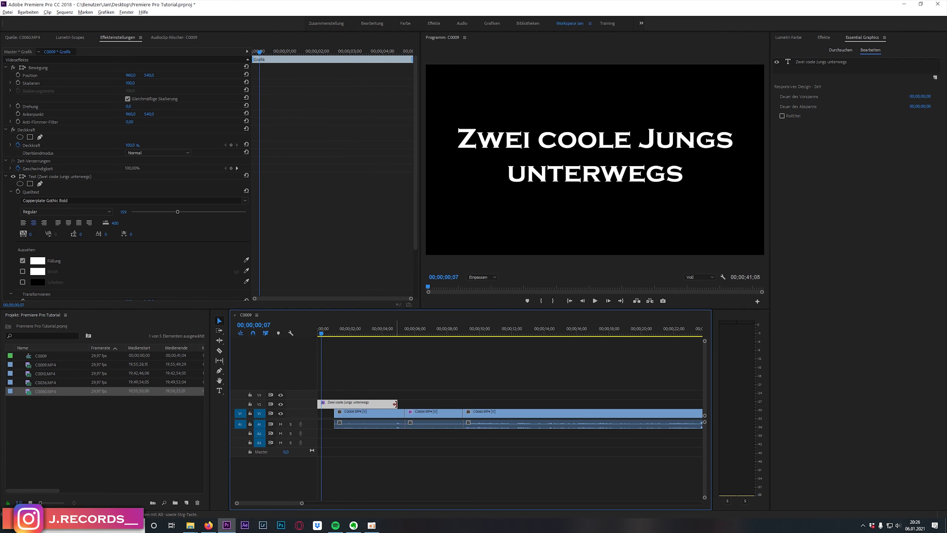
drag(396, 403, 331, 399)
click(318, 334)
key(ctrl+d)
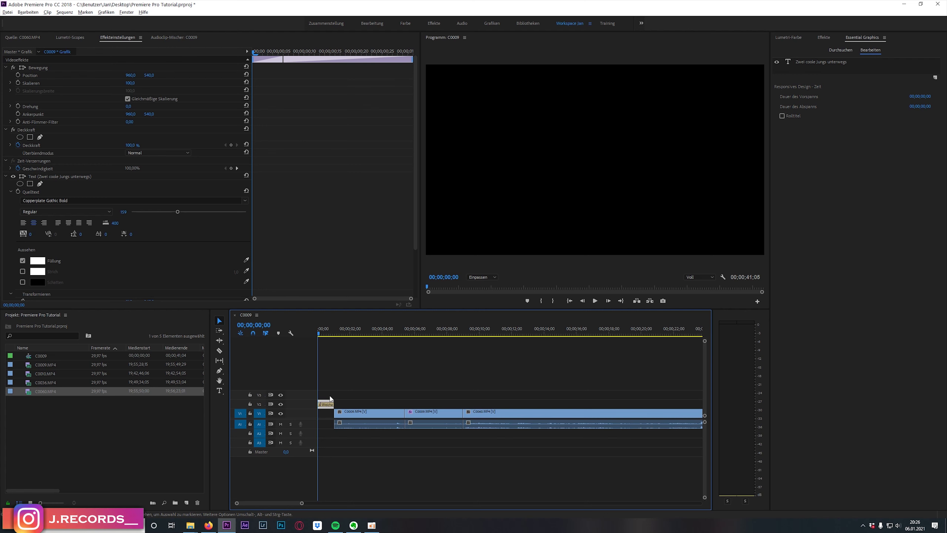
key(space)
key(space)
key(ctrl+a)
Ripple-extend the title clip so the car clips start later, then preview playback.
drag(334, 404, 365, 400)
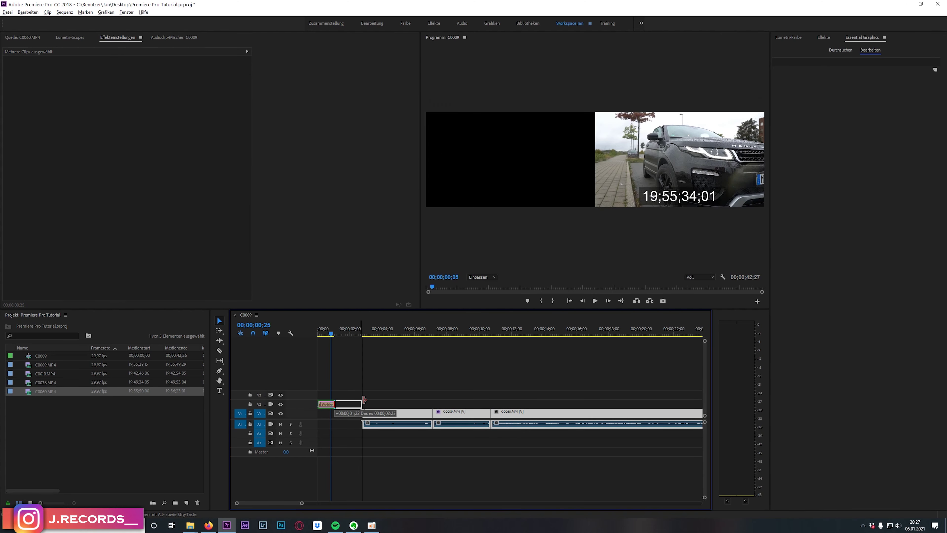
drag(364, 400, 364, 400)
drag(343, 332, 300, 335)
key(space)
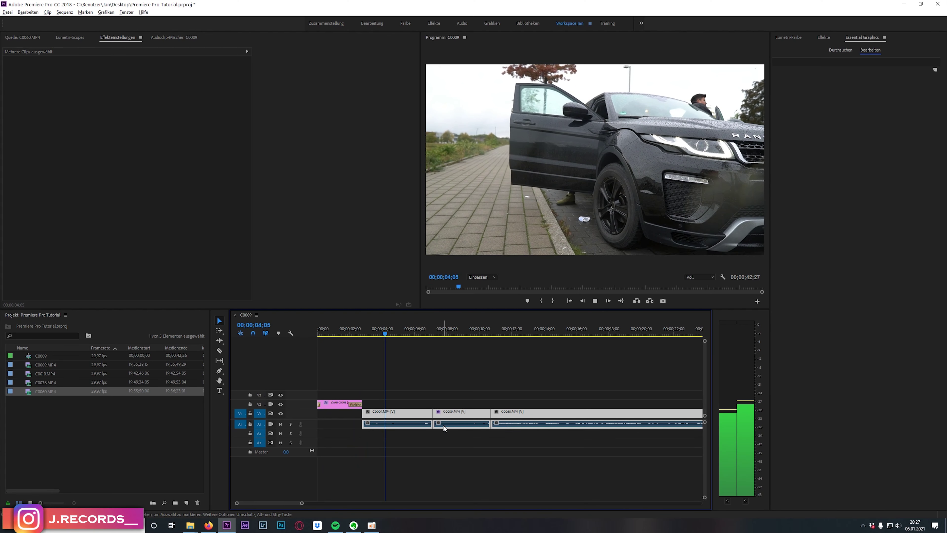
key(space)
drag(301, 503, 333, 503)
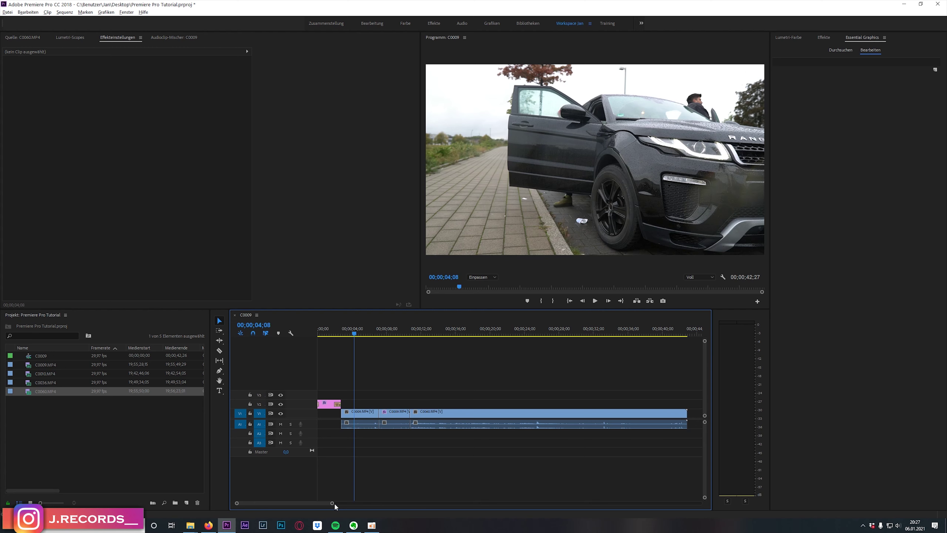
drag(332, 503, 329, 503)
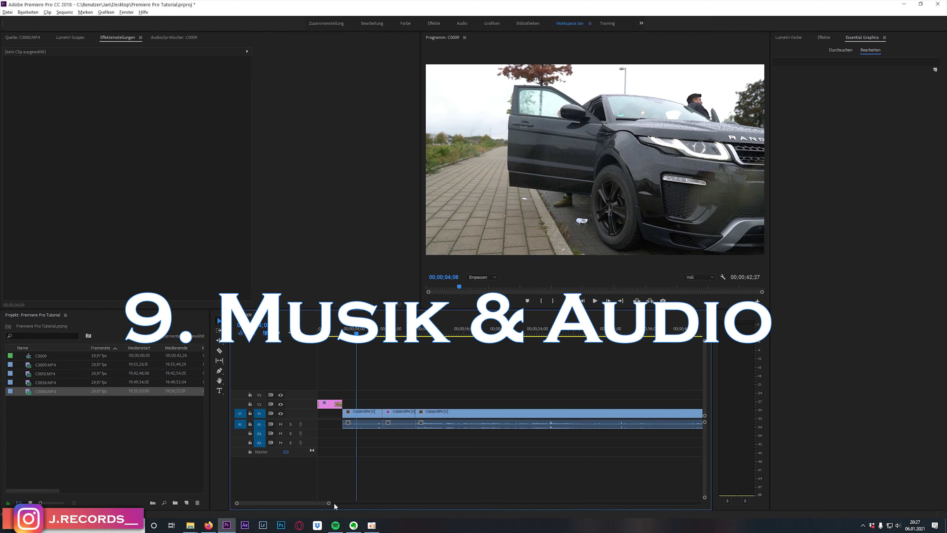
Import wiimusic.m4a from Desktop > Videos Premiere > Musik into the Project panel and preview it.
mouse_move(190, 524)
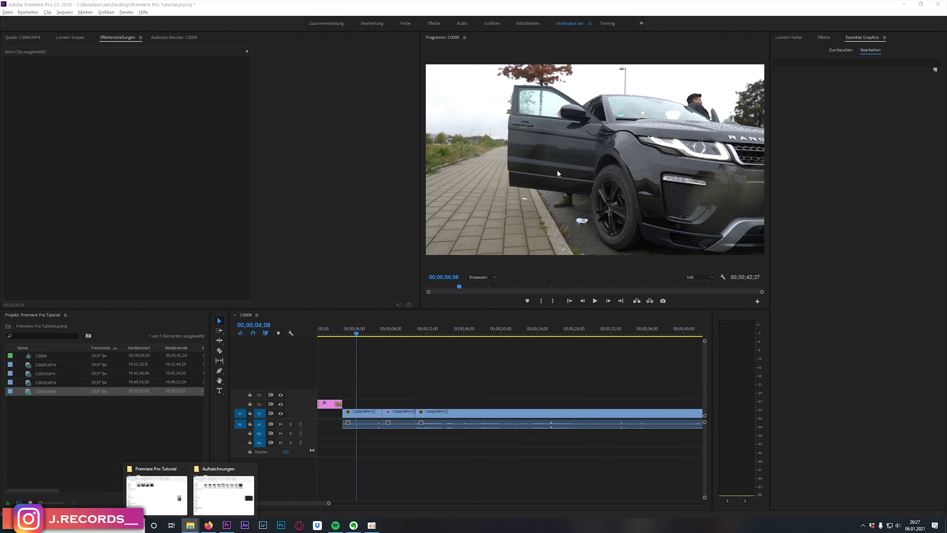
click(156, 494)
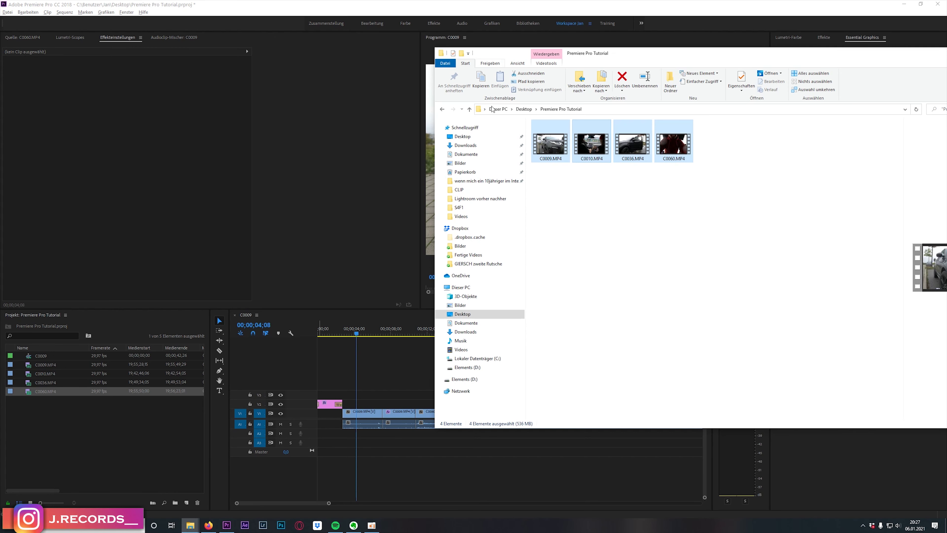
click(462, 137)
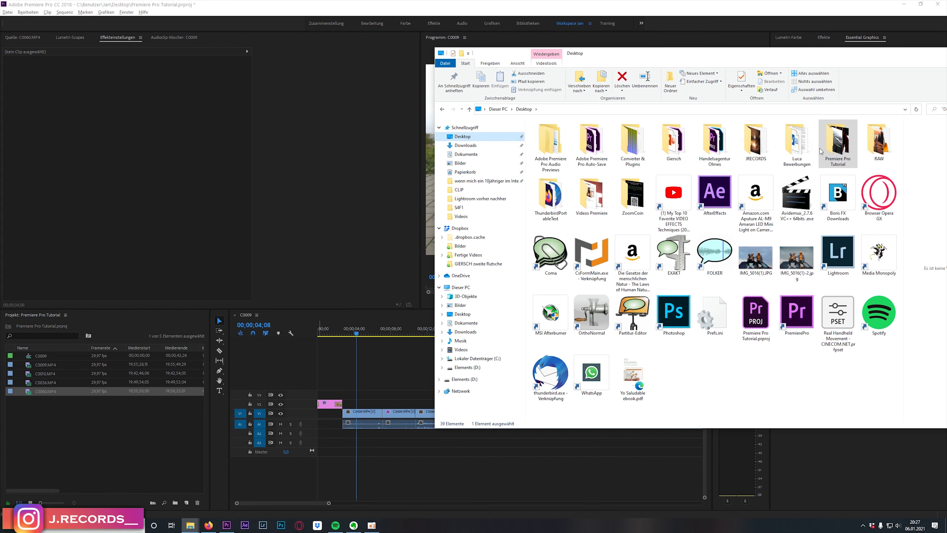
double_click(595, 203)
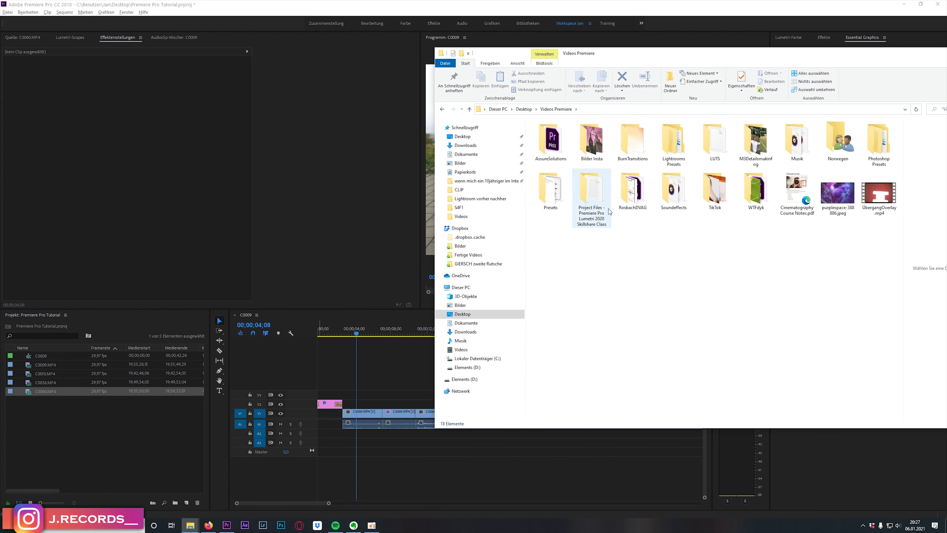
click(796, 155)
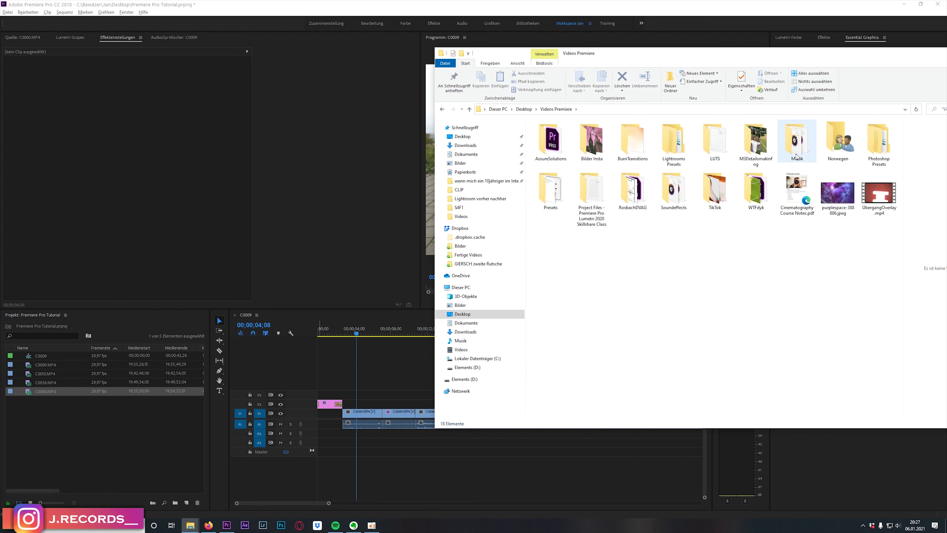
double_click(796, 154)
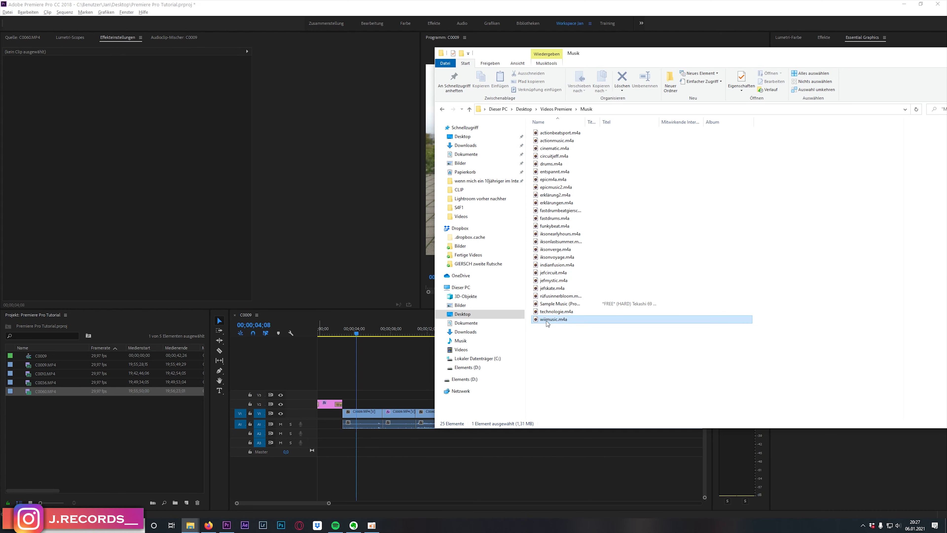
drag(553, 319, 120, 397)
double_click(29, 400)
Set wiimusic.m4a's Out point at 00:00:33:22, place it on A2 at the sequence start, and enlarge A2.
drag(15, 293, 166, 288)
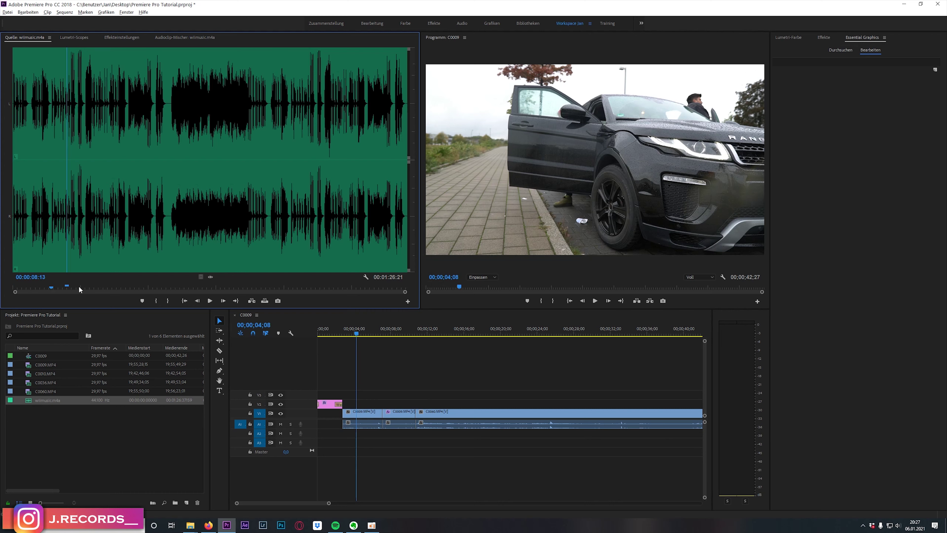
key(o)
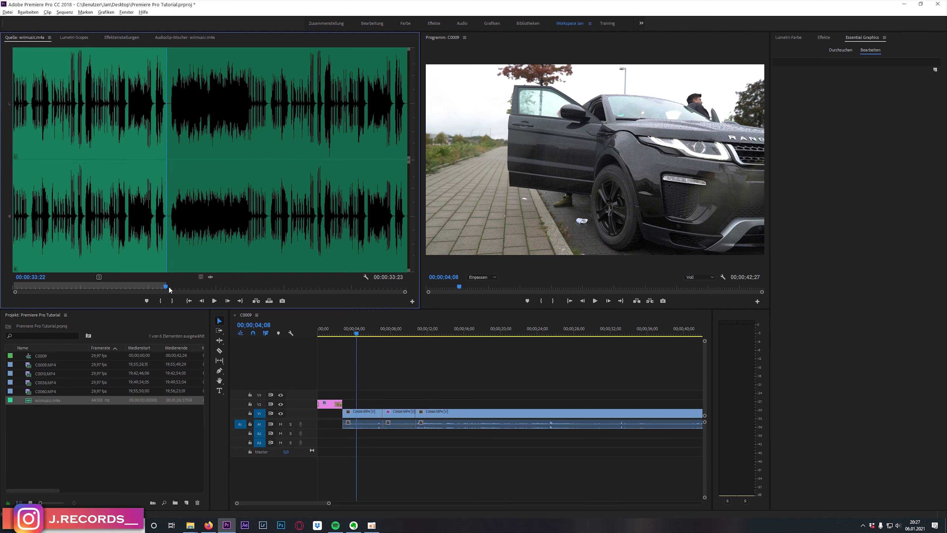
drag(210, 277, 346, 435)
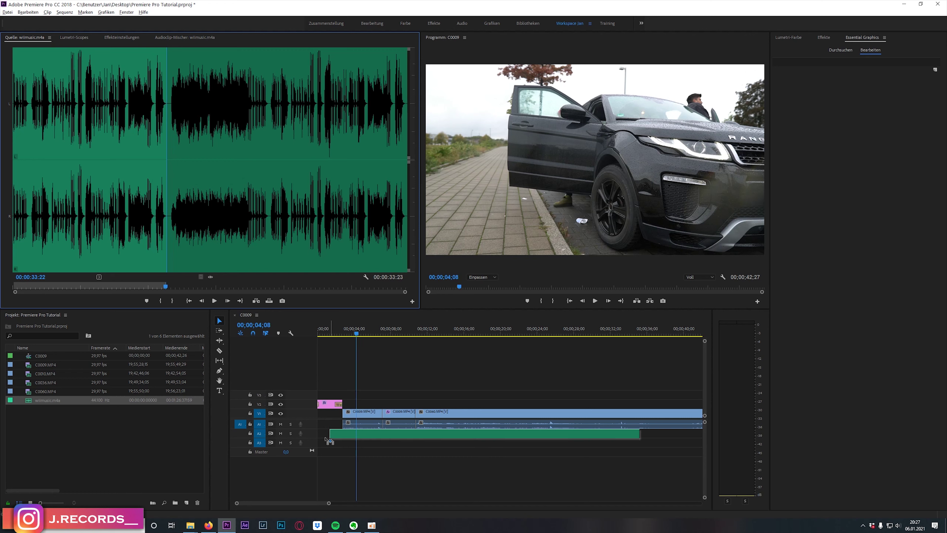
drag(346, 436, 320, 435)
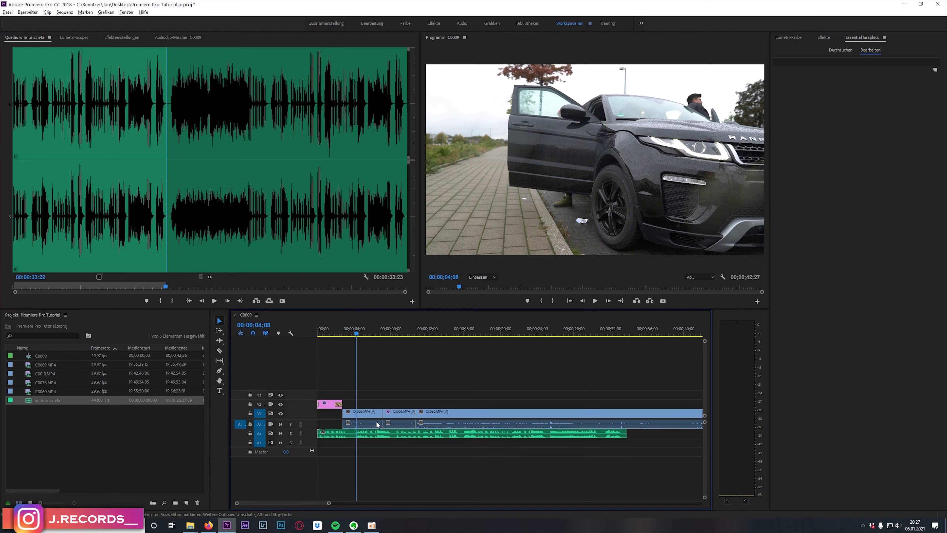
key(space)
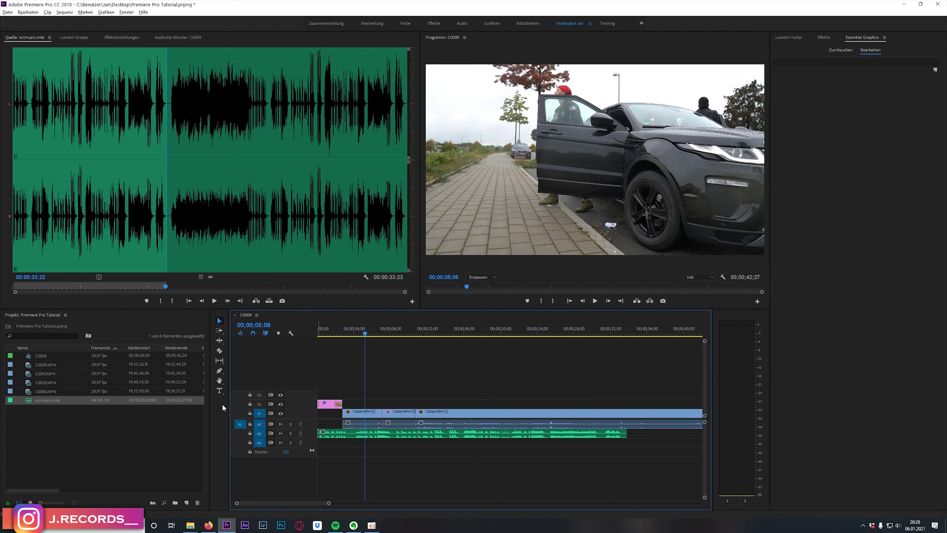
drag(308, 437, 308, 461)
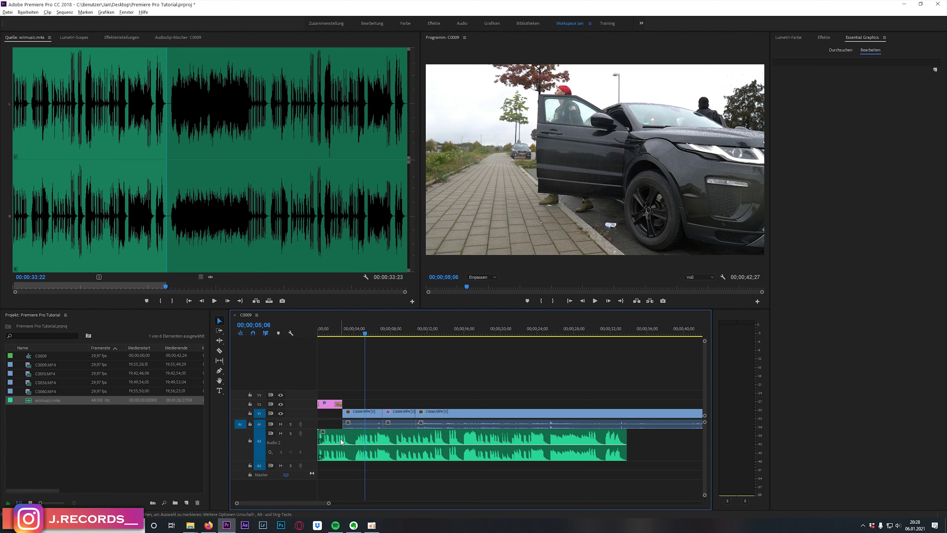
Select the music clip on Audio 2 and nudge its volume line to about 0.24 dB.
click(356, 335)
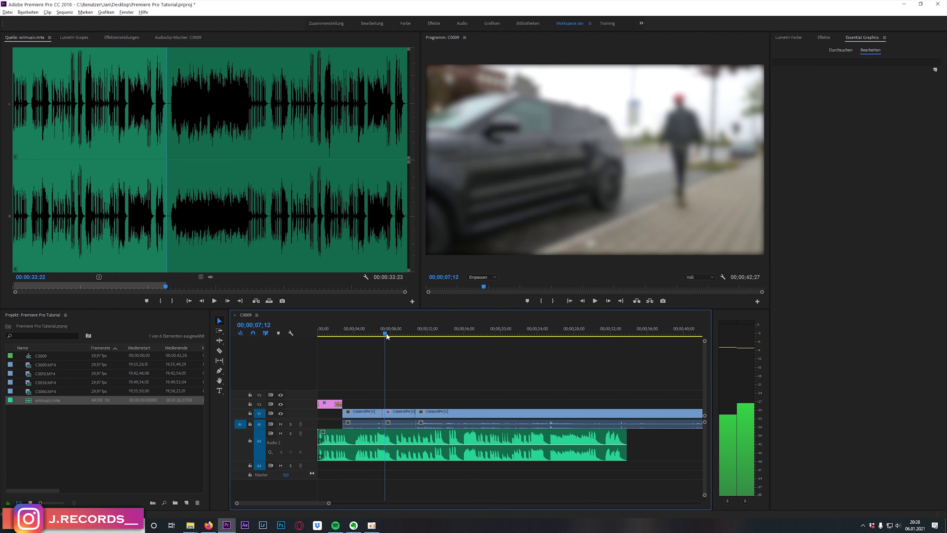
drag(357, 337, 354, 334)
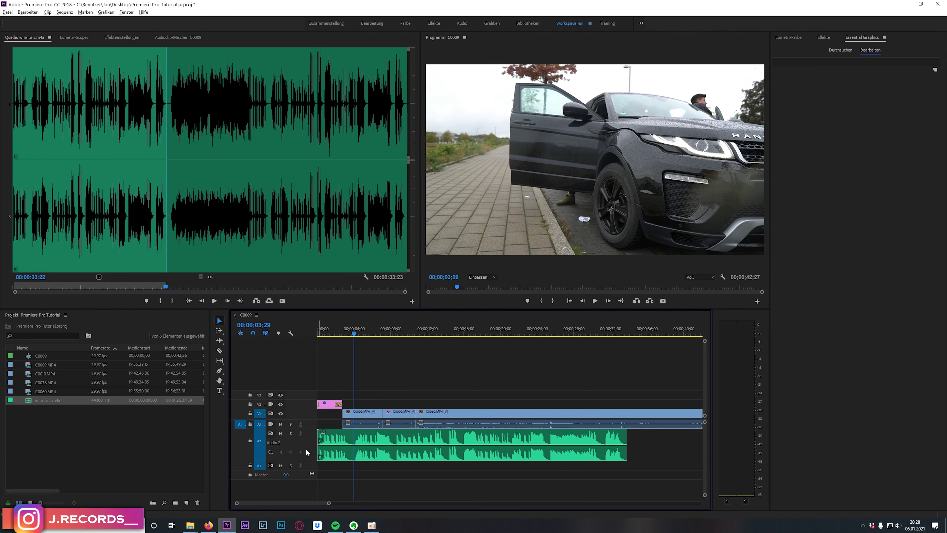
click(352, 450)
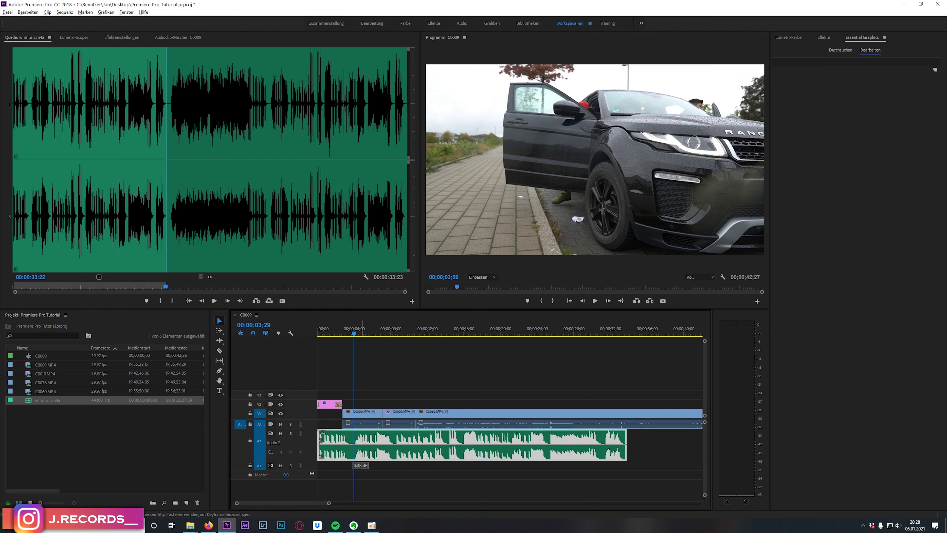
drag(354, 445, 354, 444)
mouse_move(354, 444)
mouse_down()
mouse_move(354, 454)
mouse_move(354, 445)
mouse_up()
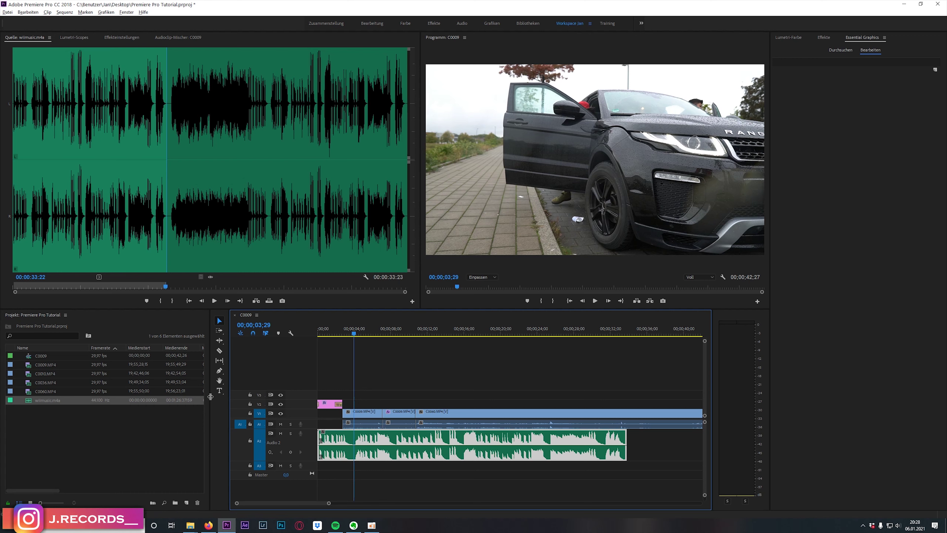
click(220, 370)
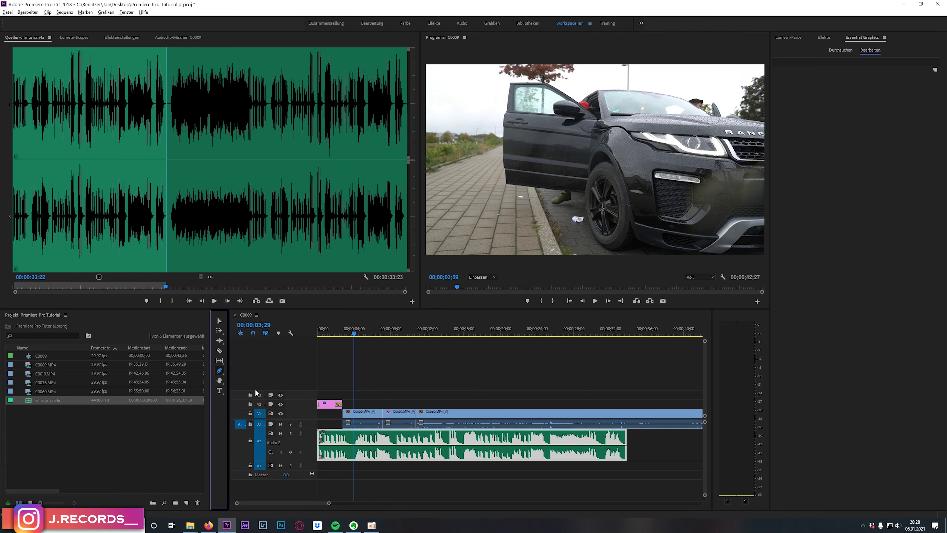
Add a volume keyframe at the start of the Audio 2 music and pull it down to -∞ dB.
click(353, 445)
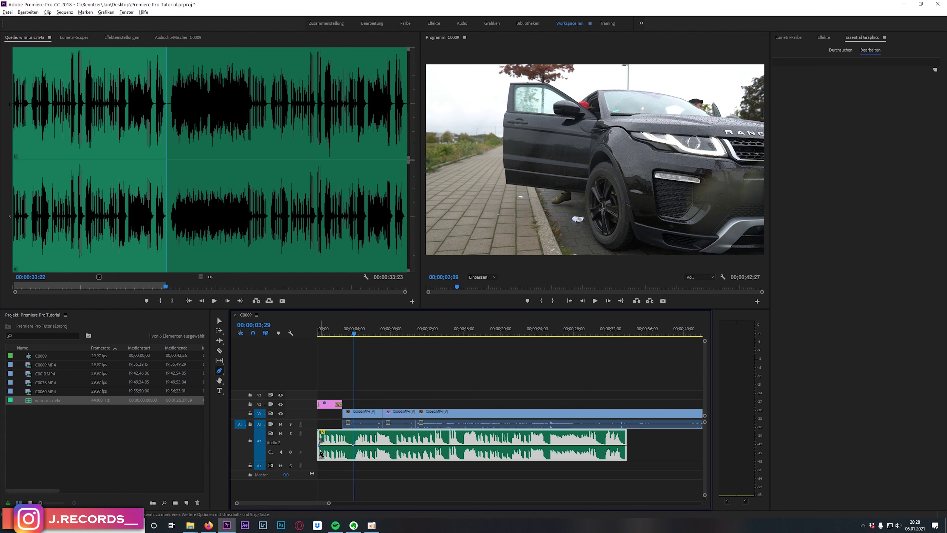
drag(321, 448, 320, 457)
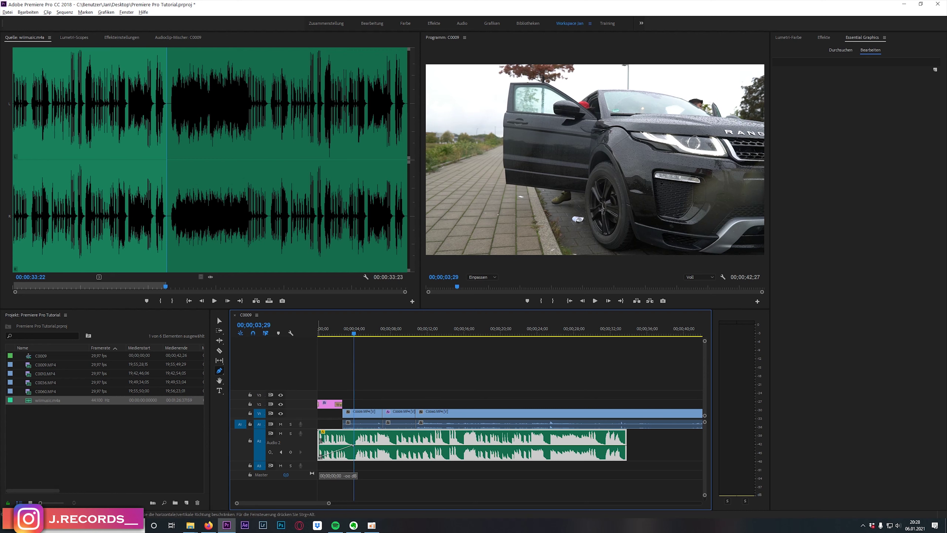
drag(353, 333, 320, 338)
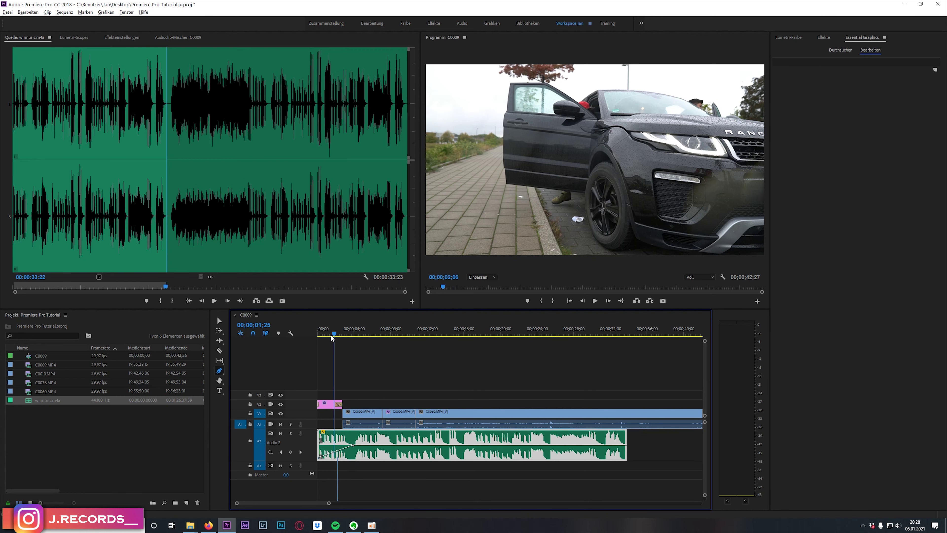
mouse_move(319, 338)
mouse_down()
mouse_move(351, 338)
mouse_move(321, 339)
mouse_up()
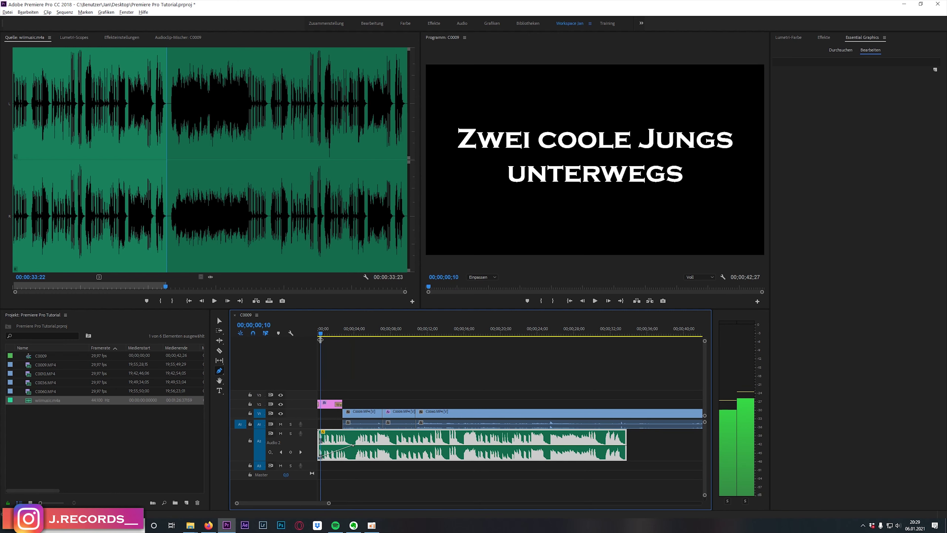
drag(320, 340, 318, 340)
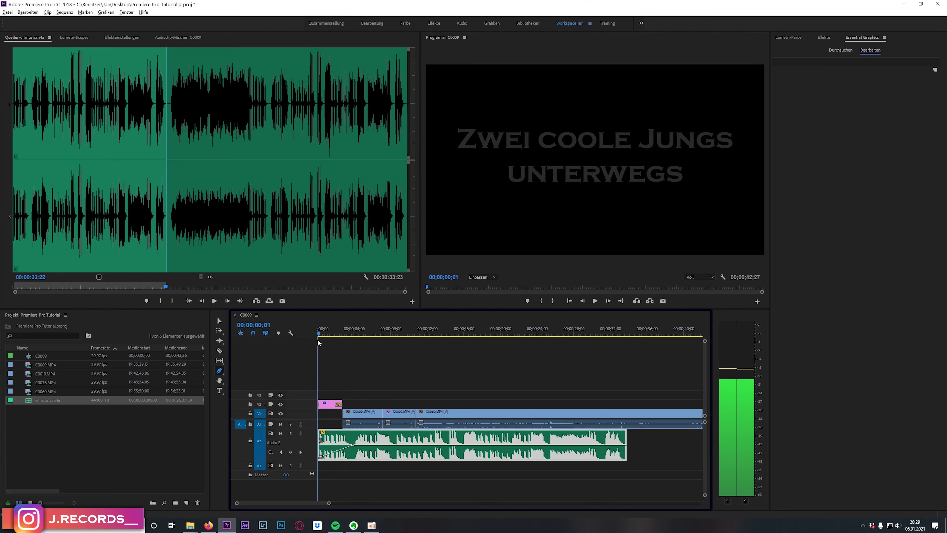
drag(317, 341, 317, 341)
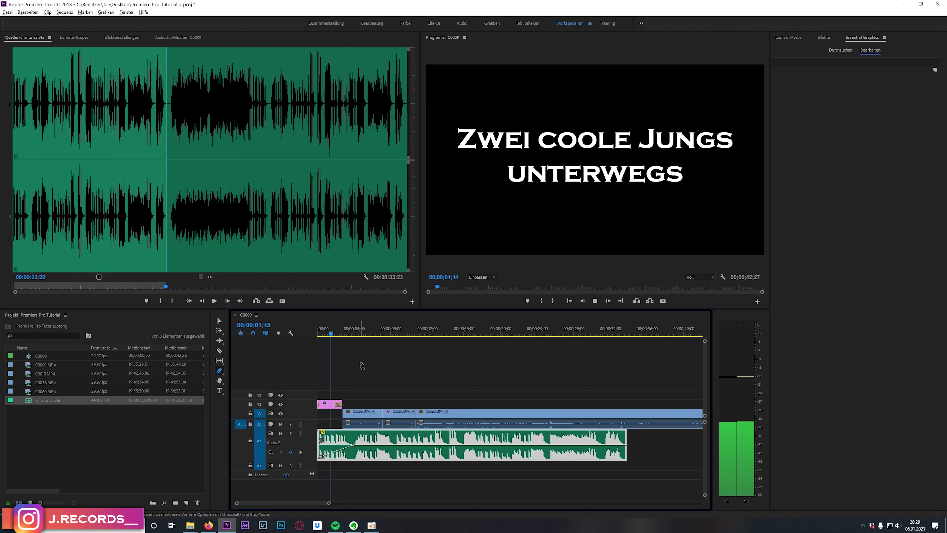
key(space)
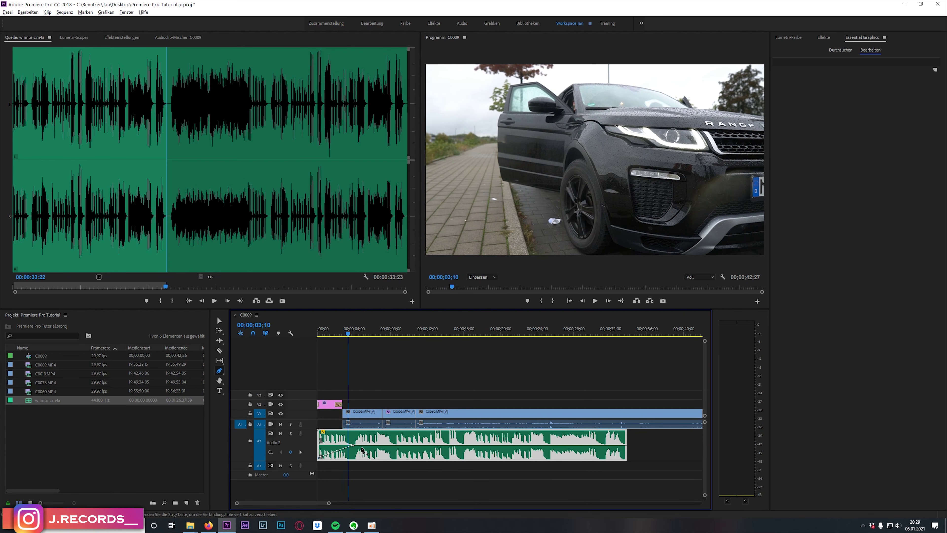
Add a second music keyframe near 2 seconds at about -10 dB and preview the fade-in.
click(332, 453)
drag(332, 453, 332, 454)
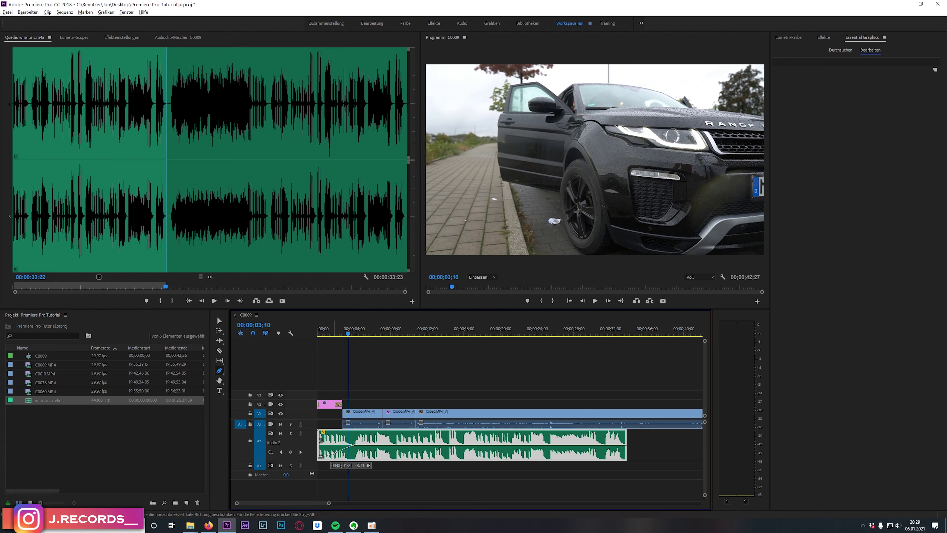
drag(335, 453, 338, 454)
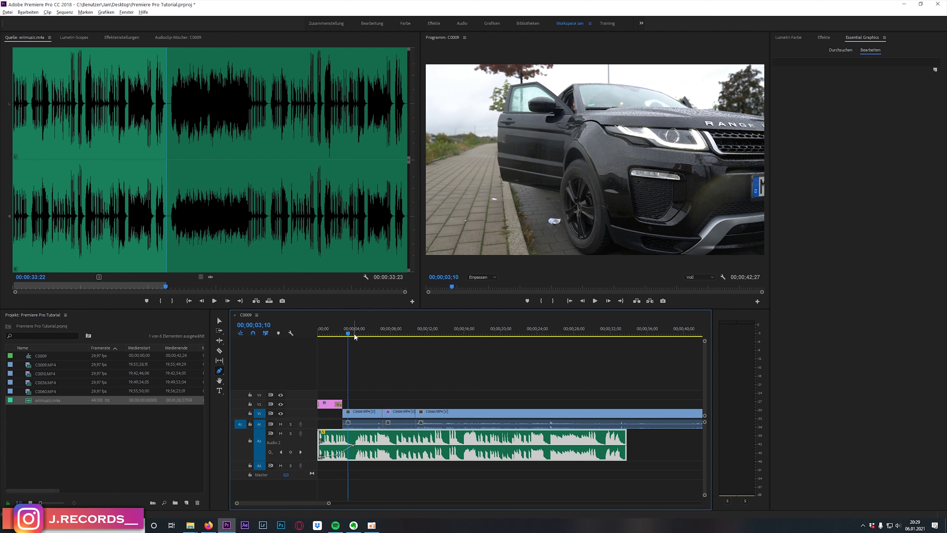
key(Home)
key(space)
drag(353, 445, 353, 450)
key(space)
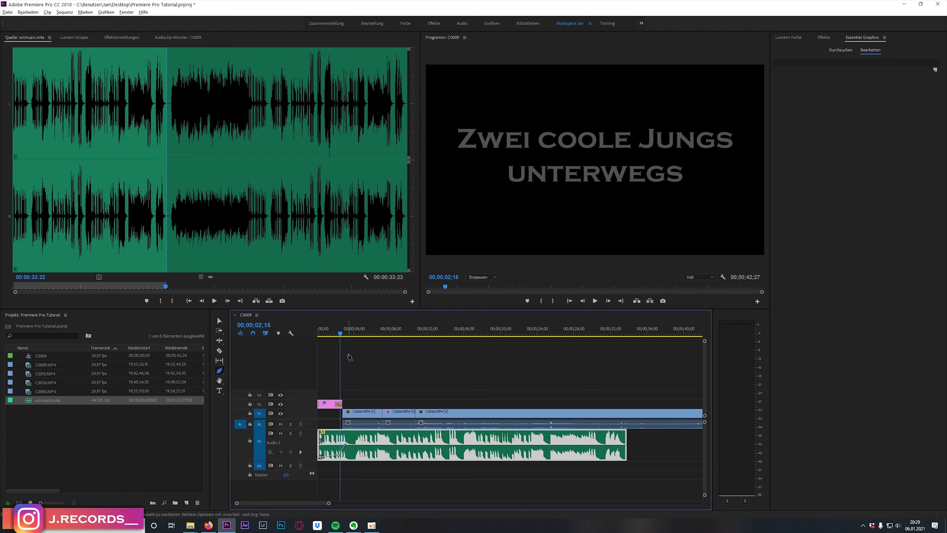
drag(346, 446, 344, 444)
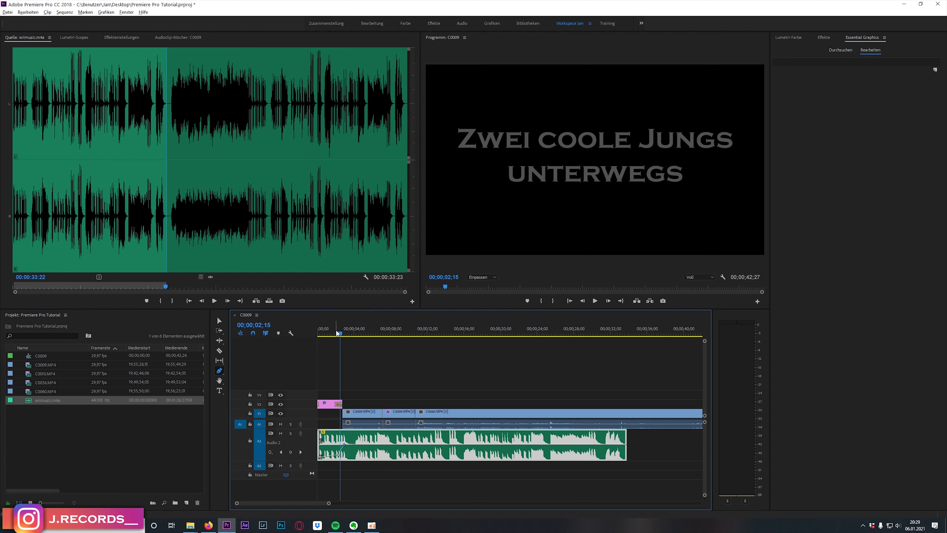
drag(331, 334, 320, 333)
key(space)
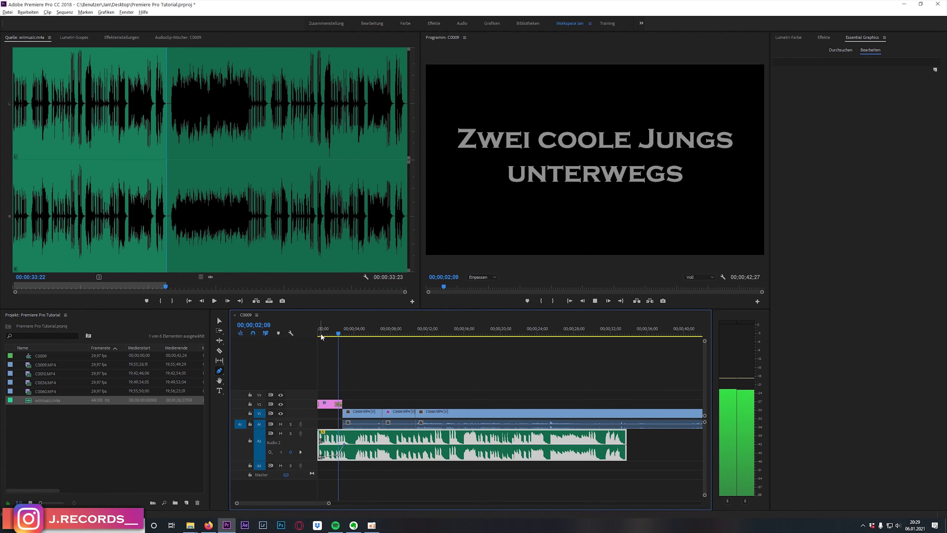
key(space)
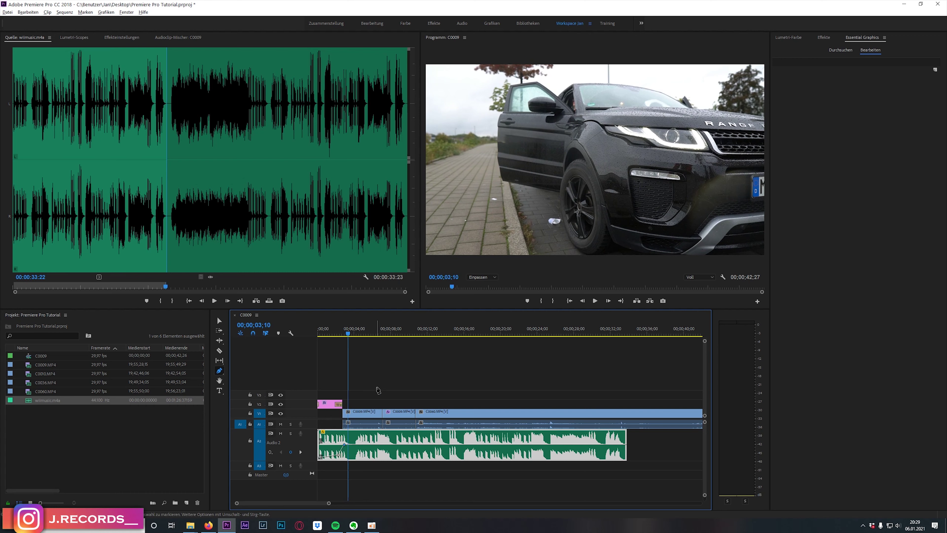
click(219, 322)
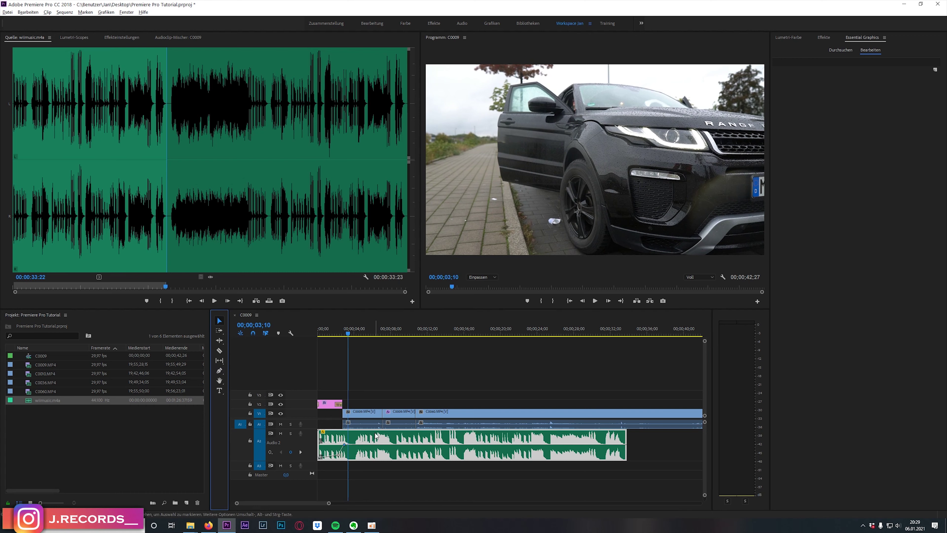
Keep the music on A2, with the A1 move undone, and extend it to the 00;00;42;27 sequence end.
drag(369, 440, 367, 428)
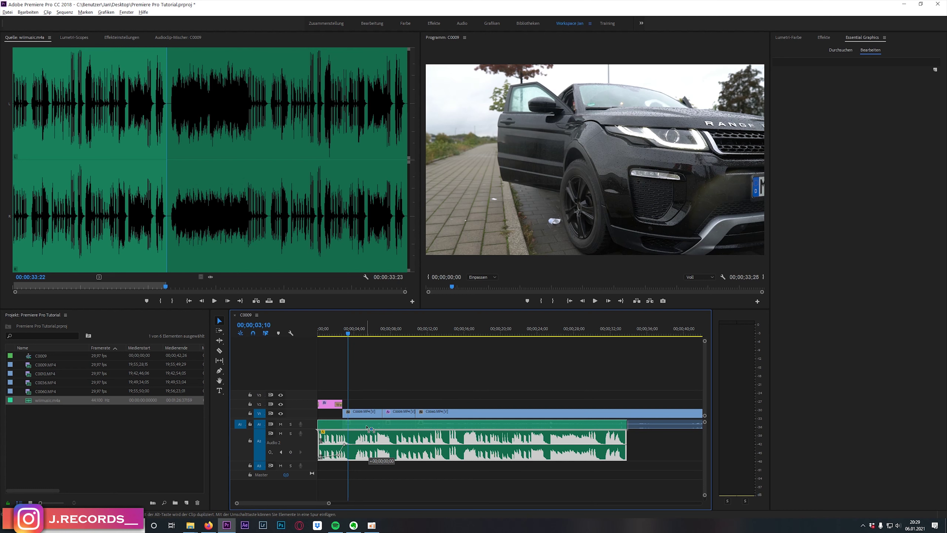
drag(368, 427, 368, 427)
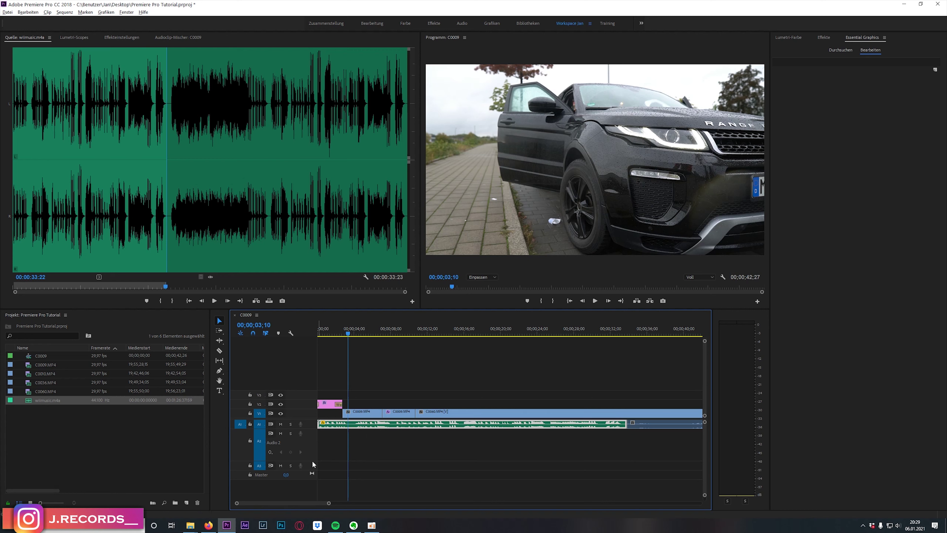
drag(313, 460, 310, 444)
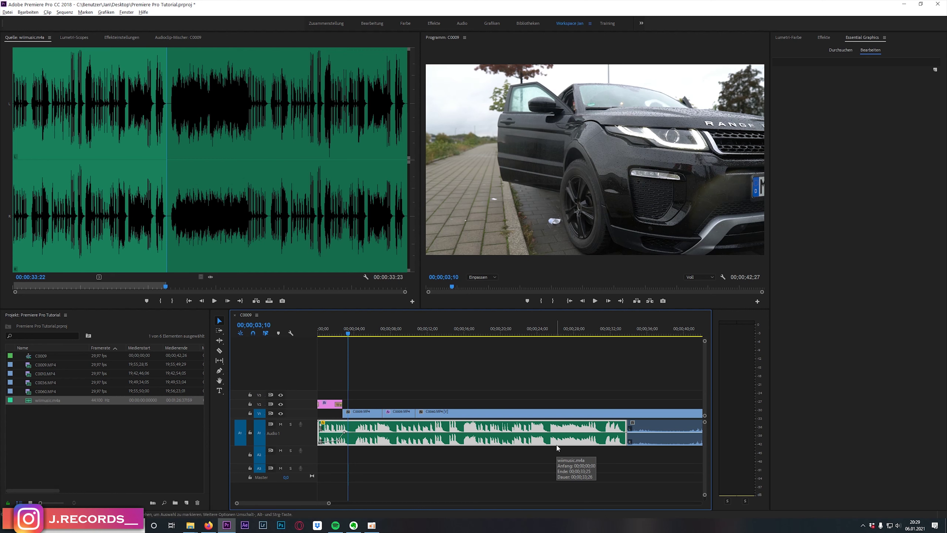
key(ctrl+z)
drag(592, 454, 666, 449)
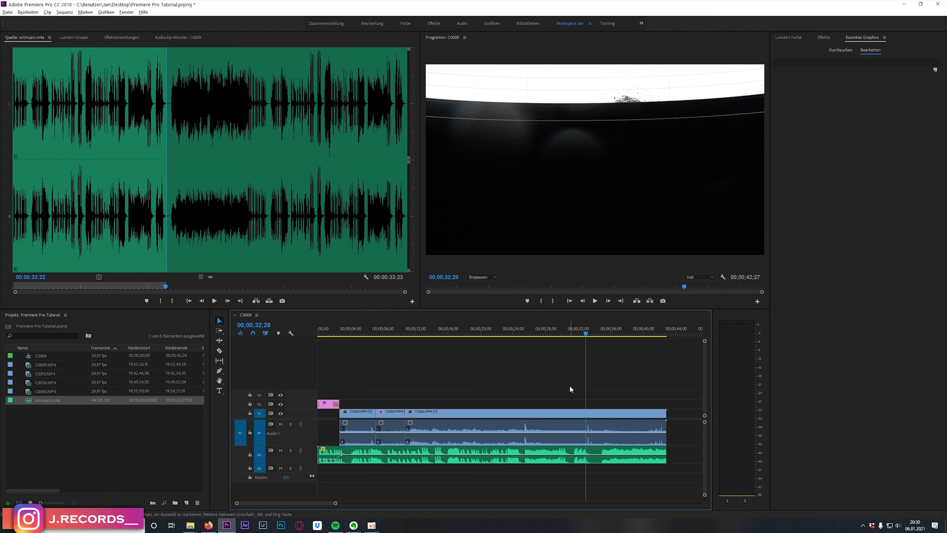
click(393, 333)
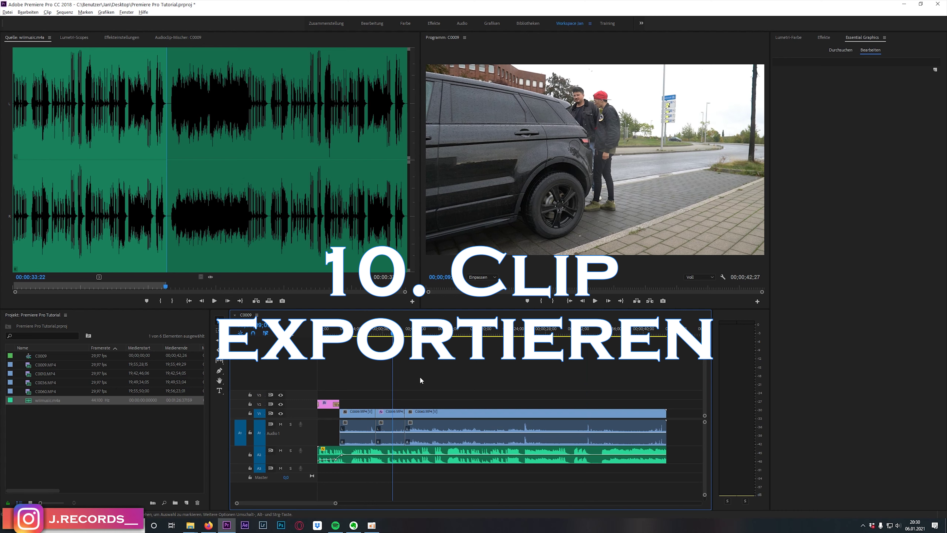
Open Datei > Exportieren > Medien with H.264 and the Mit Quelle abgleichen – Hohe Bitrate preset.
click(11, 12)
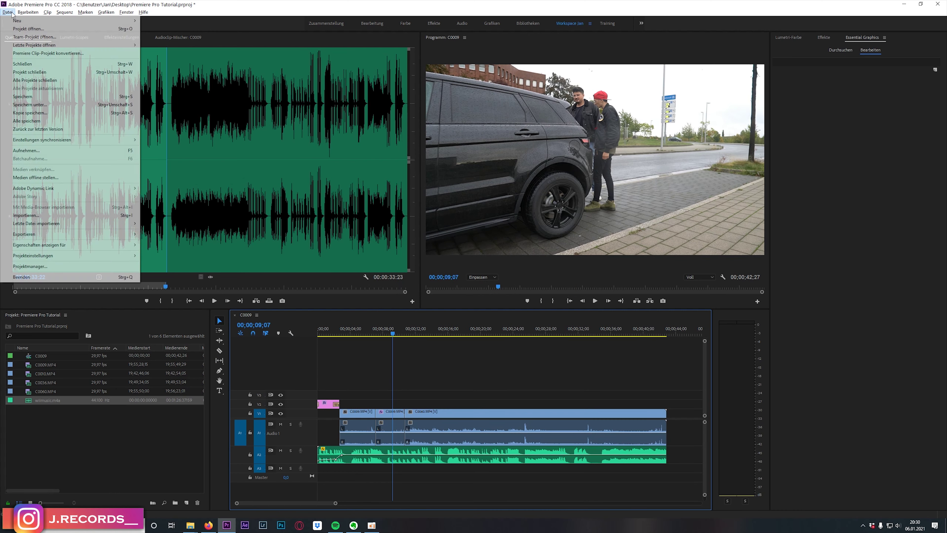
mouse_move(81, 236)
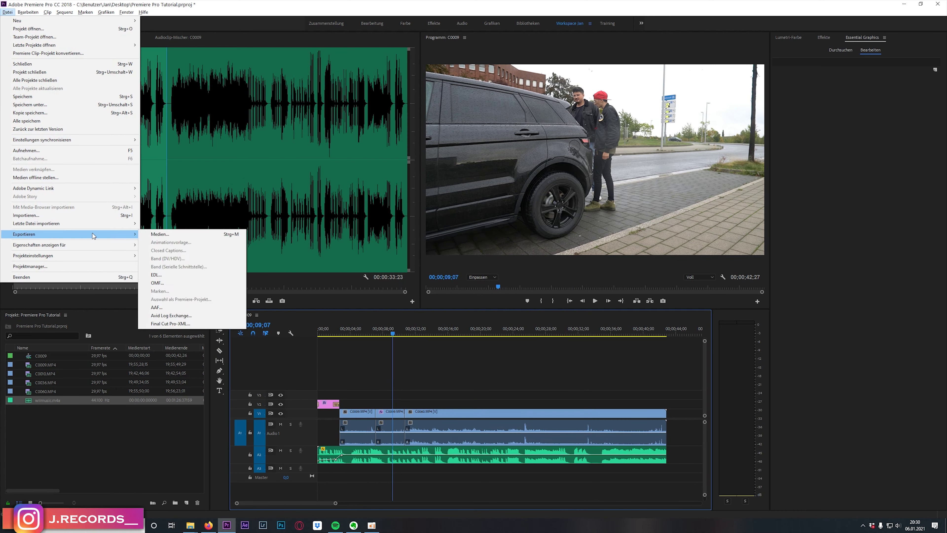
click(160, 233)
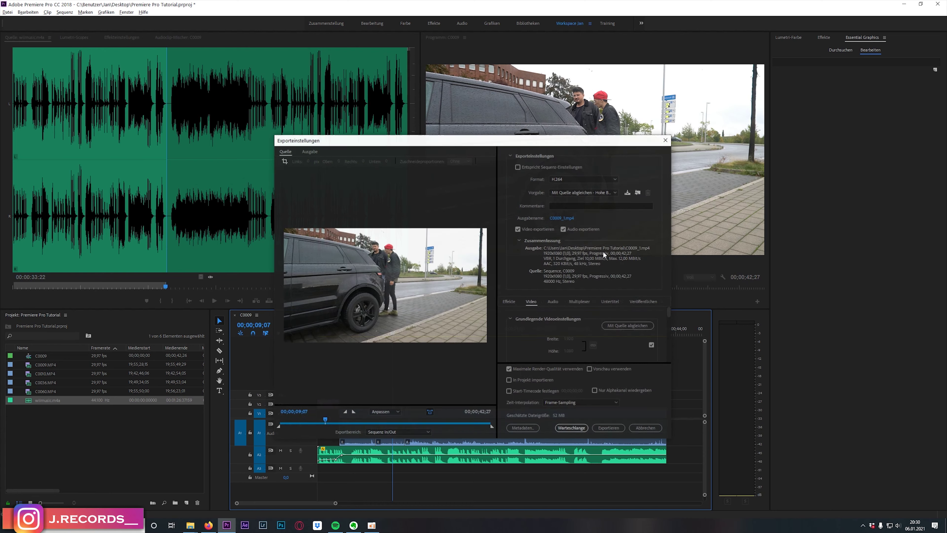
drag(490, 141, 481, 118)
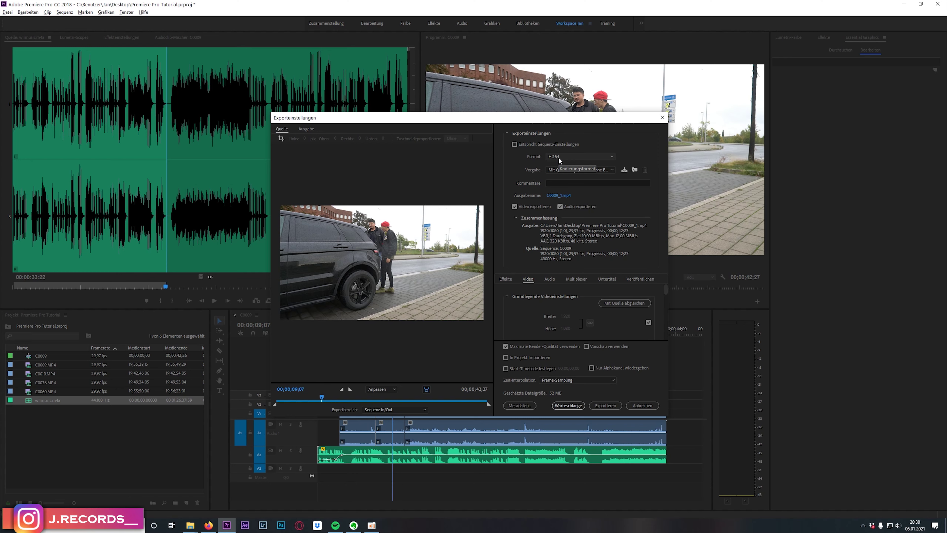
click(561, 171)
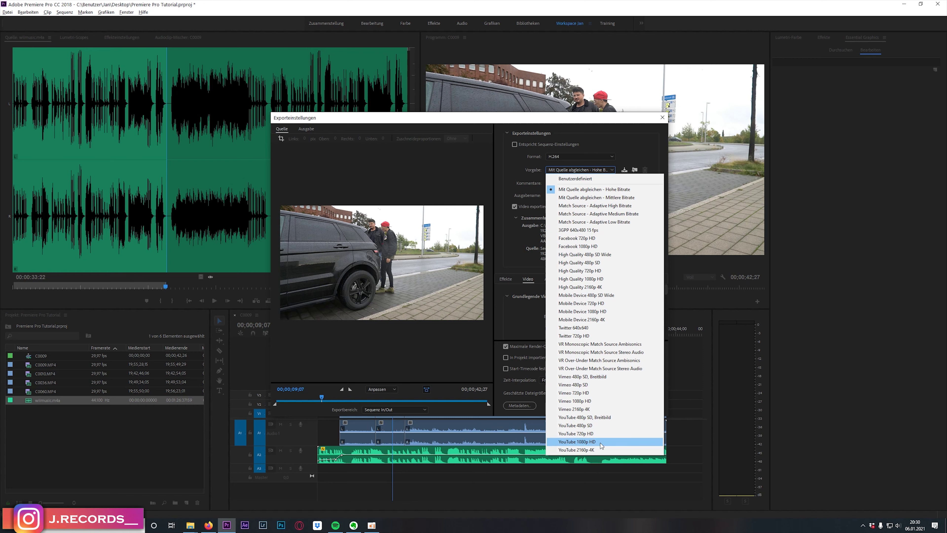
click(514, 329)
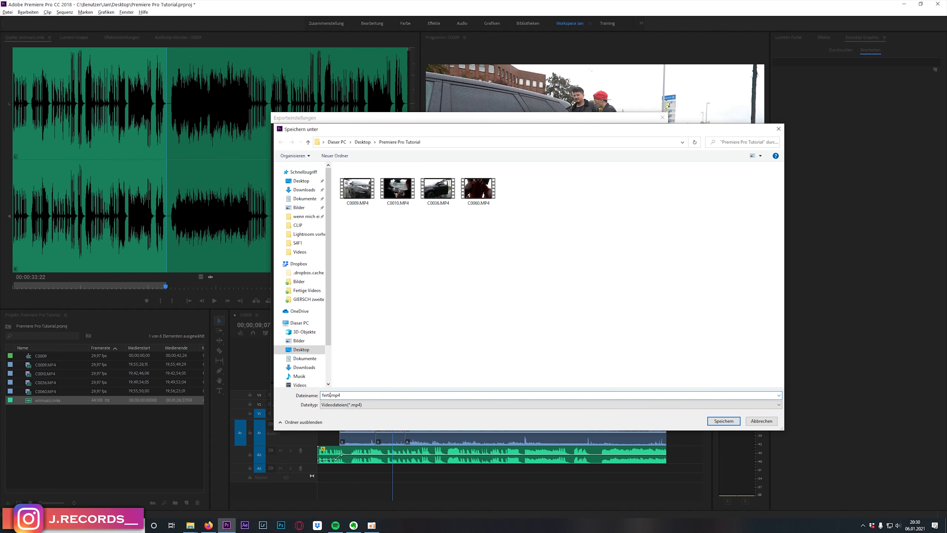
Save the output as fertig.mp4 and start exporting sequence C0009 as H.264.
click(716, 421)
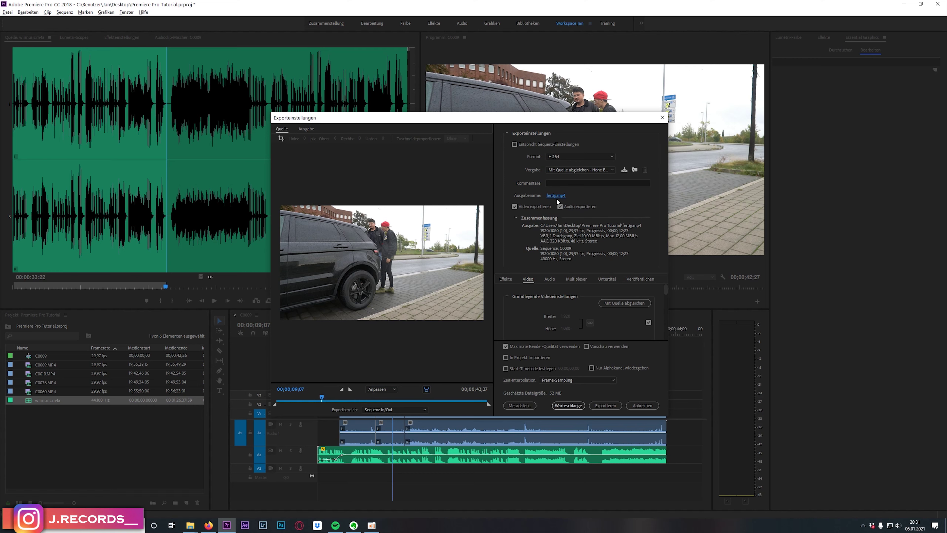
click(605, 404)
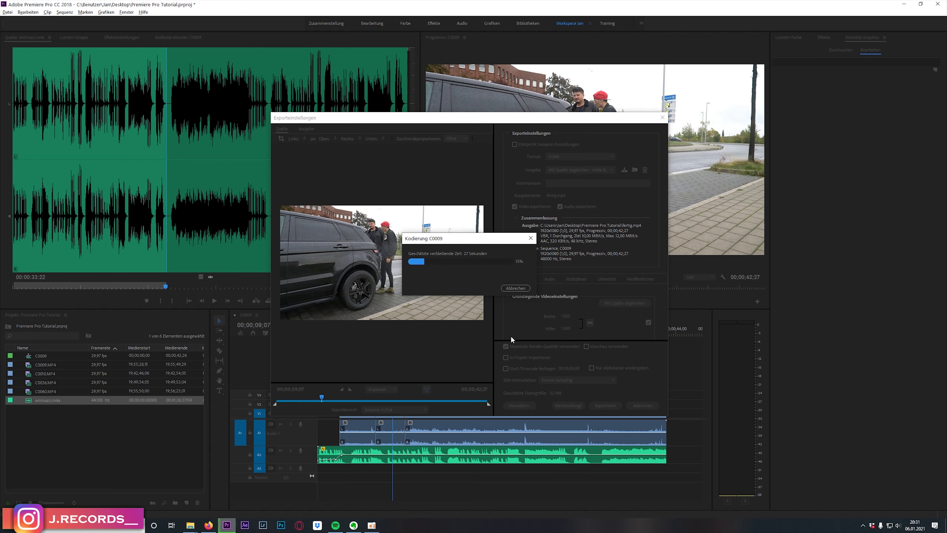